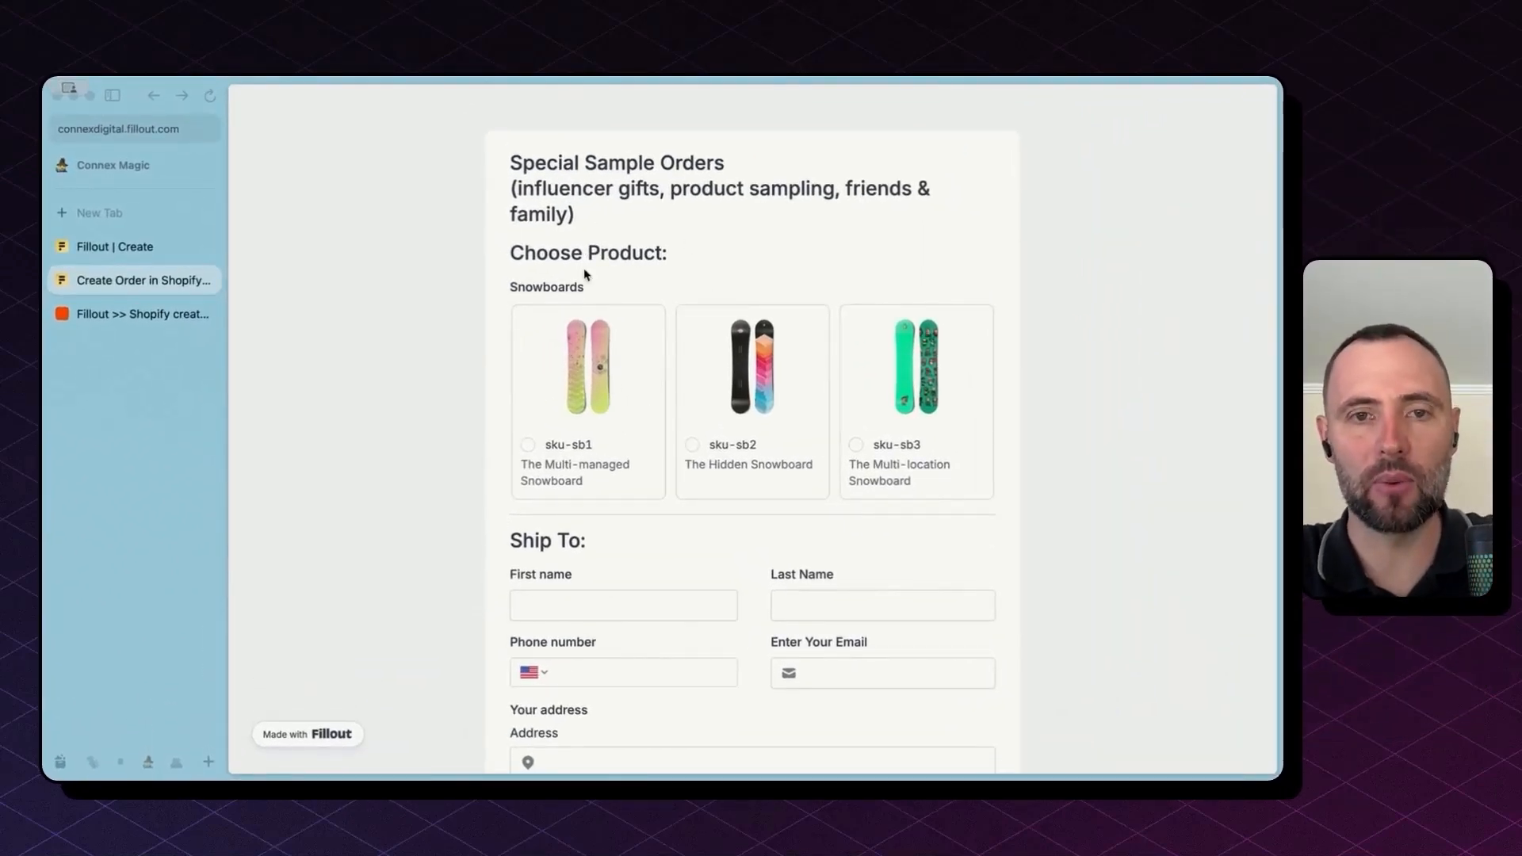
Step: Select the sku-sb1 snowboard and enter the customer's first and last name, phone number and e-mail
{"action": "left_click", "coordinate": [529, 450]}
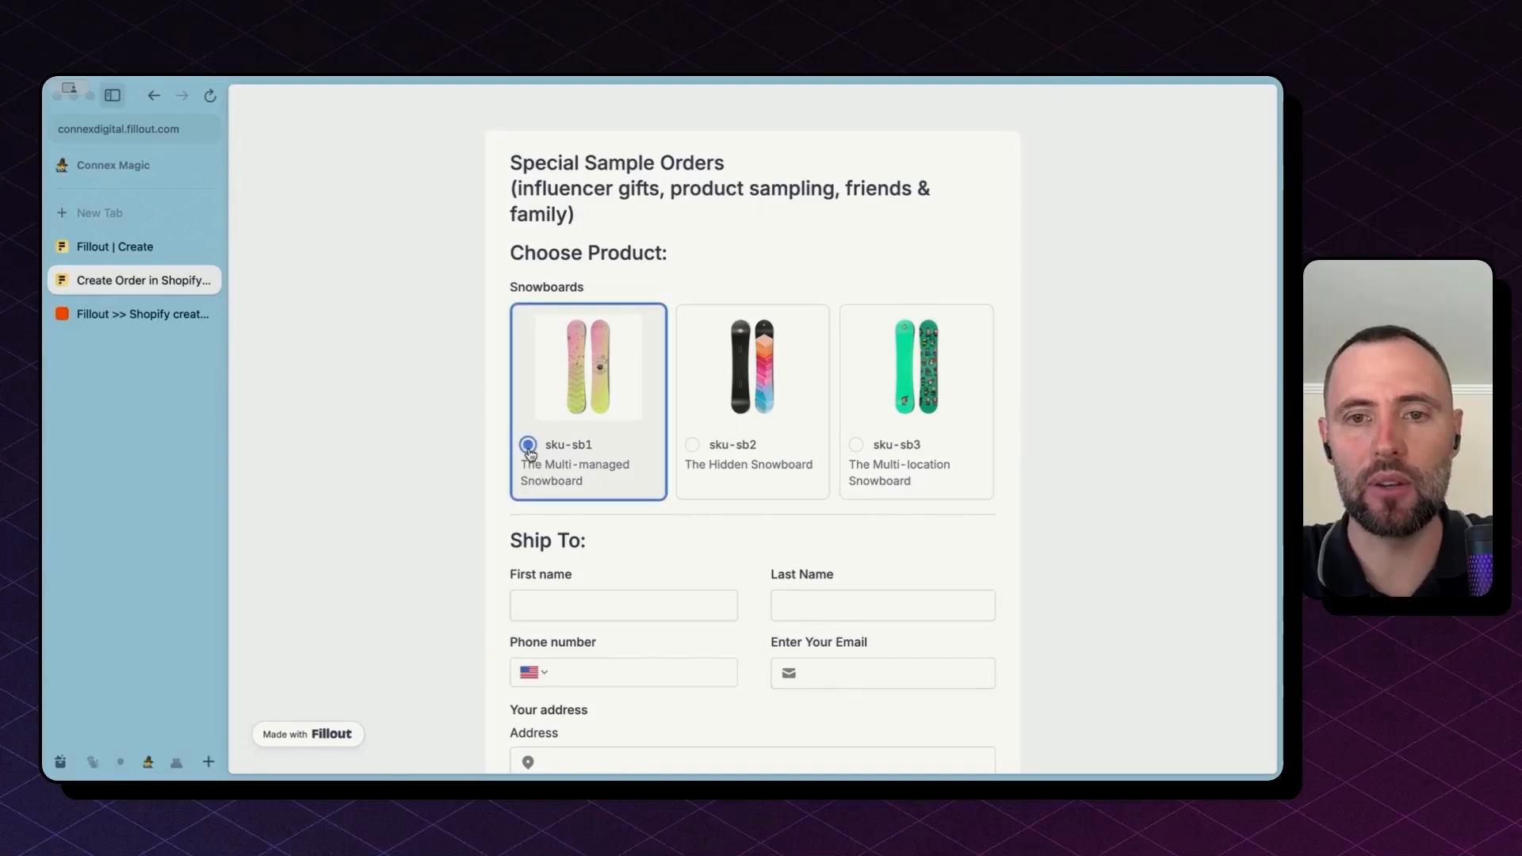
{"action": "scroll", "coordinate": [651, 437], "scroll_direction": "down", "scroll_amount": 3}
{"action": "left_click", "coordinate": [650, 430]}
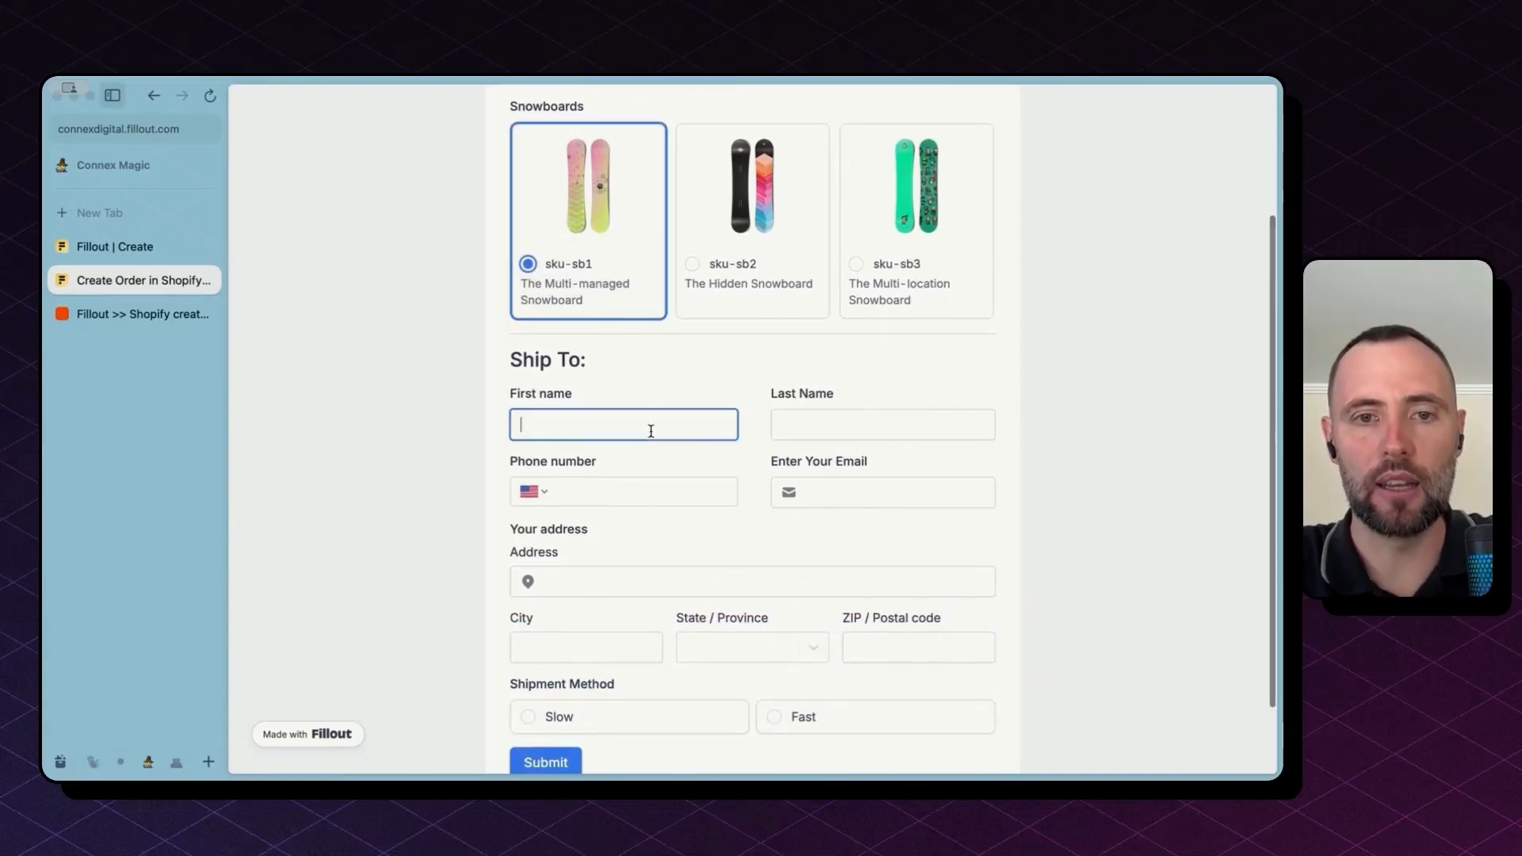
{"action": "scroll", "coordinate": [651, 430], "scroll_direction": "down", "scroll_amount": 2}
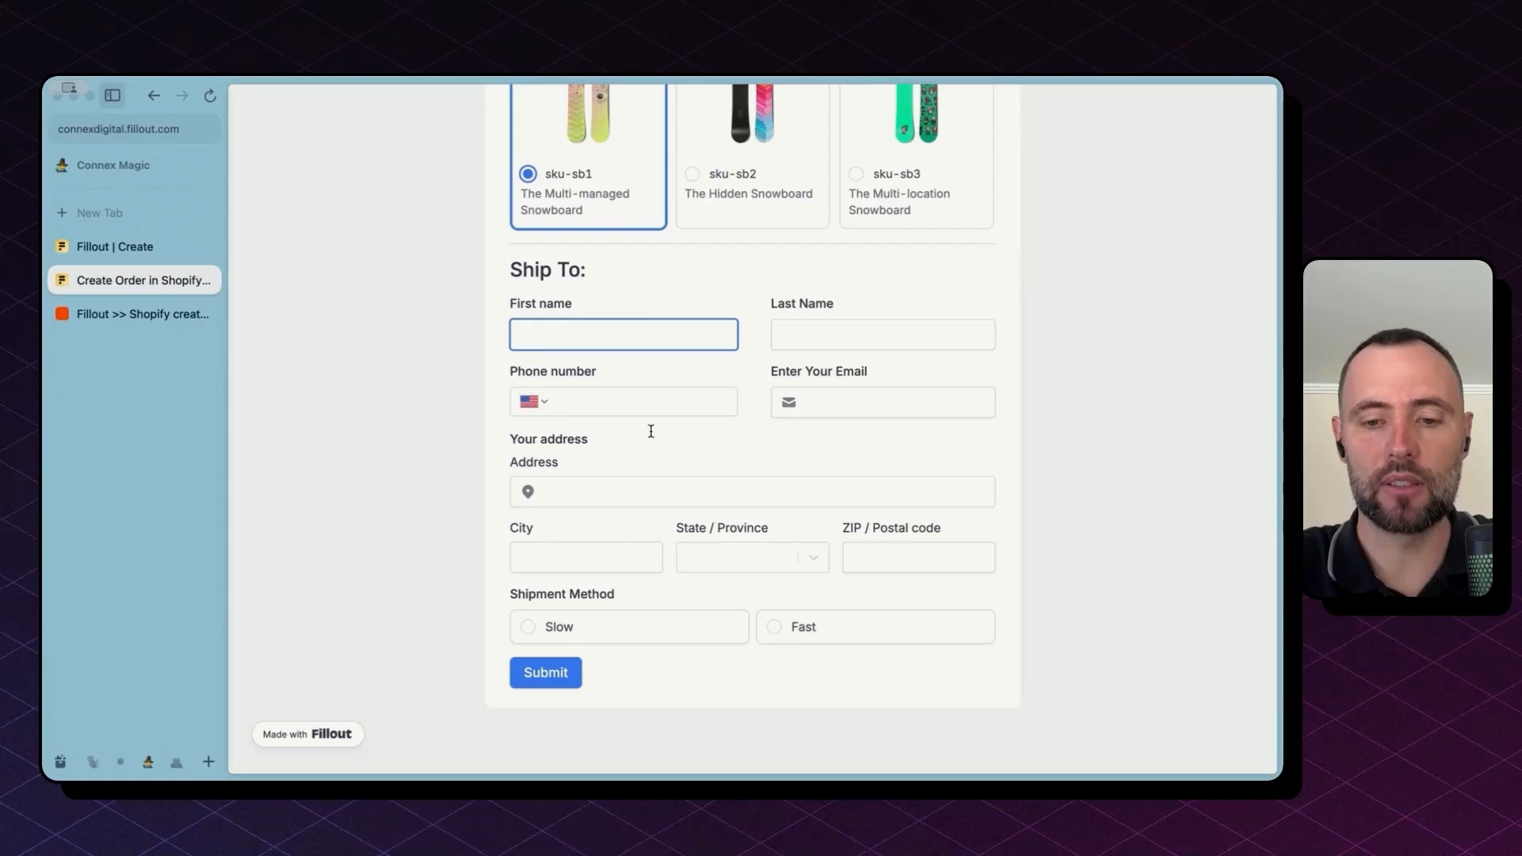
{"action": "key", "text": "Tab"}
{"action": "key", "text": "Tab"}
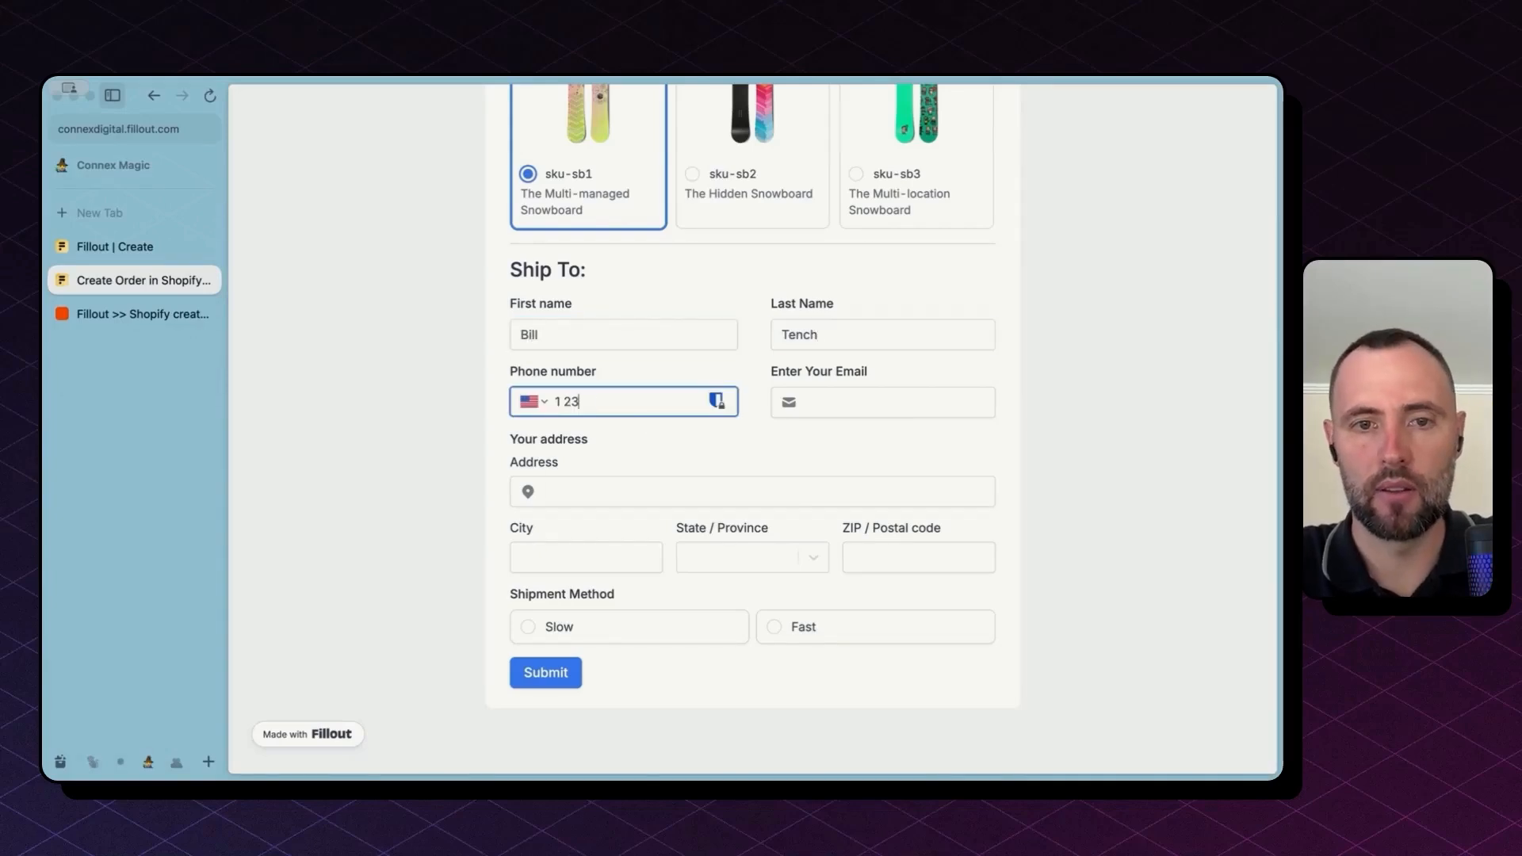
{"action": "key", "text": "Tab"}
Step: Enter the shipping street address, city, state and ZIP, choose Slow shipping, and submit the order
{"action": "key", "text": "Tab"}
{"action": "type", "text": "123"}
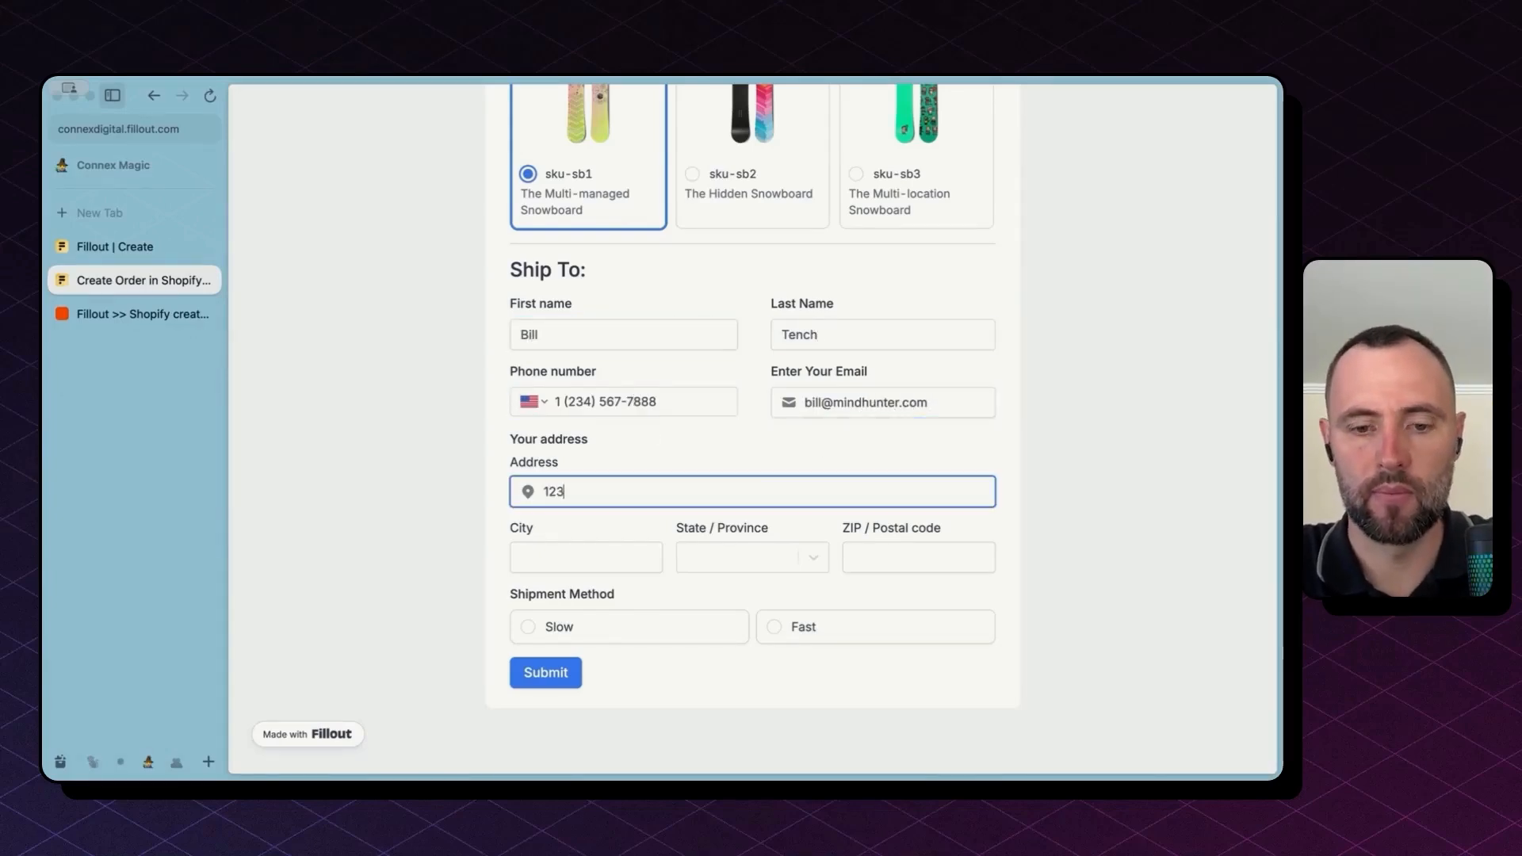
{"action": "type", "text": " Somewhere St"}
{"action": "key", "text": "Tab"}
{"action": "type", "text": "Quantico"}
{"action": "key", "text": "Tab"}
{"action": "type", "text": "Virginia"}
{"action": "key", "text": "Tab"}
{"action": "type", "text": "22000"}
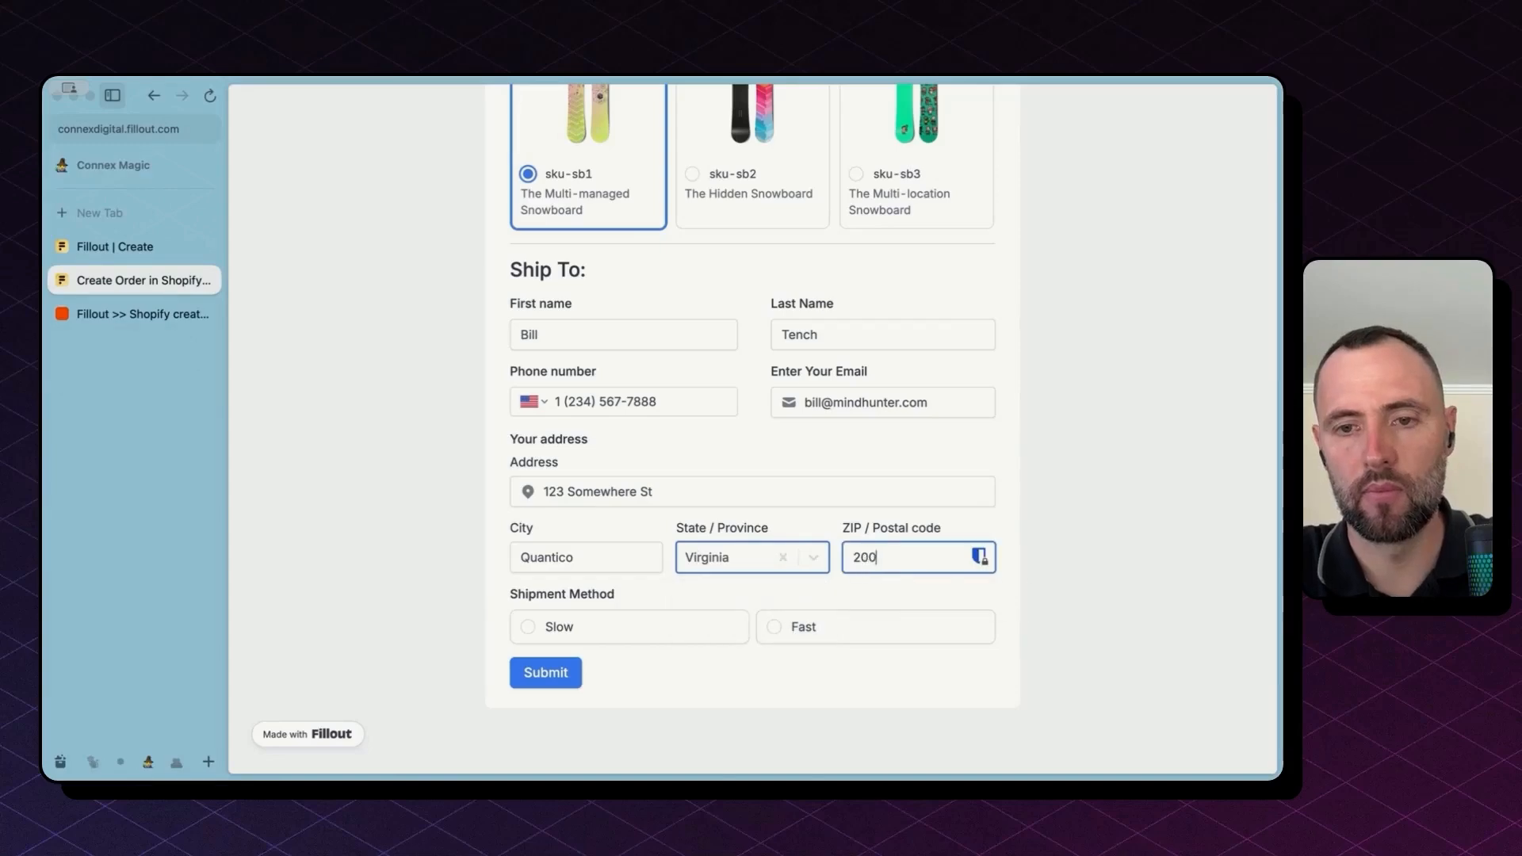
{"action": "left_click", "coordinate": [559, 626]}
{"action": "left_click", "coordinate": [544, 672]}
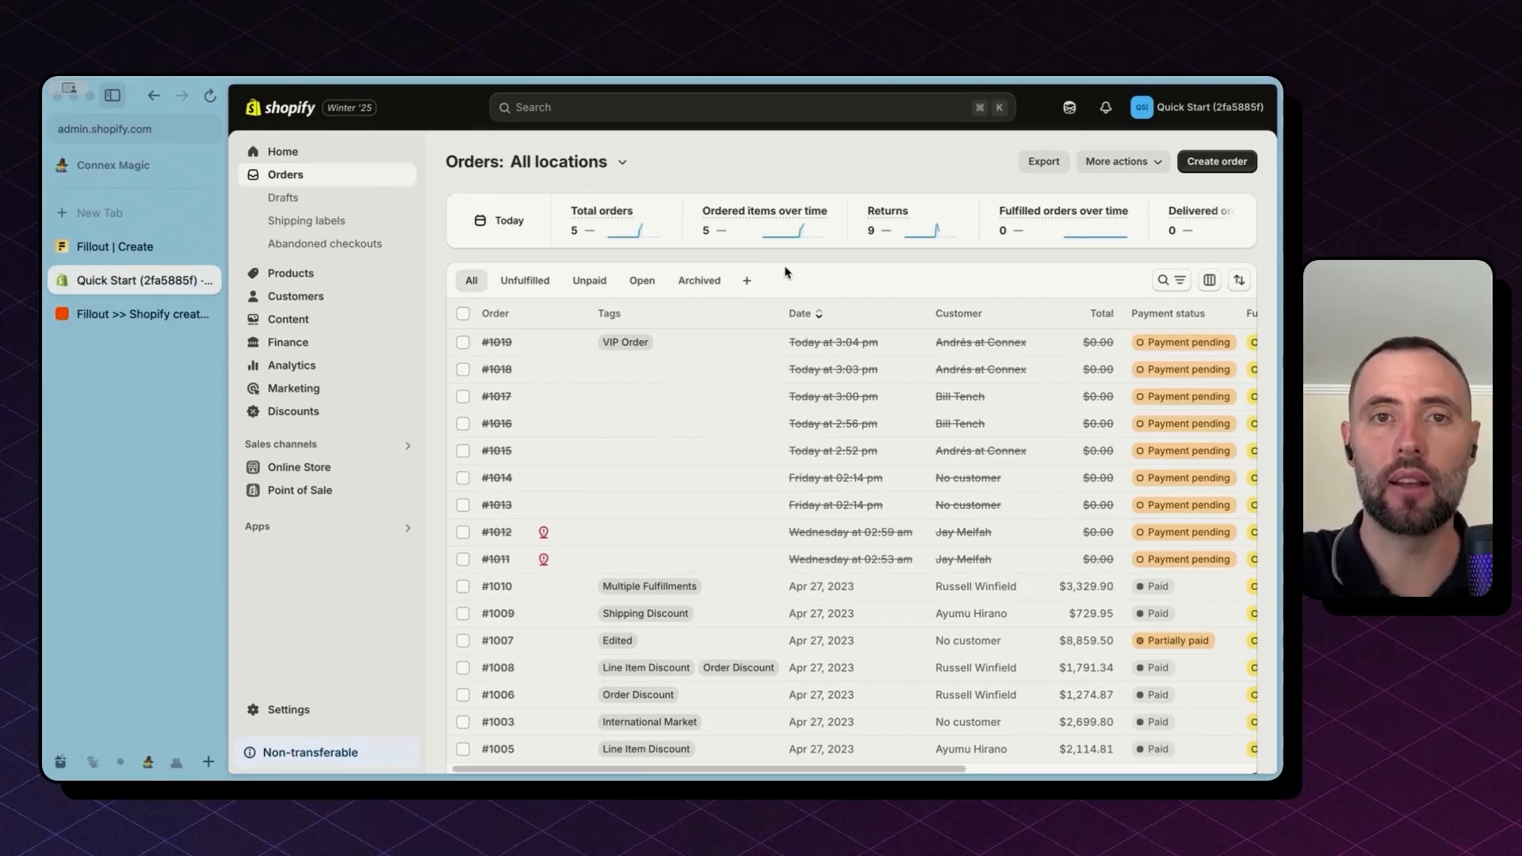
Step: Reload the Shopify orders list and open the new order #1020
{"action": "key", "text": "super+r"}
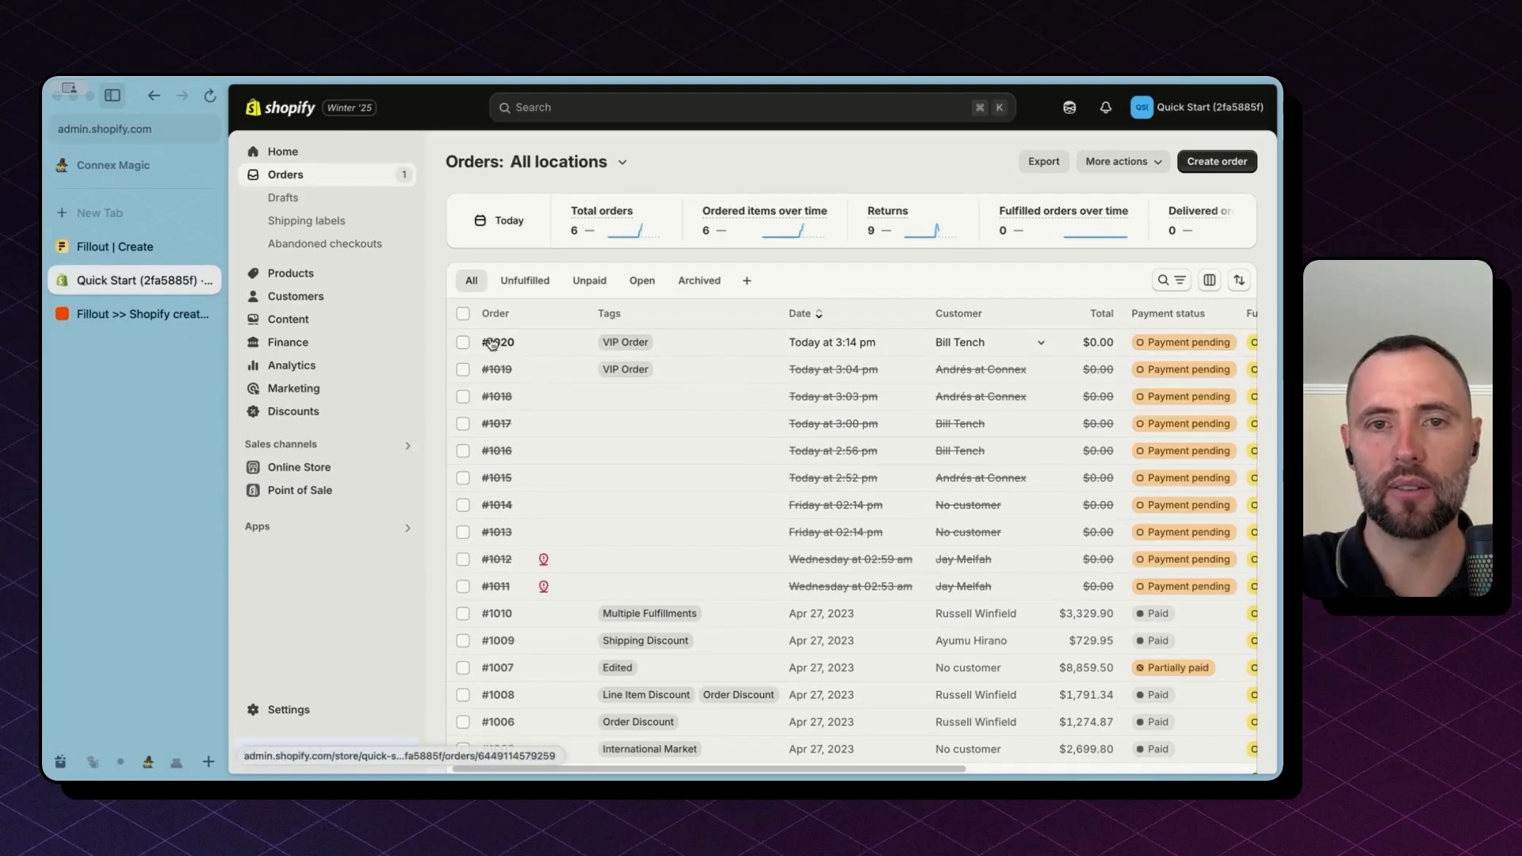
{"action": "left_click", "coordinate": [634, 346]}
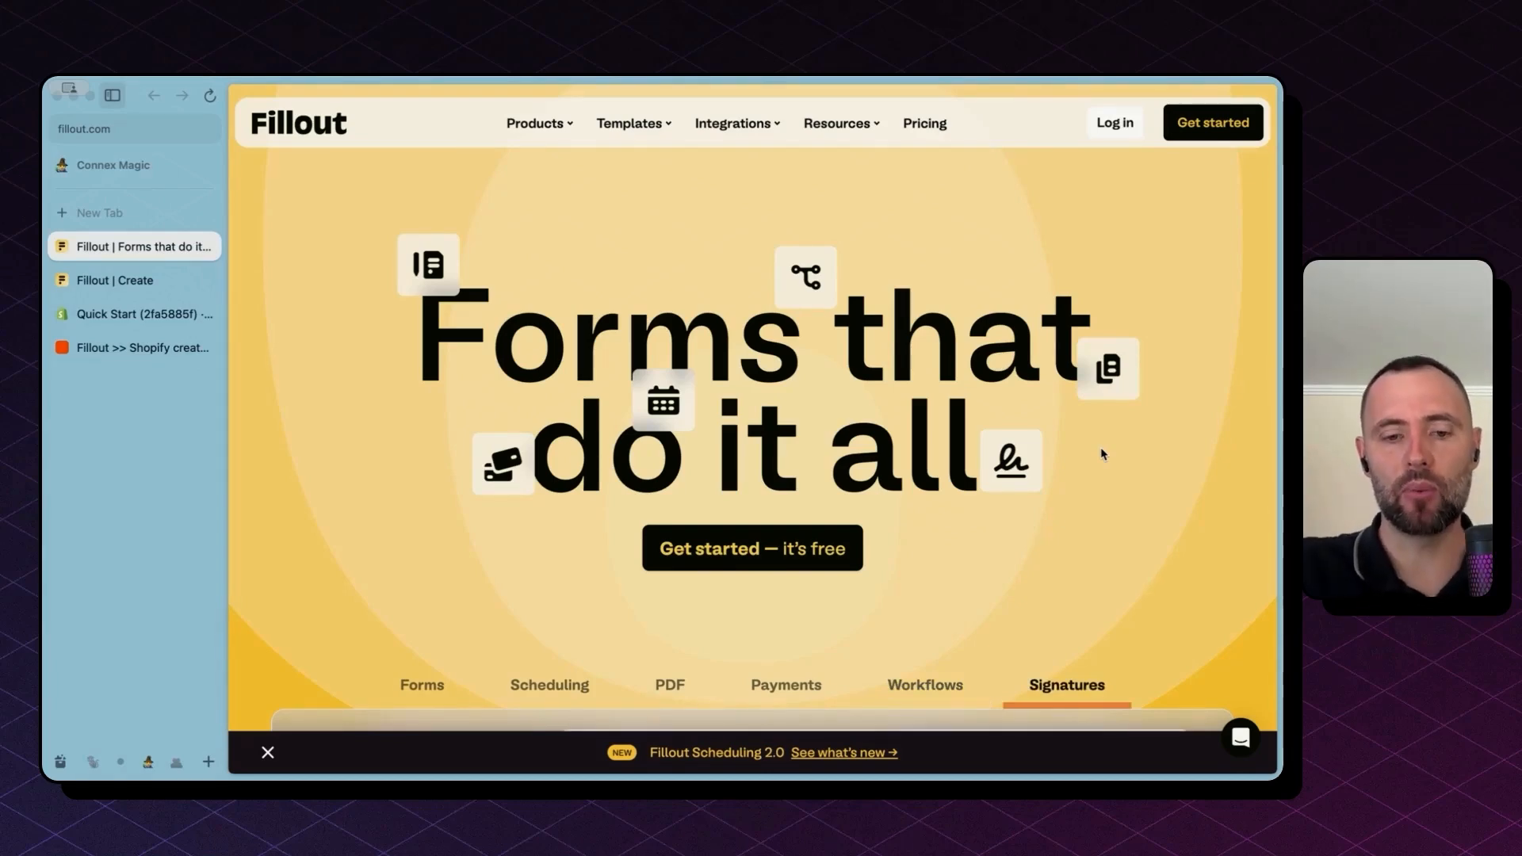
Step: Open zapier.com in a new browser tab
{"action": "key", "text": "super+t"}
{"action": "type", "text": "zapier.com"}
{"action": "key", "text": "Return"}
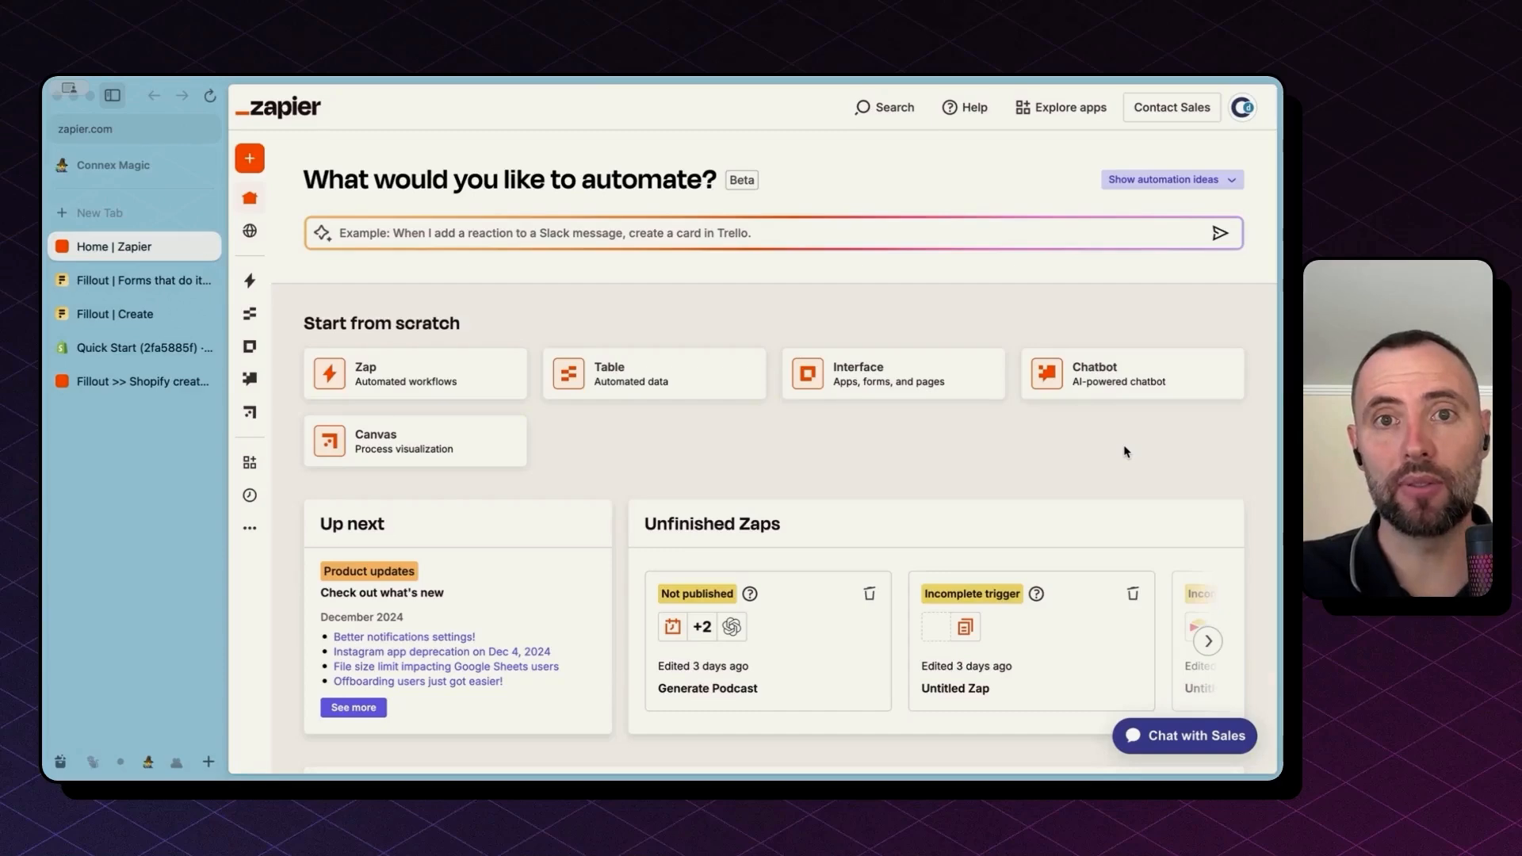
Step: Open the Fillout >> Shopify create order zap and inspect its New Submission and Create Order steps
{"action": "left_click", "coordinate": [160, 384]}
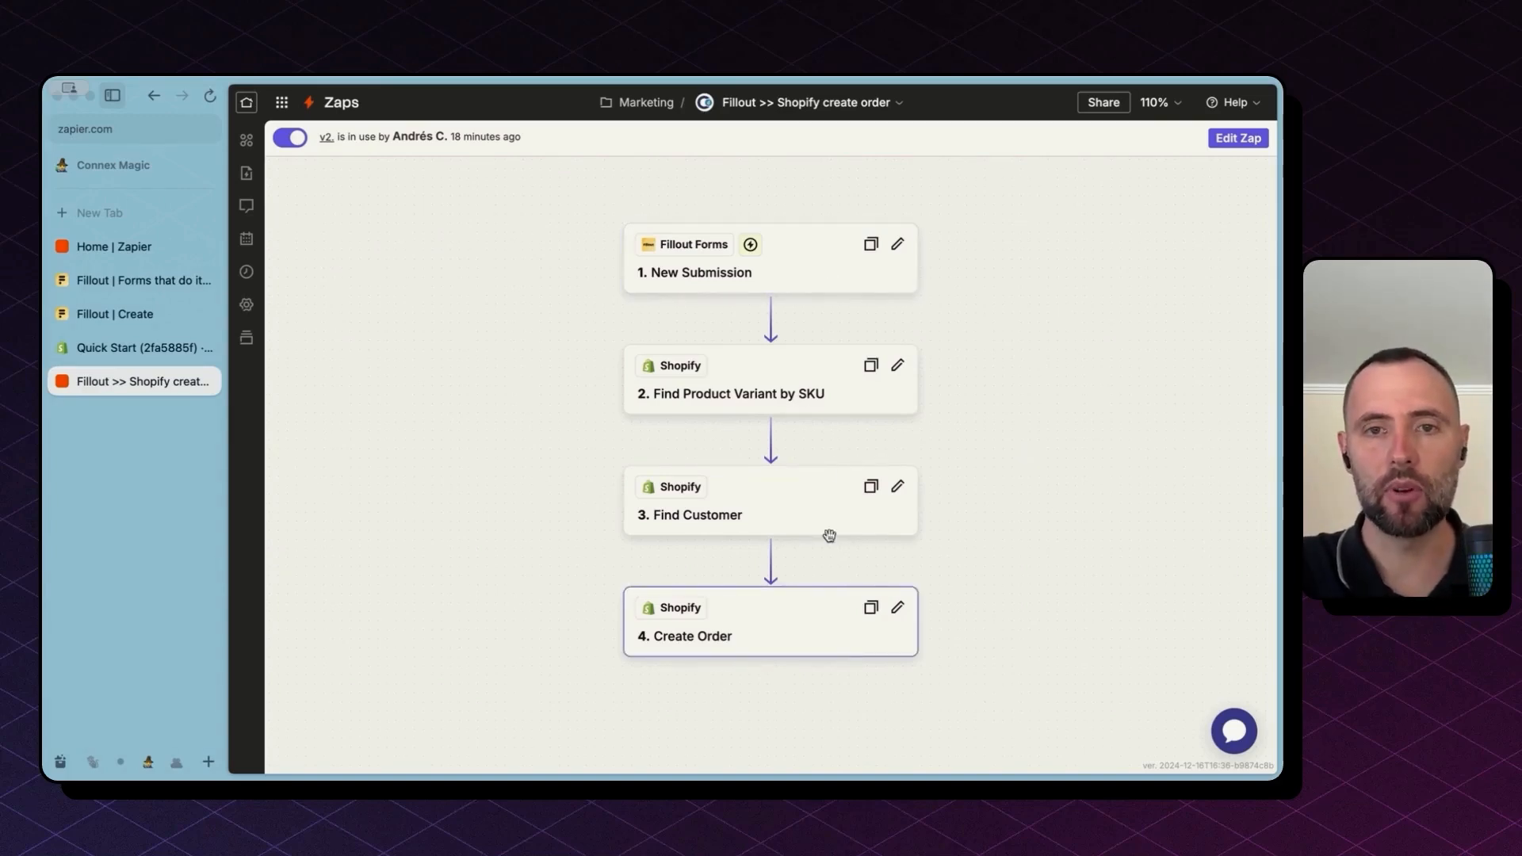
{"action": "left_click", "coordinate": [782, 280]}
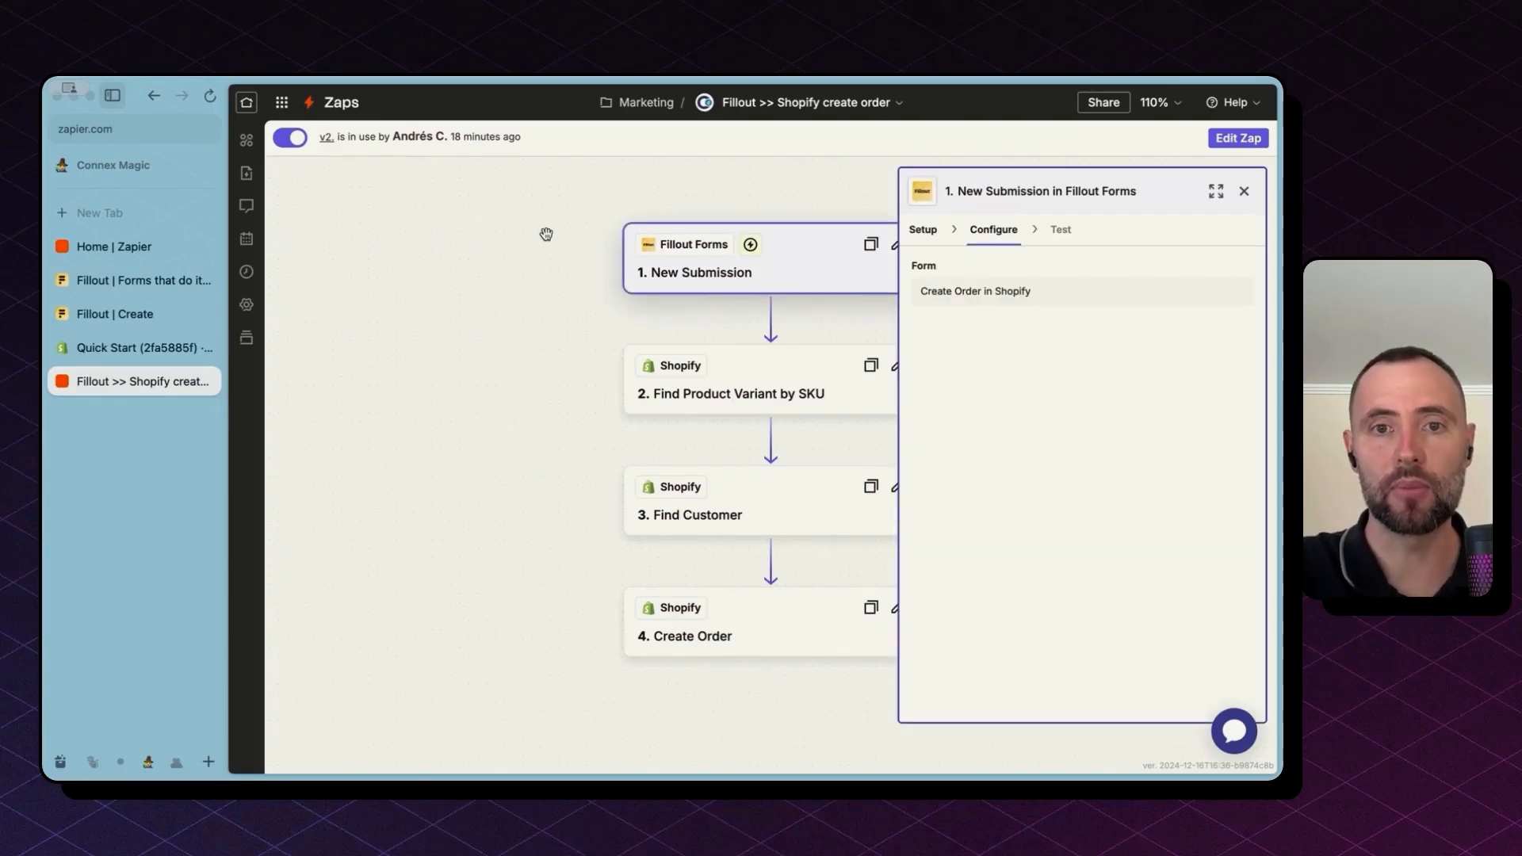
{"action": "left_click", "coordinate": [737, 643]}
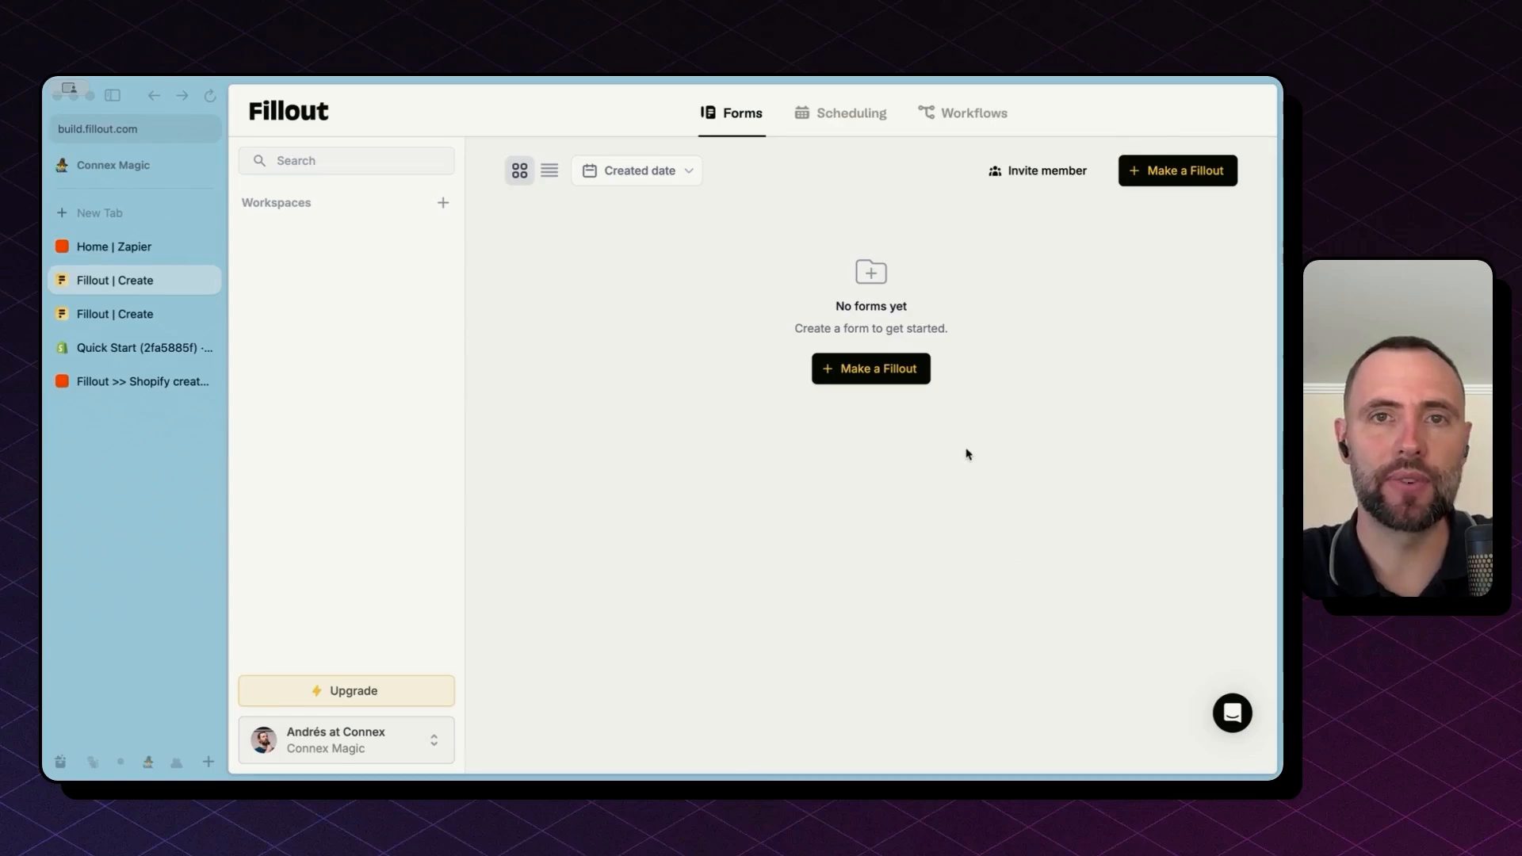
Step: Create a new blank Fillout form using the Light theme
{"action": "left_click", "coordinate": [900, 378]}
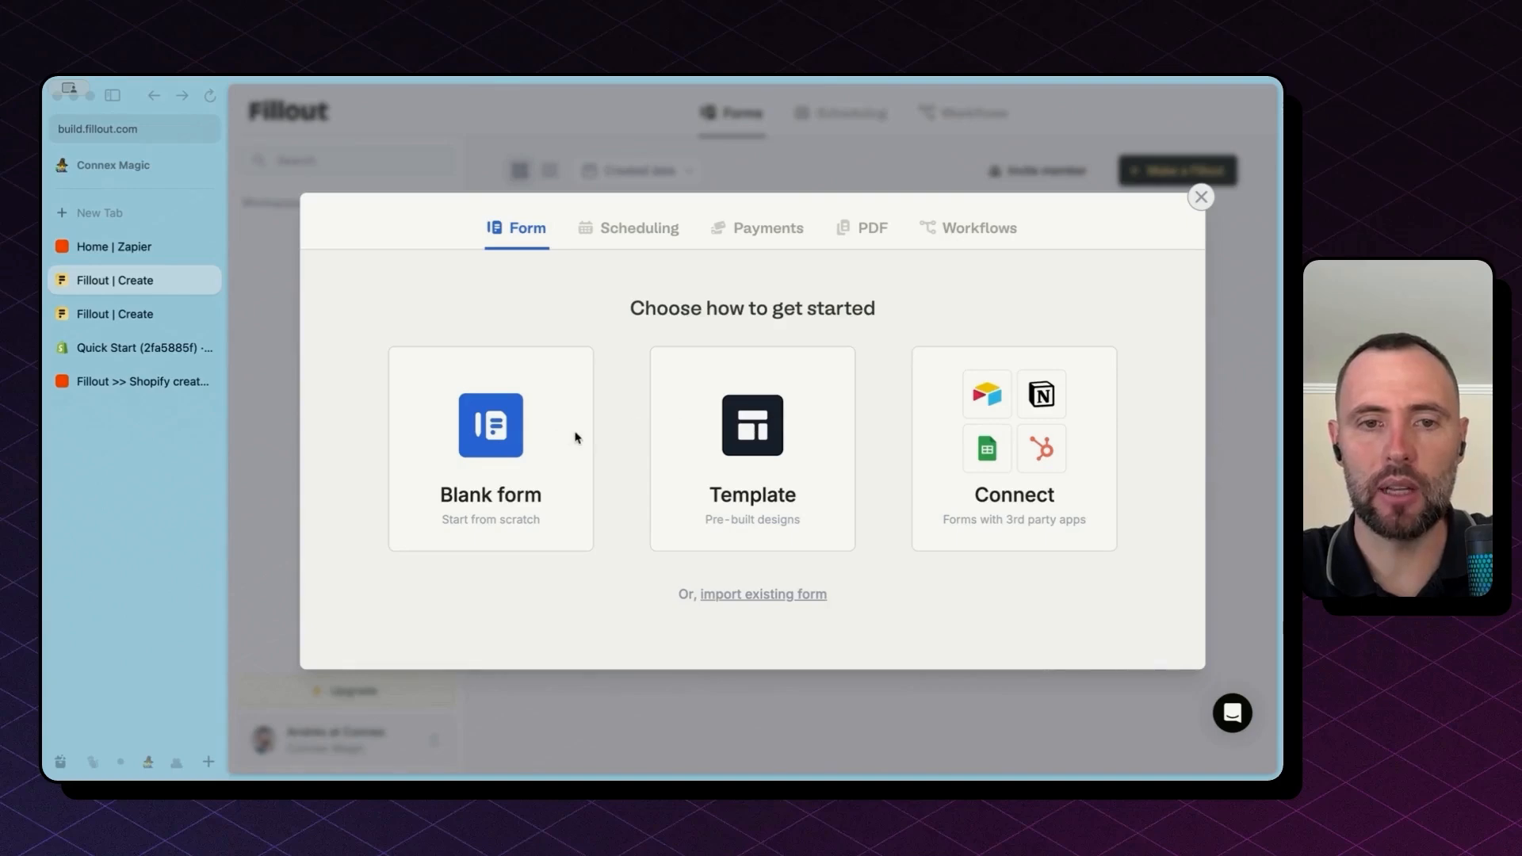
{"action": "left_click", "coordinate": [544, 444]}
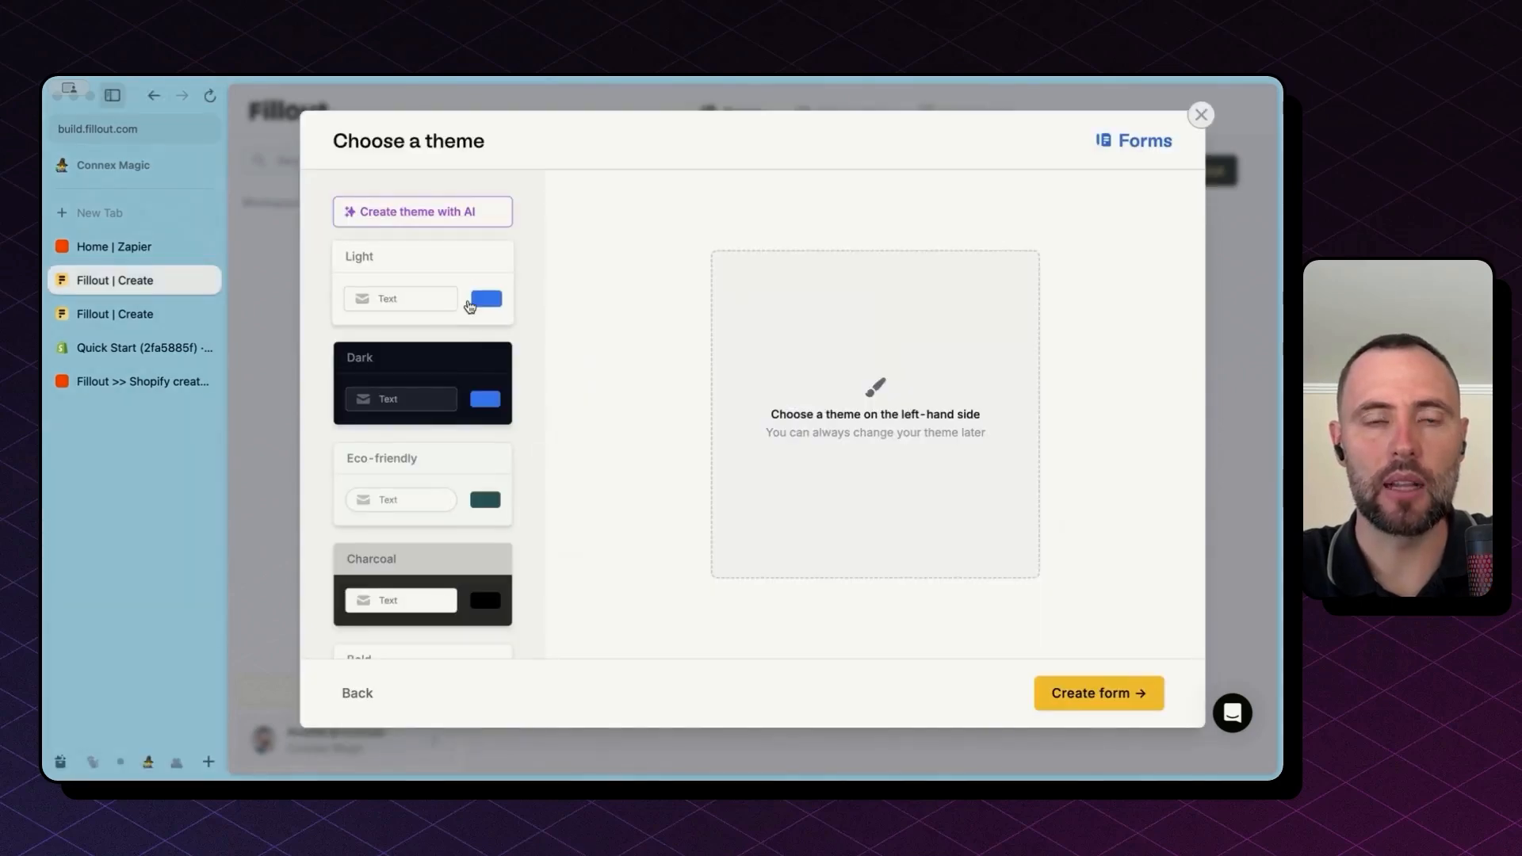
{"action": "left_click", "coordinate": [456, 290]}
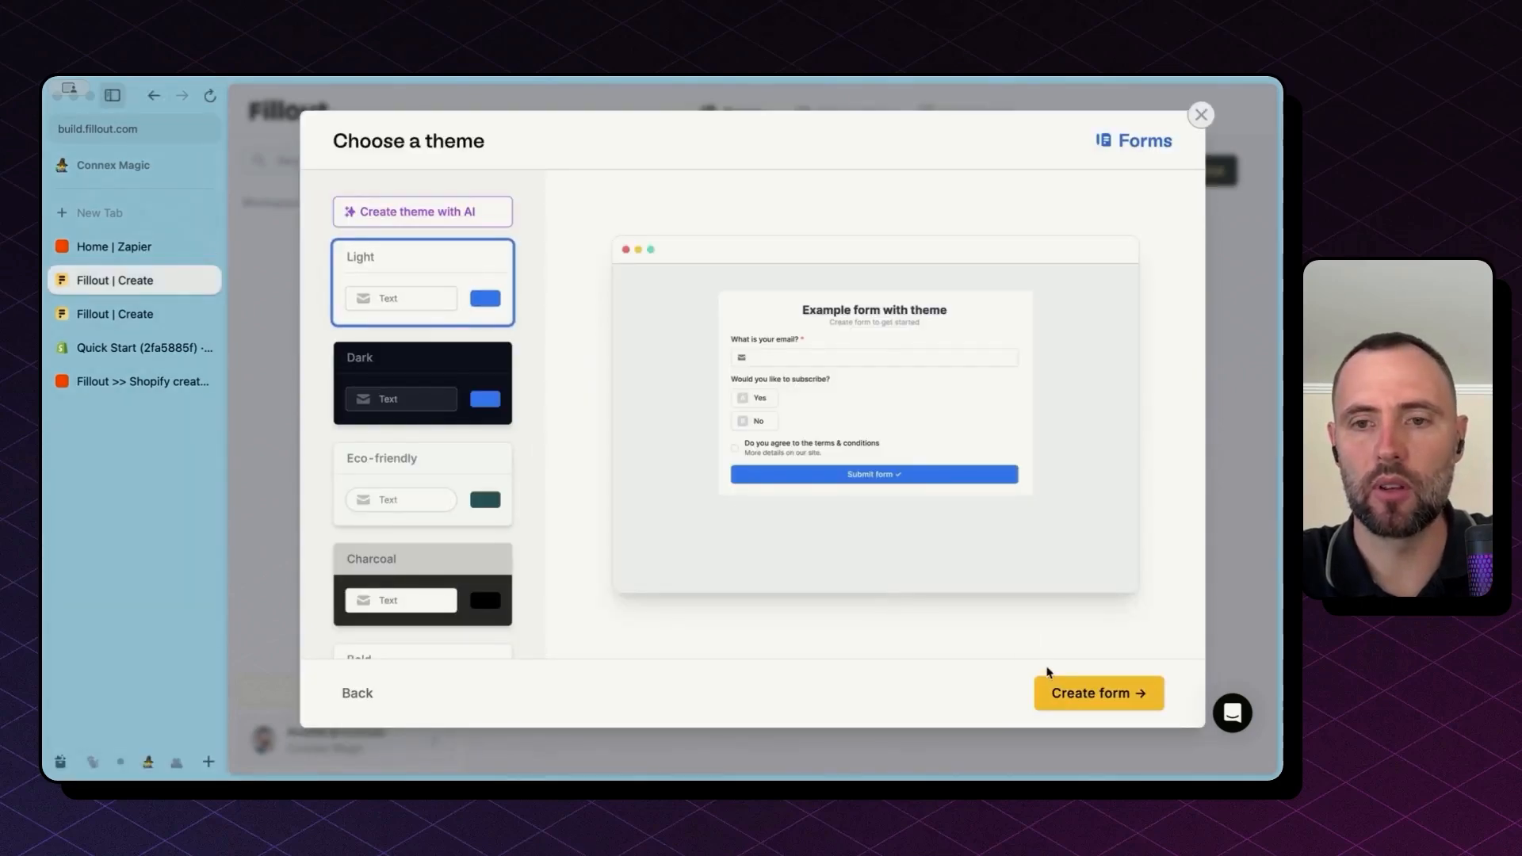
{"action": "left_click", "coordinate": [1087, 705]}
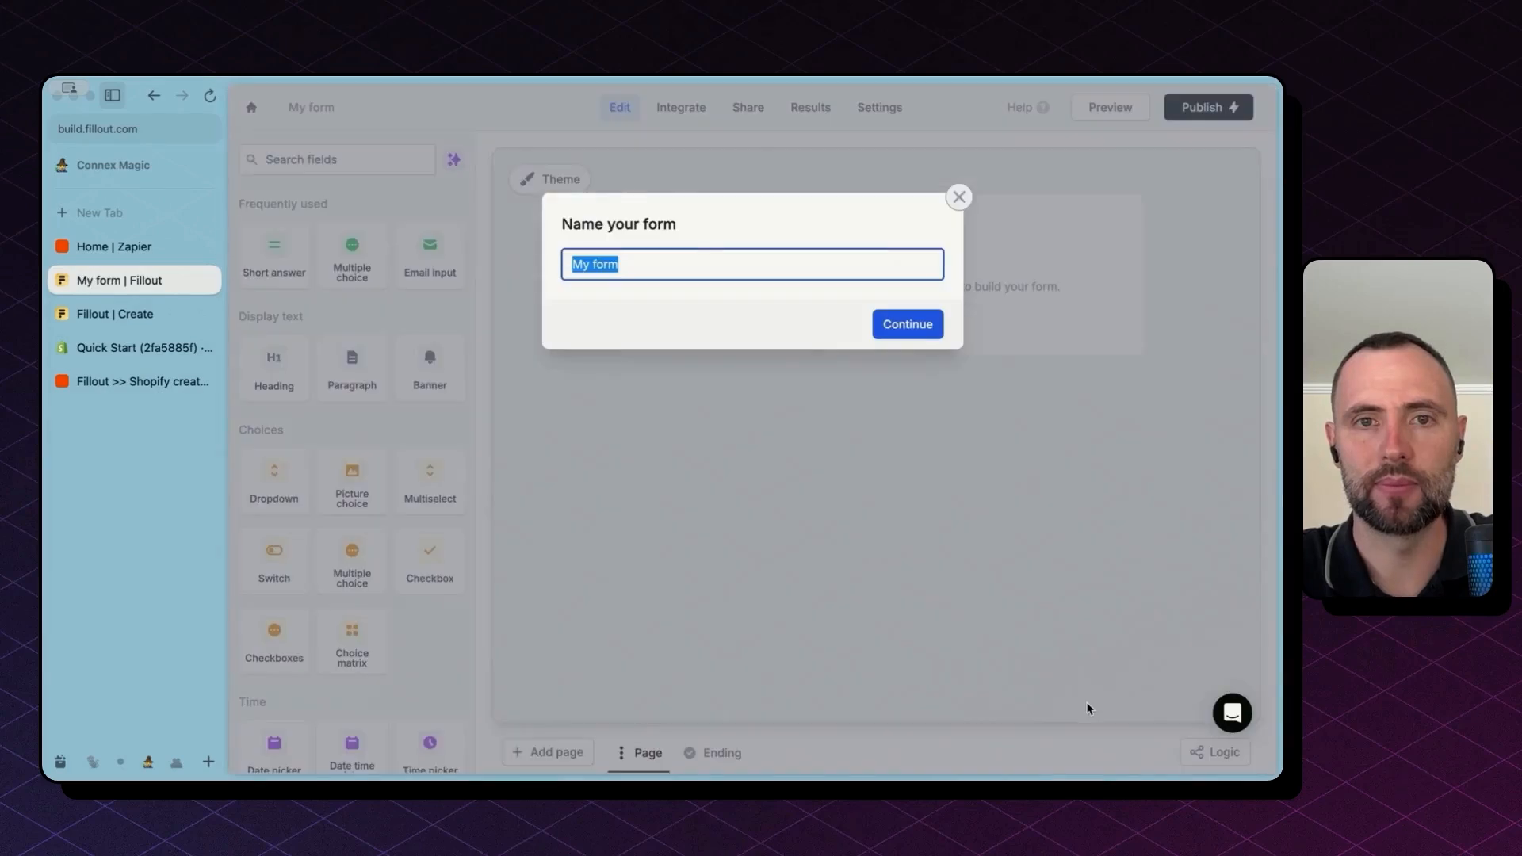
Step: Name the new form 'VIP Orders'
{"action": "type", "text": "VIP"}
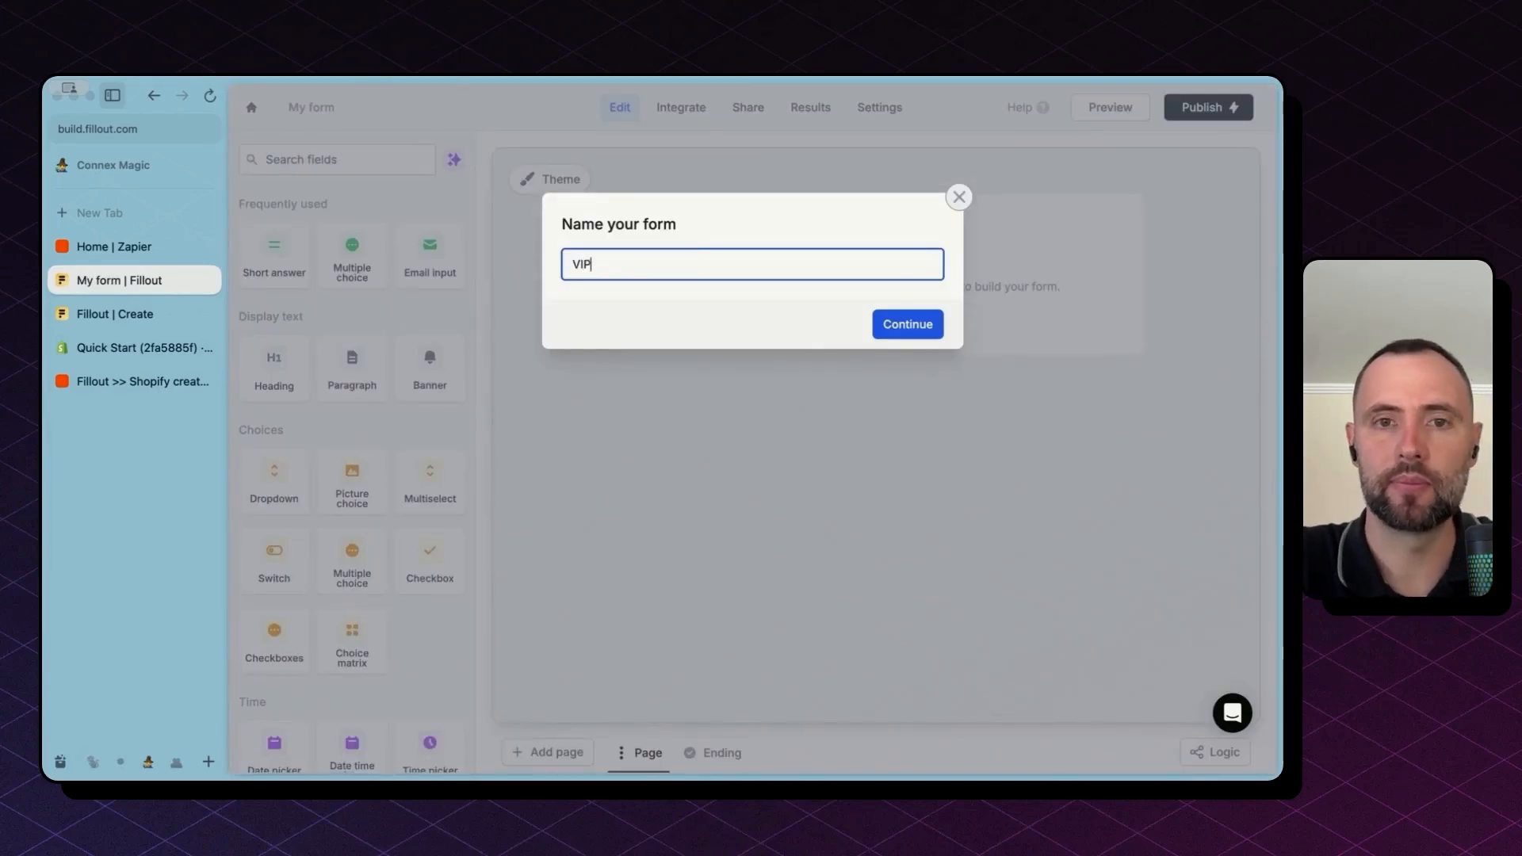
{"action": "type", "text": " Order"}
{"action": "key", "text": "BackSpace"}
{"action": "key", "text": "BackSpace"}
{"action": "type", "text": "rders"}
{"action": "left_click", "coordinate": [908, 324]}
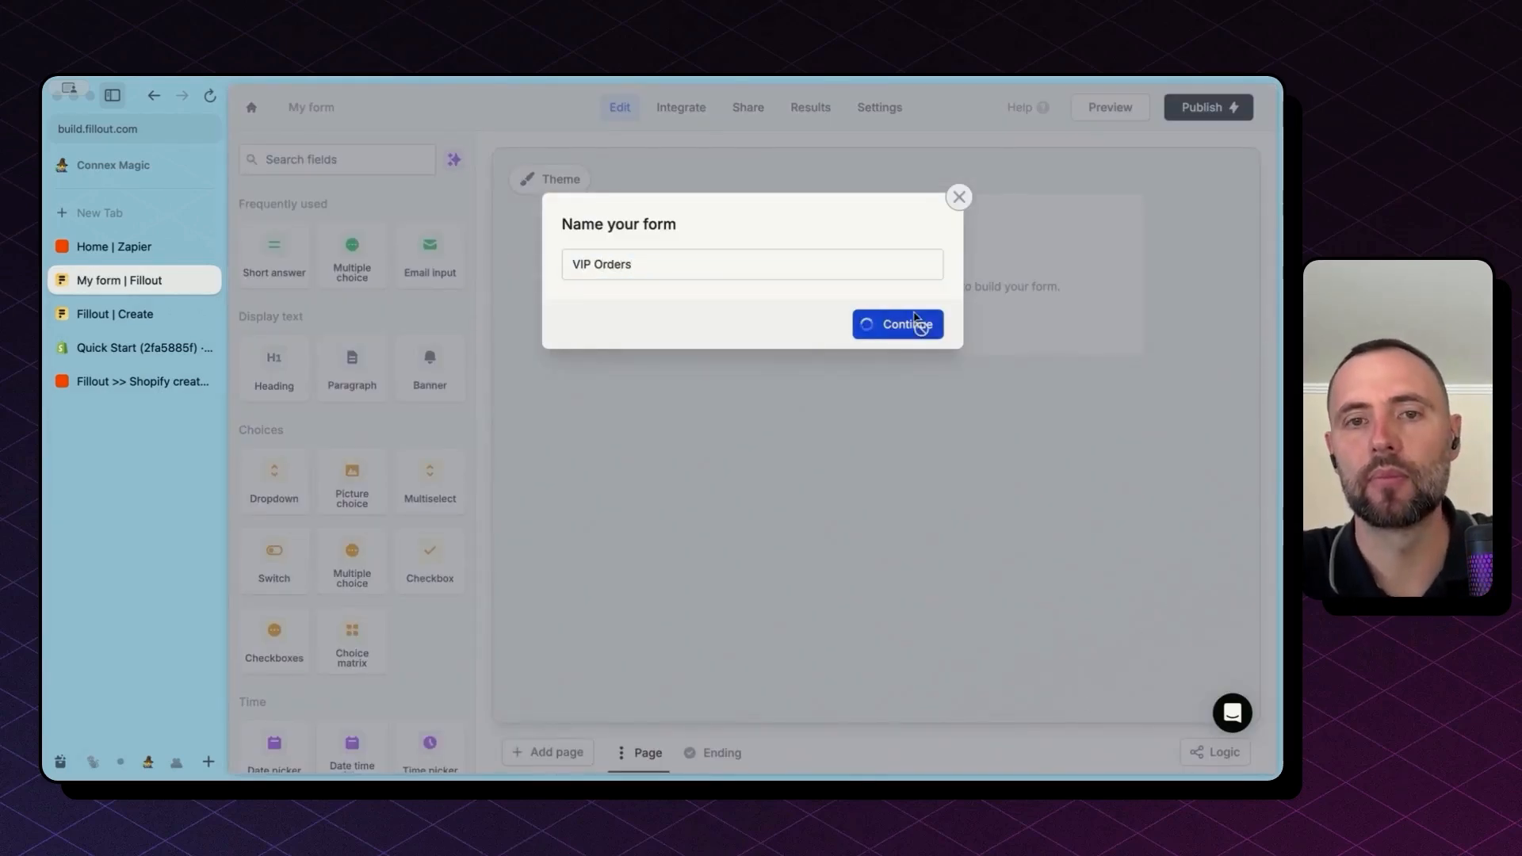
Step: Add an Email field, an Address block below it, and a Picture choice question to the form
{"action": "left_click_drag", "start_coordinate": [417, 261], "coordinate": [584, 273]}
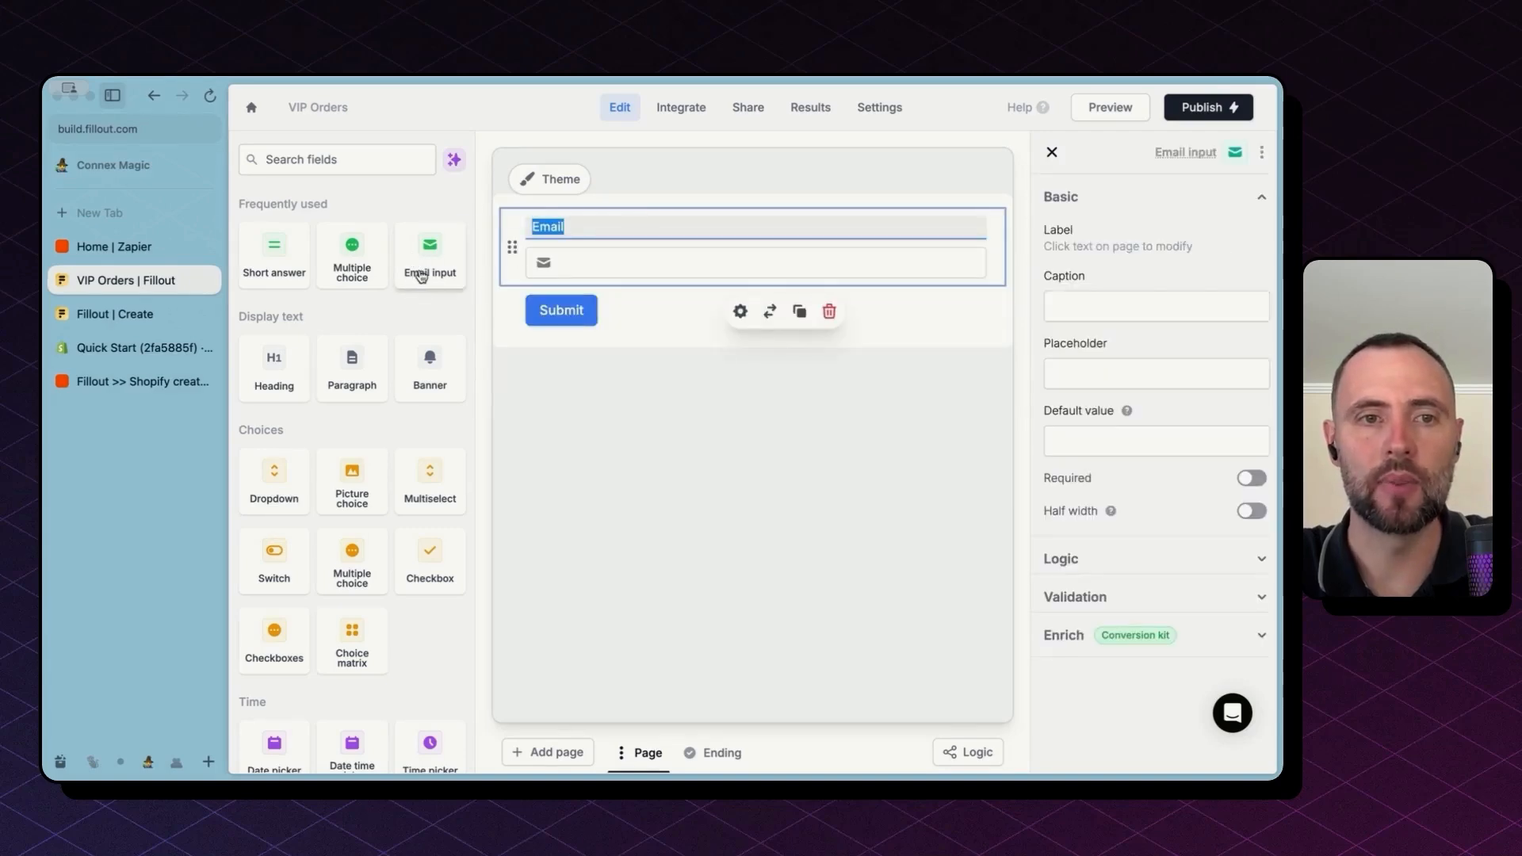
{"action": "left_click", "coordinate": [318, 171]}
{"action": "type", "text": "add"}
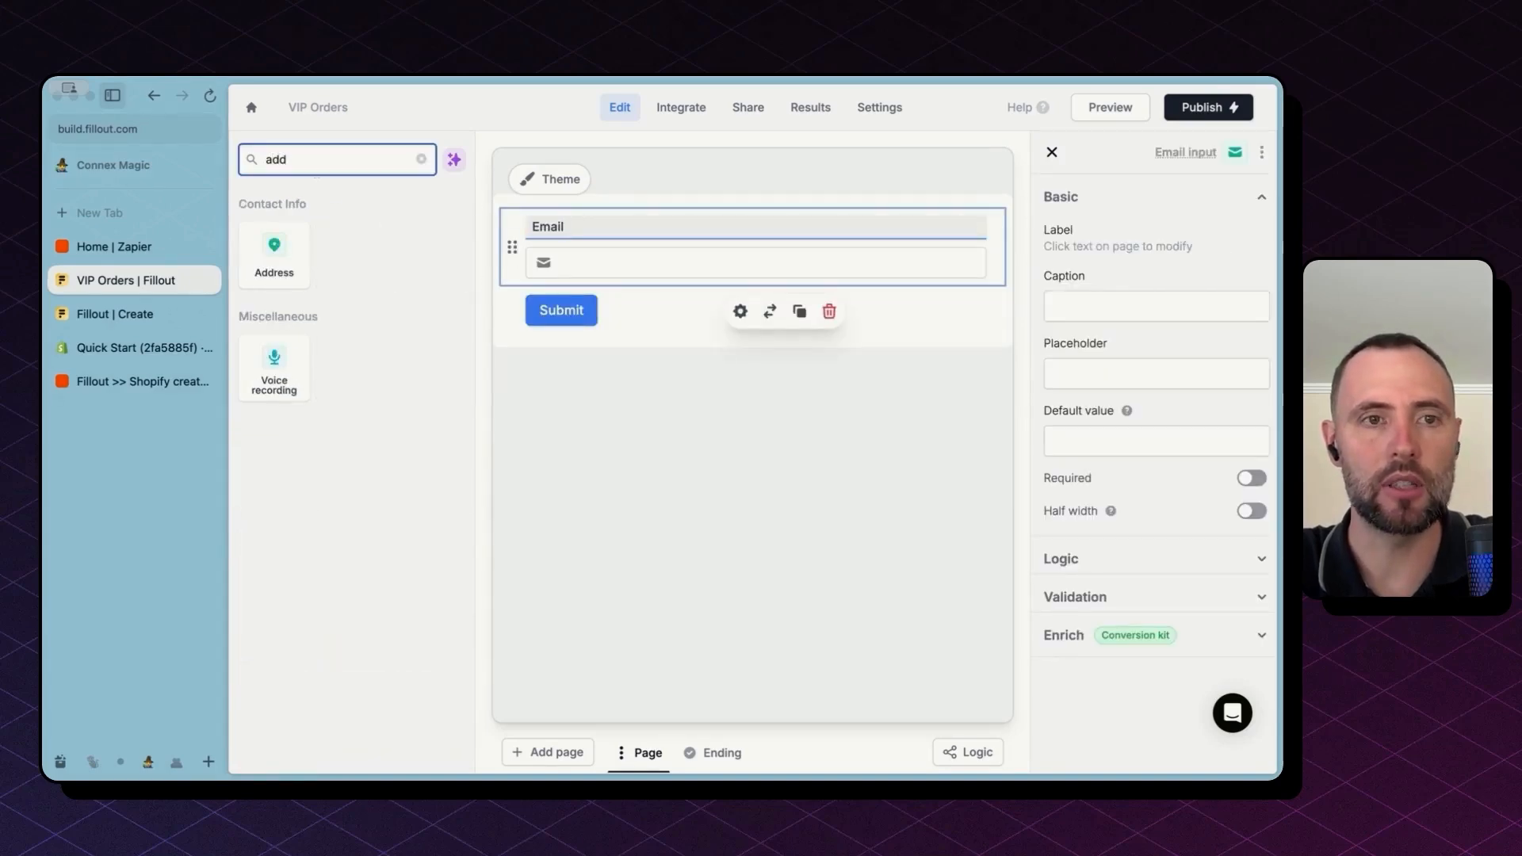
{"action": "left_click_drag", "start_coordinate": [275, 253], "coordinate": [571, 293]}
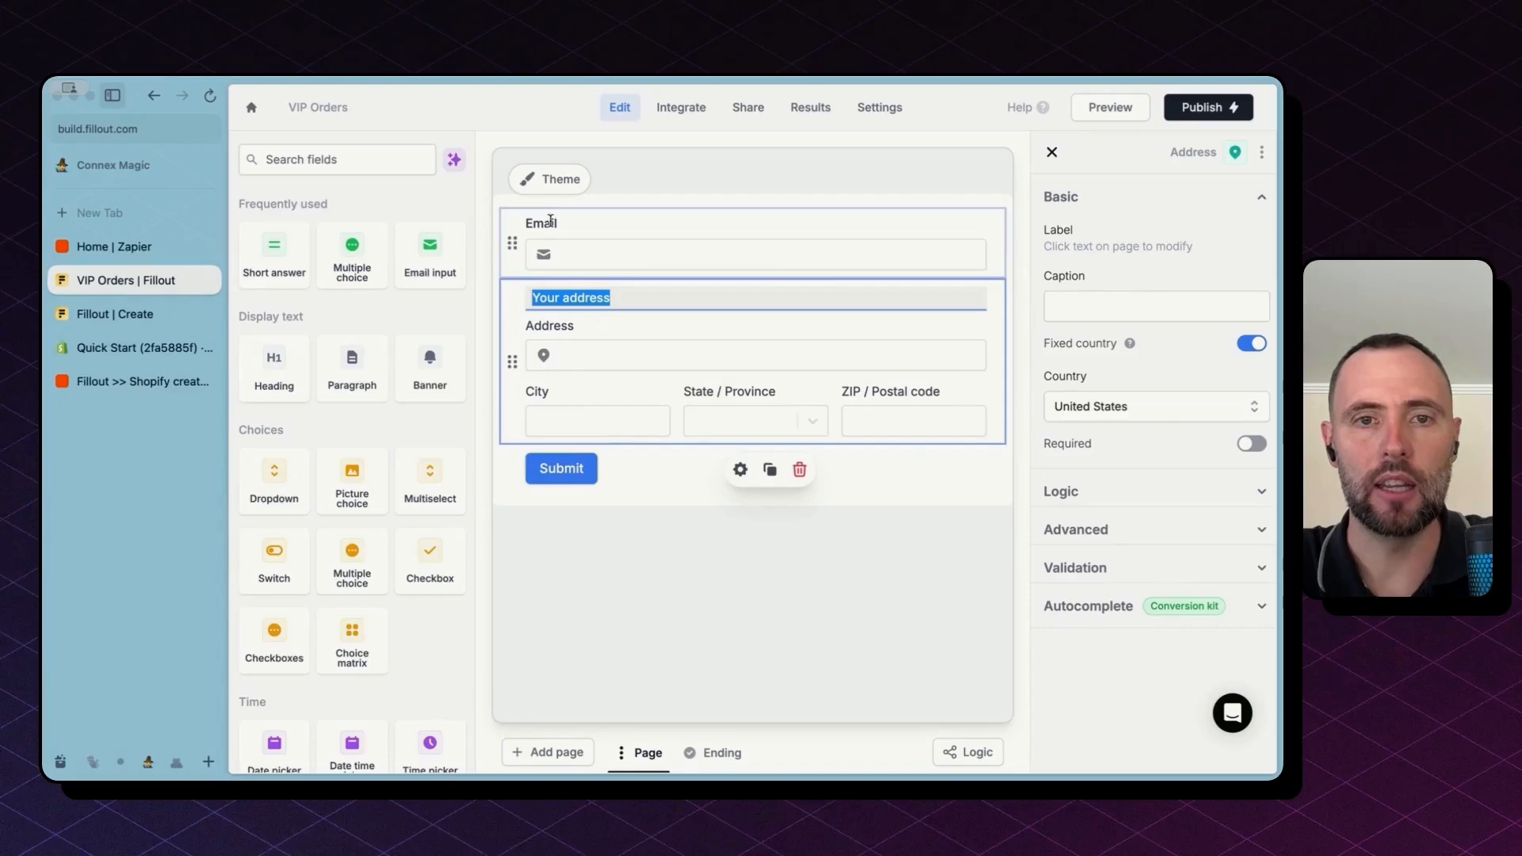
{"action": "left_click", "coordinate": [354, 150]}
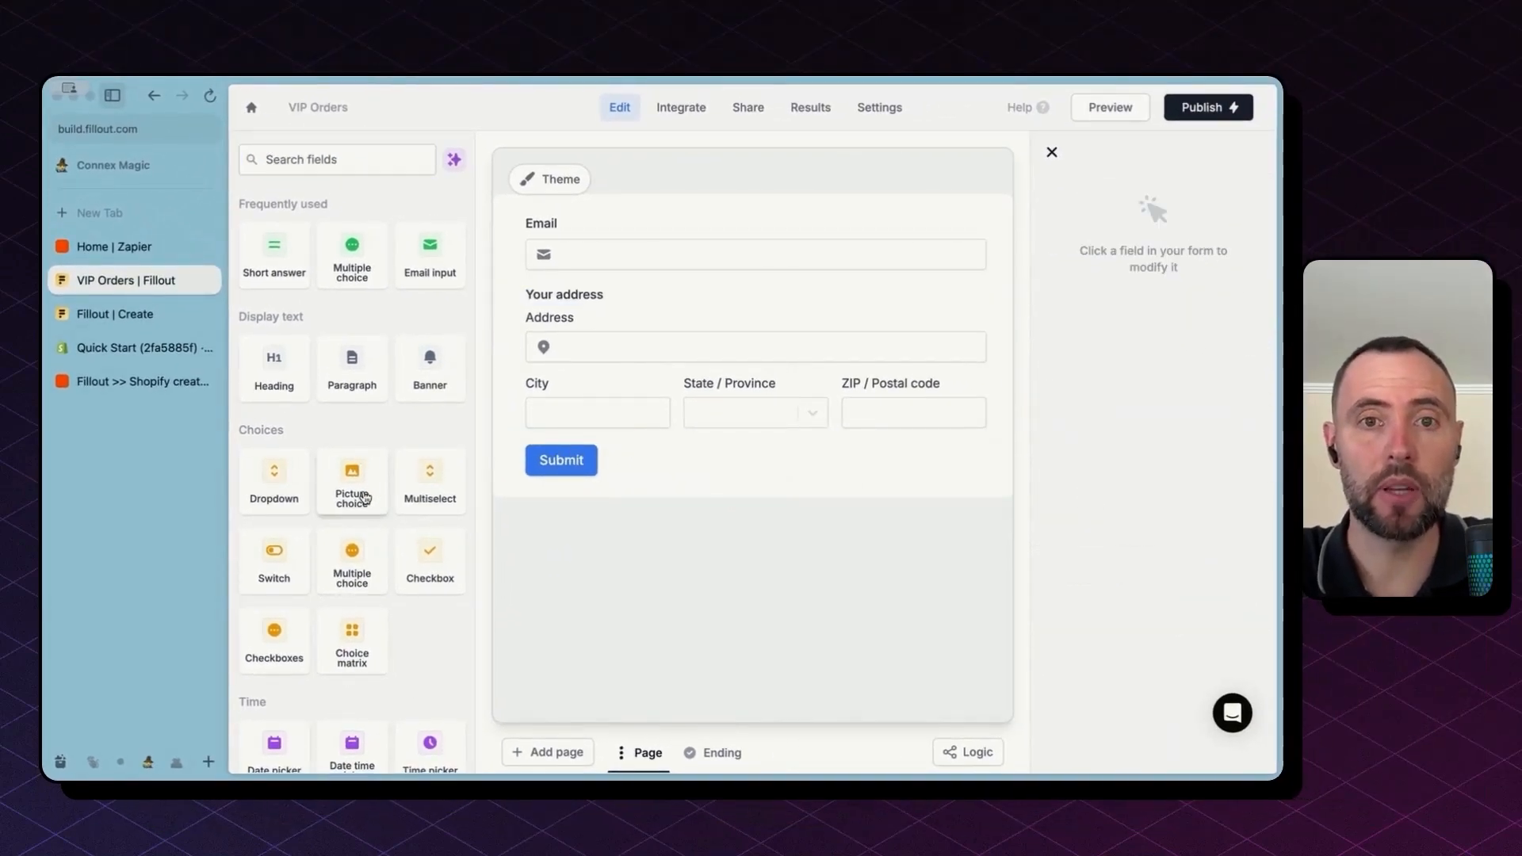
{"action": "left_click", "coordinate": [365, 497]}
{"action": "mouse_move", "coordinate": [651, 520]}
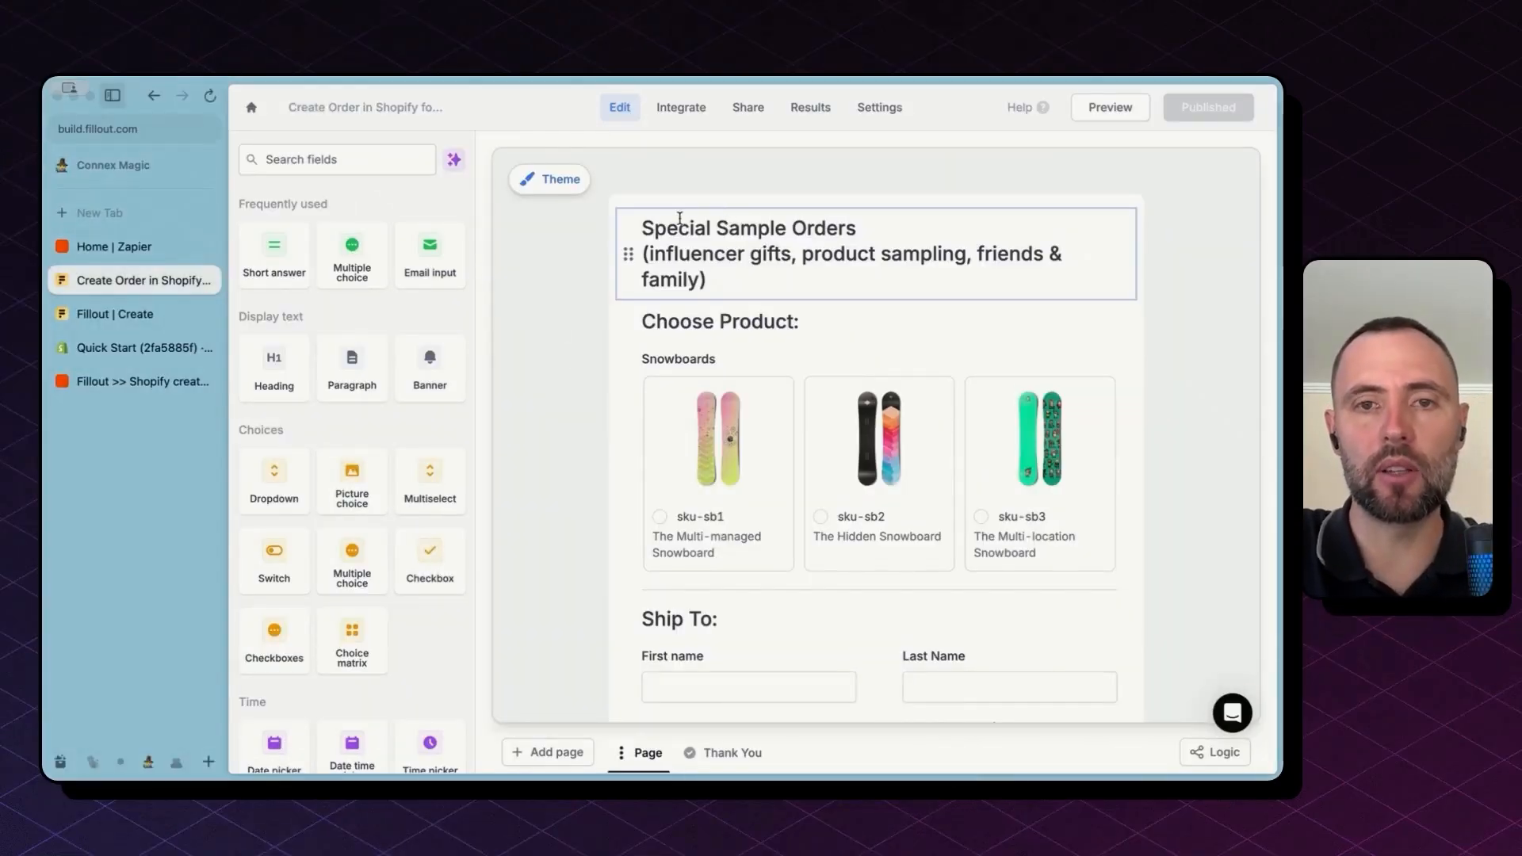
{"action": "left_click", "coordinate": [628, 252]}
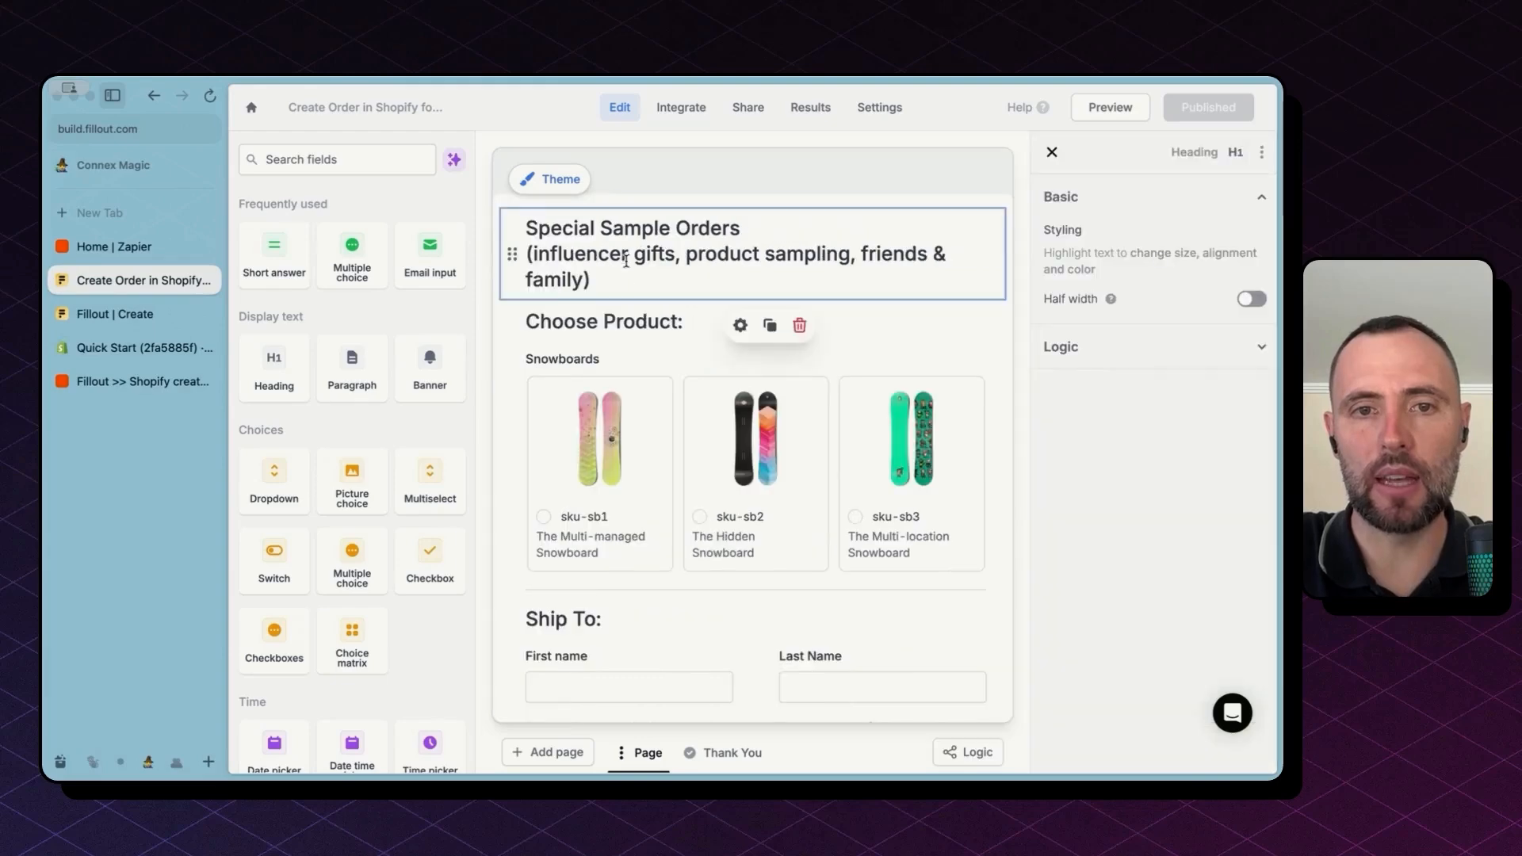
{"action": "scroll", "coordinate": [626, 311], "scroll_direction": "down", "scroll_amount": 1}
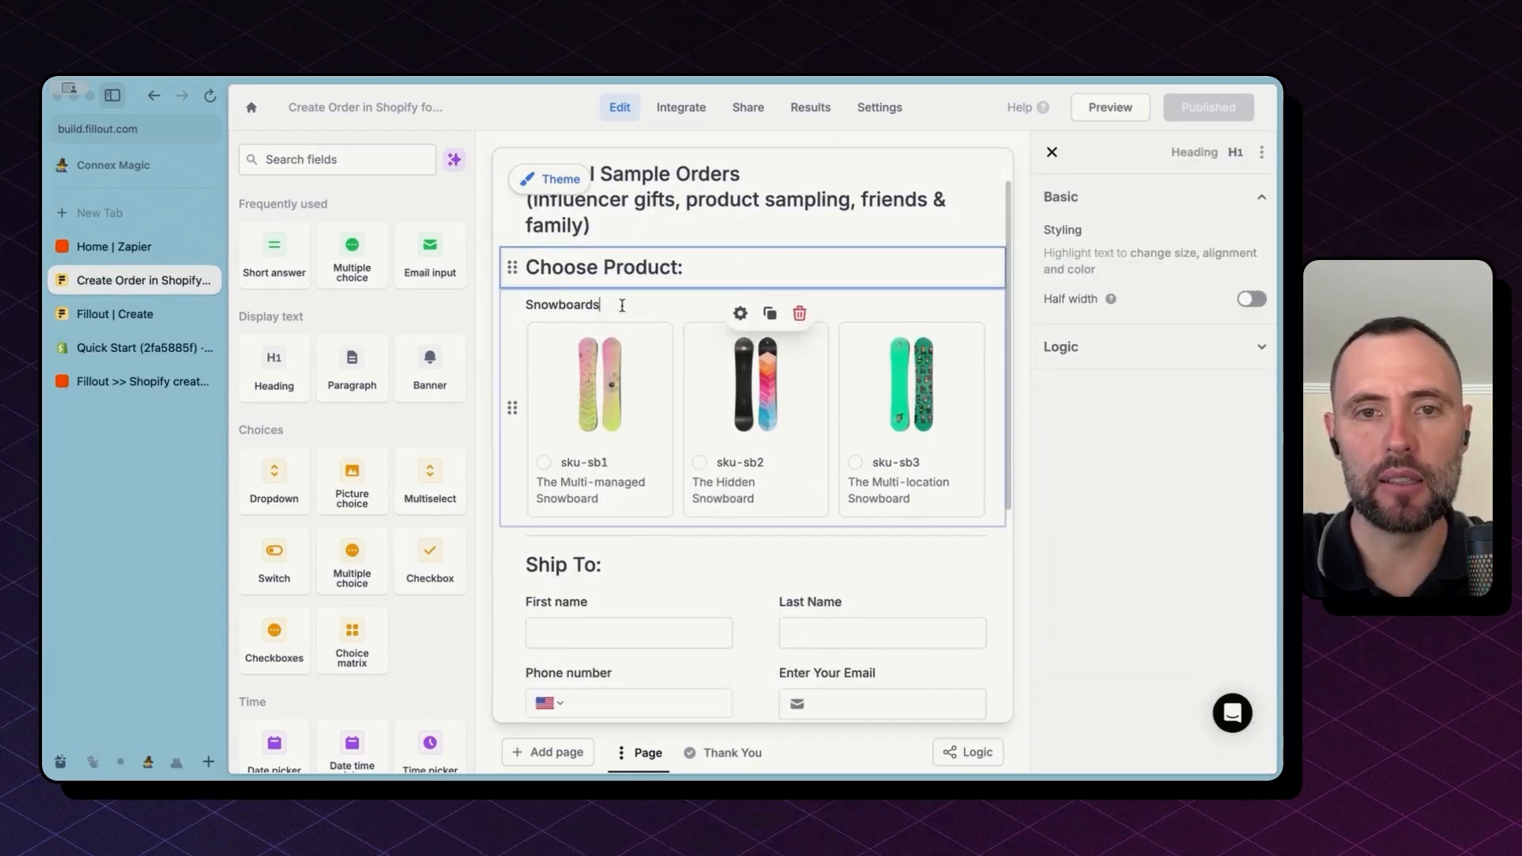
{"action": "left_click", "coordinate": [622, 305]}
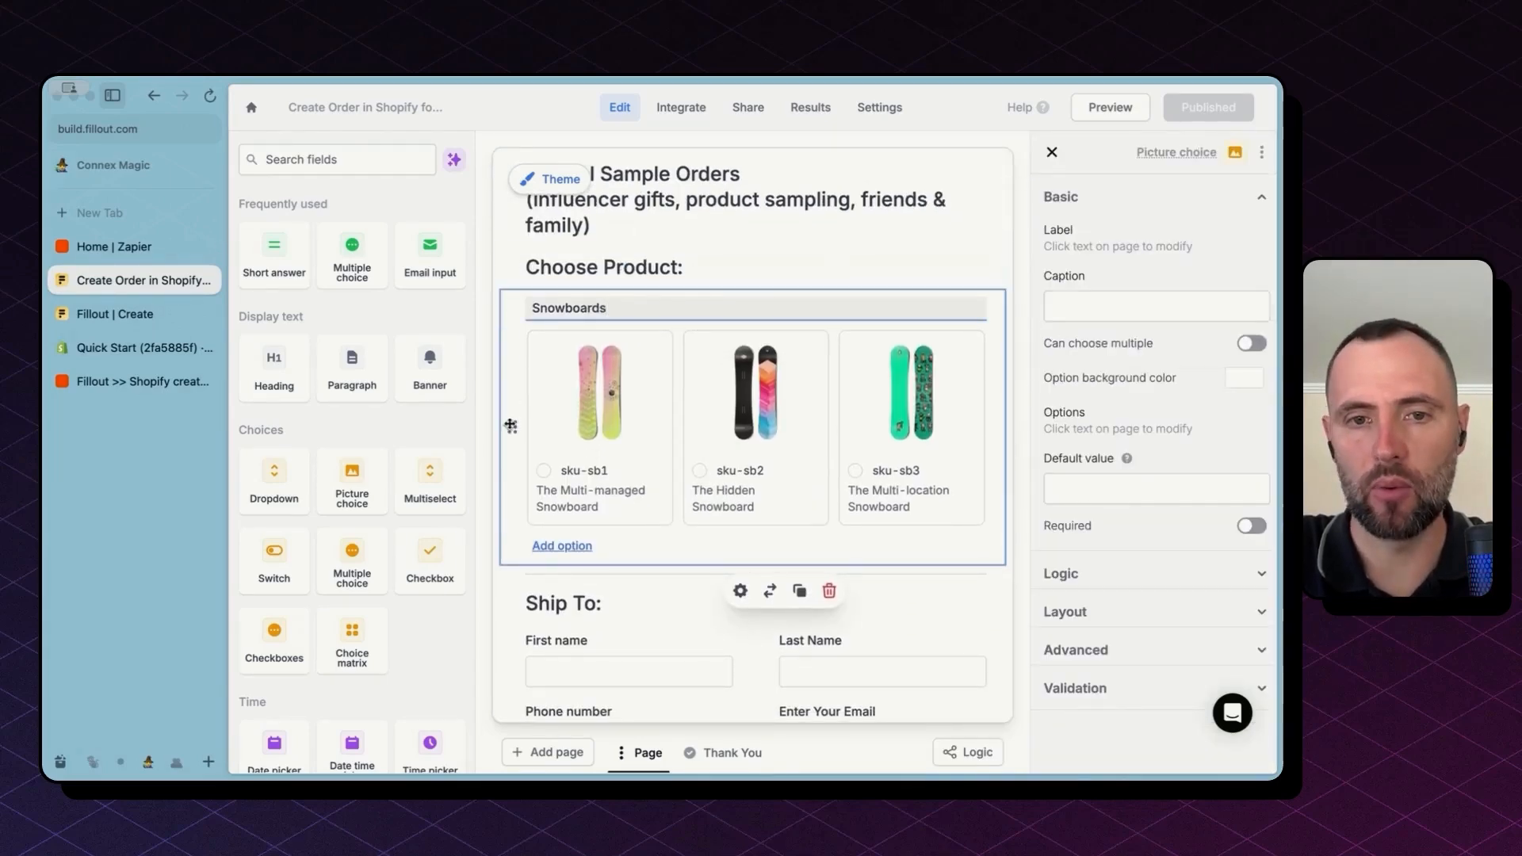
{"action": "left_click", "coordinate": [592, 469]}
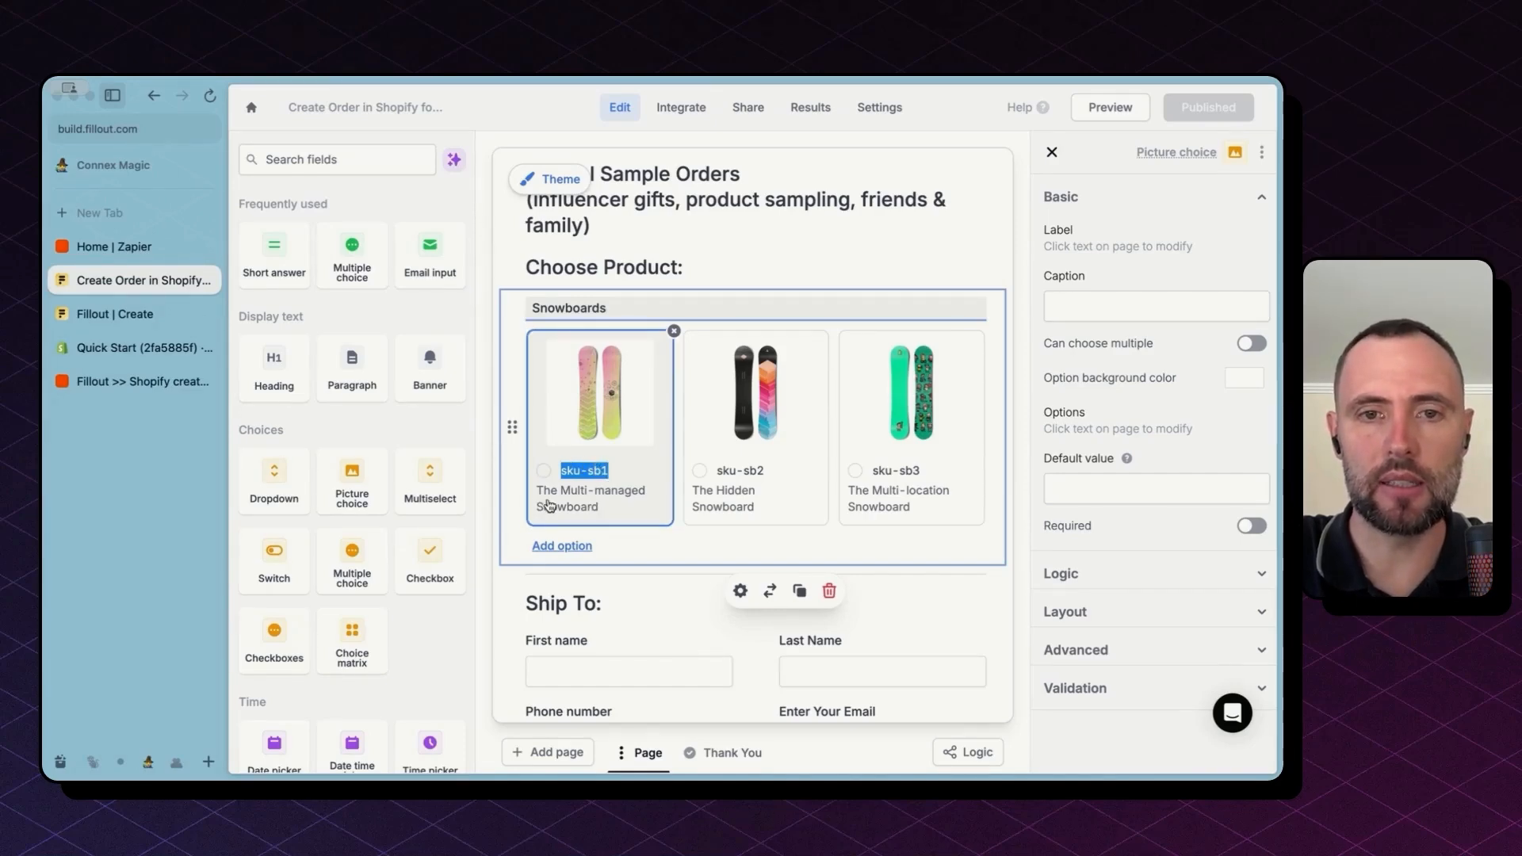
{"action": "mouse_move", "coordinate": [633, 431]}
{"action": "scroll", "coordinate": [673, 408], "scroll_direction": "down", "scroll_amount": 3}
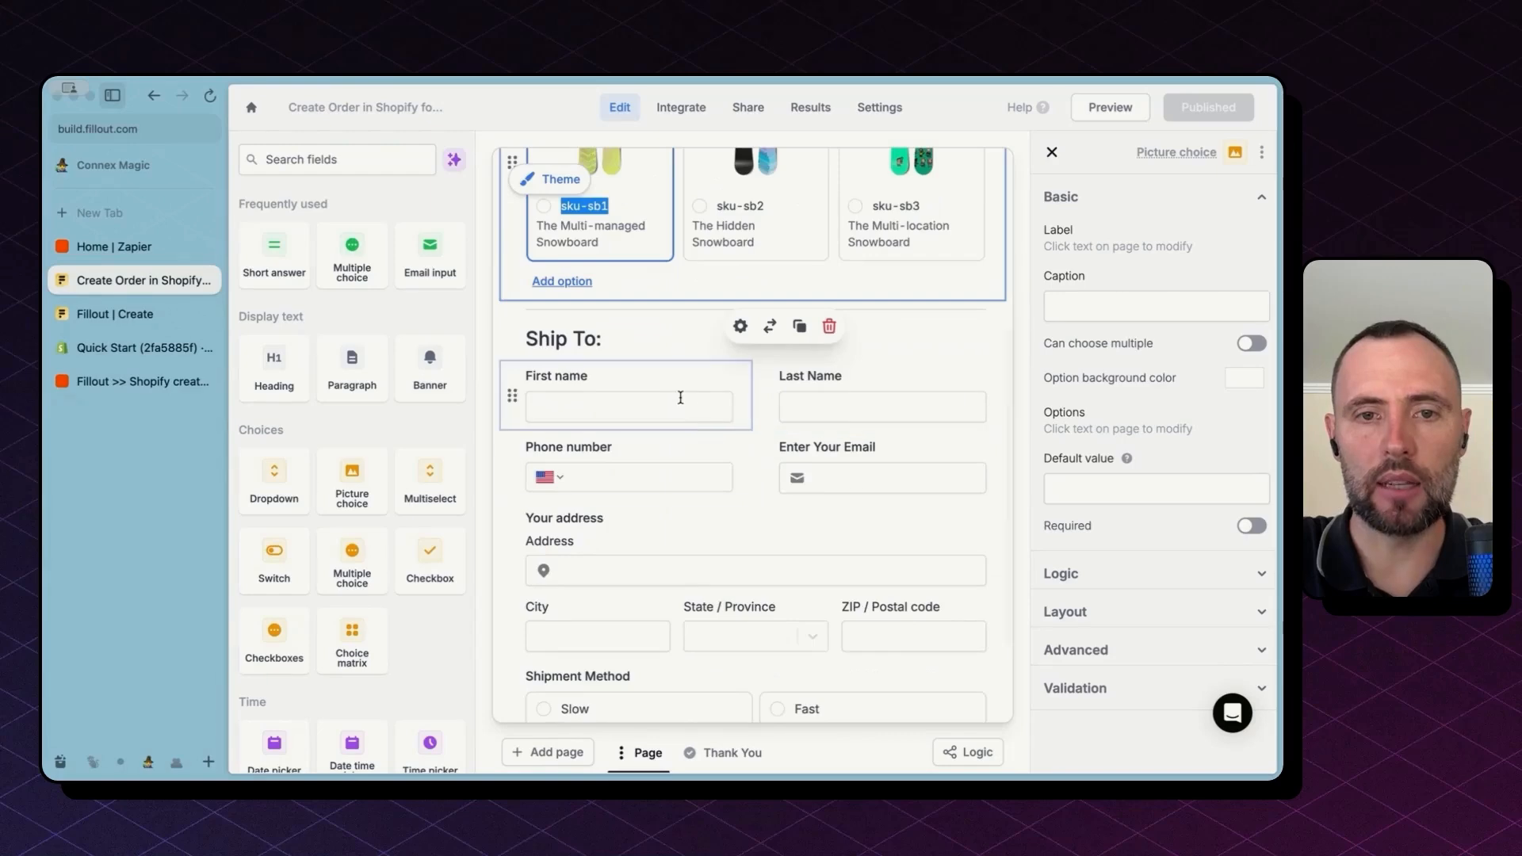
{"action": "left_click", "coordinate": [680, 395]}
{"action": "left_click", "coordinate": [694, 348]}
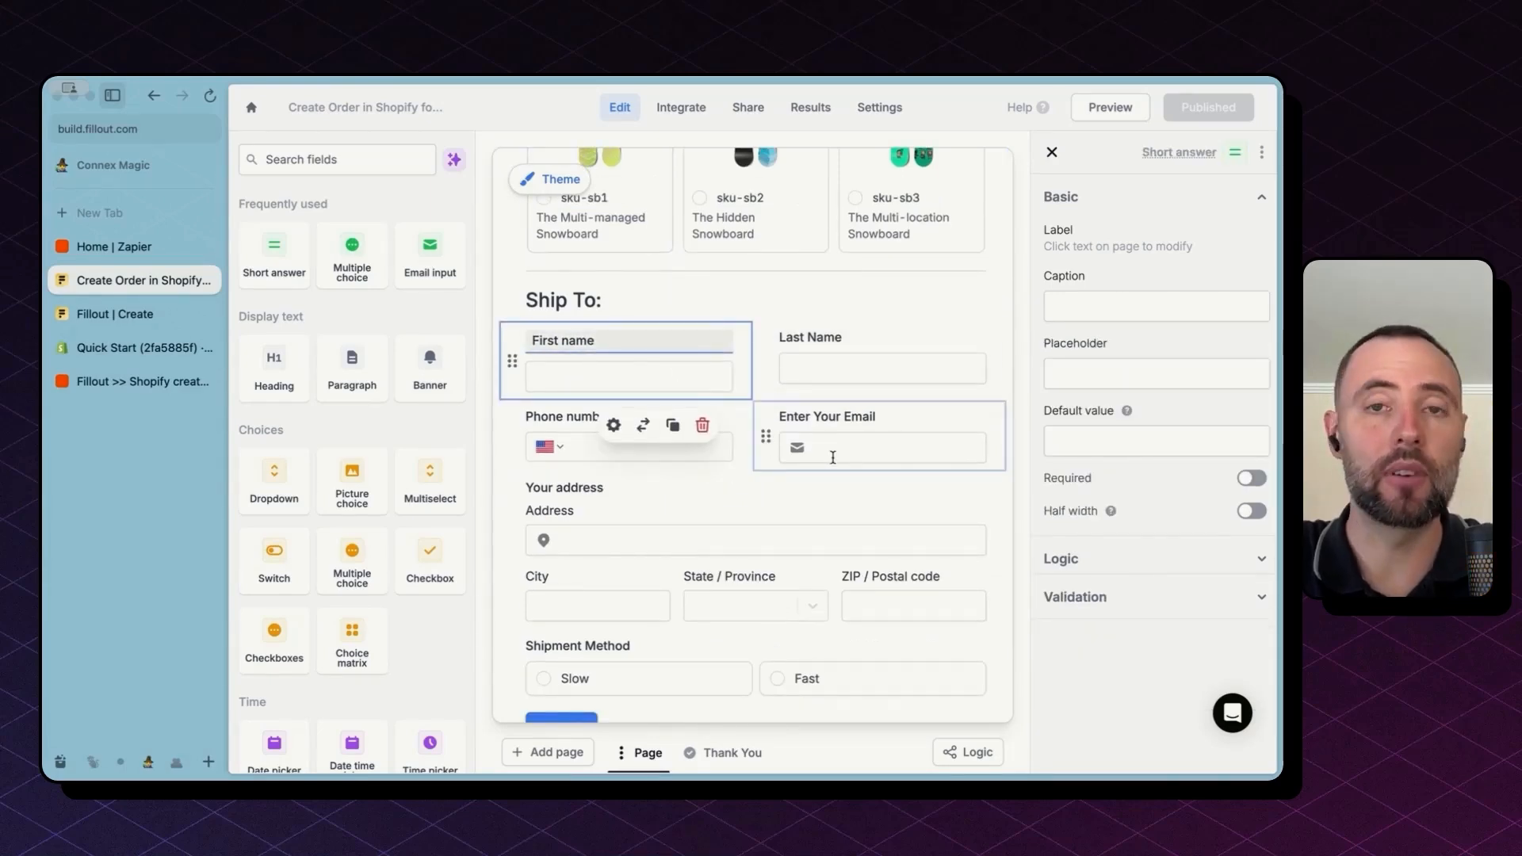
{"action": "scroll", "coordinate": [832, 457], "scroll_direction": "down", "scroll_amount": 1}
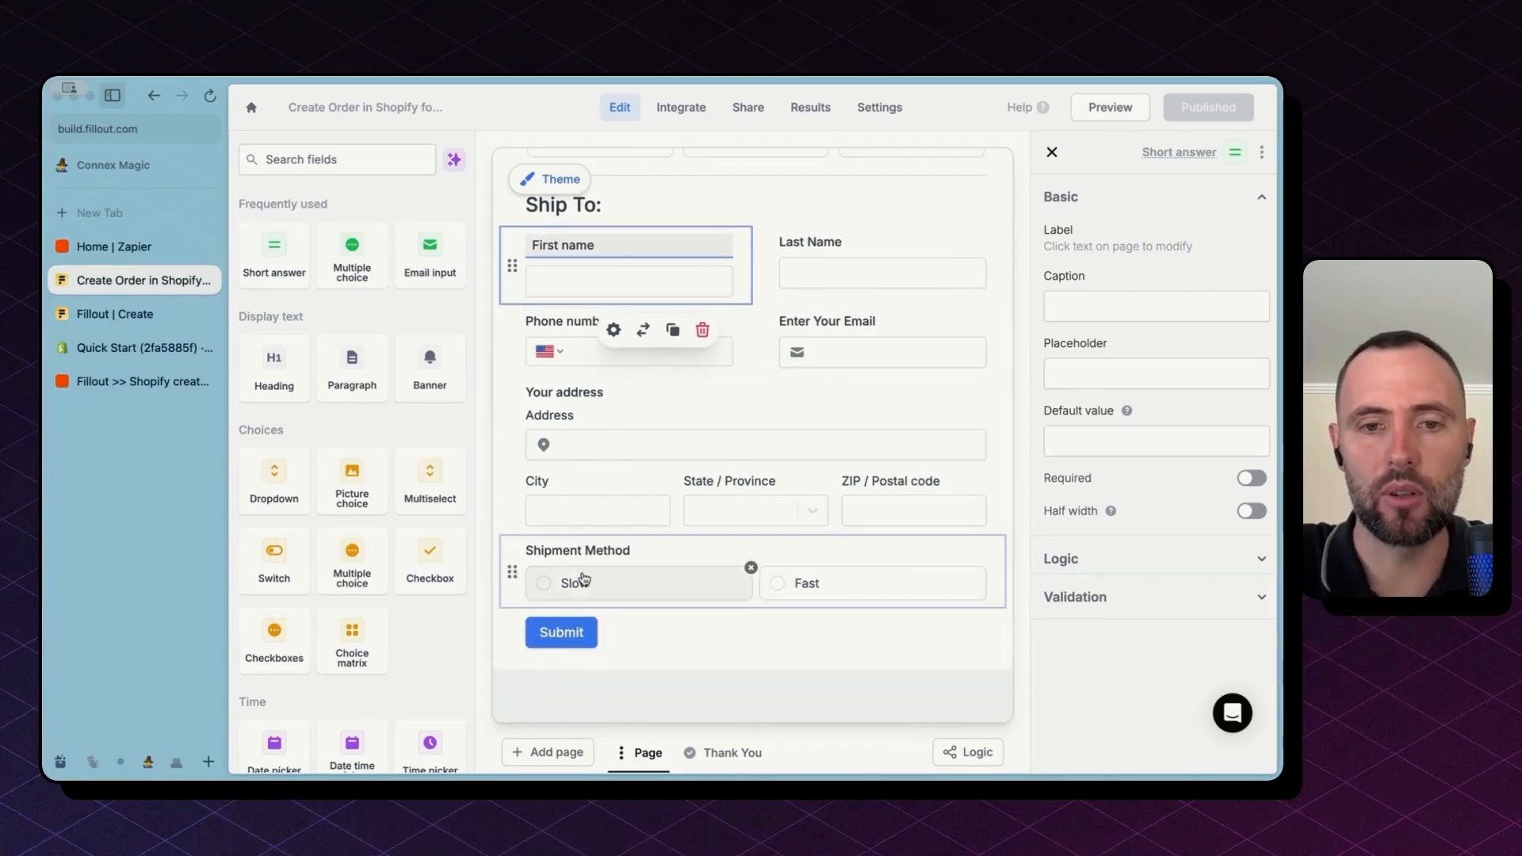
{"action": "left_click", "coordinate": [588, 548]}
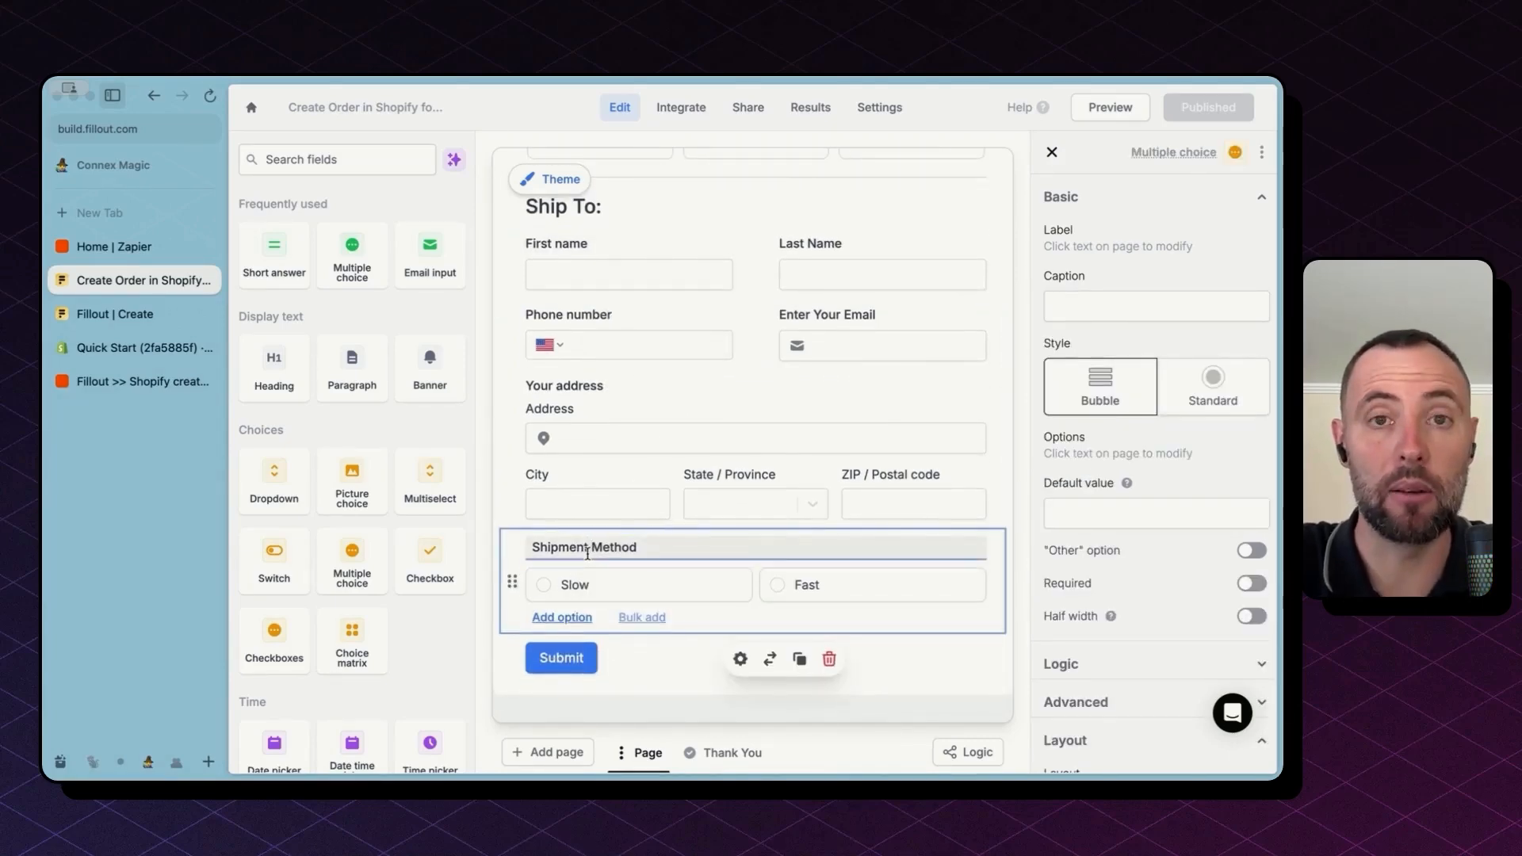
{"action": "scroll", "coordinate": [659, 628], "scroll_direction": "down", "scroll_amount": 1}
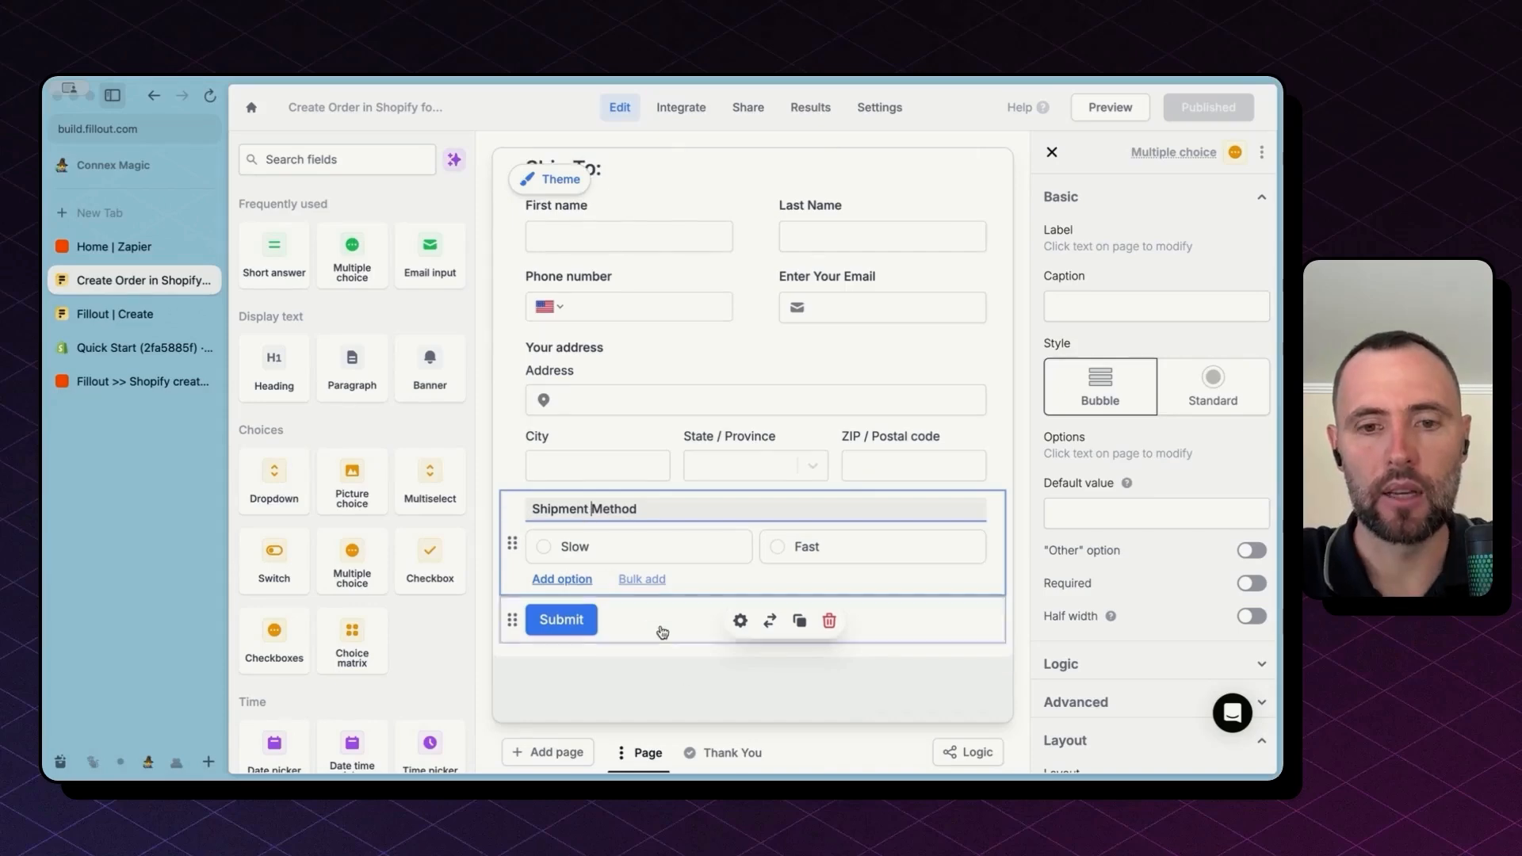
{"action": "left_click", "coordinate": [559, 753]}
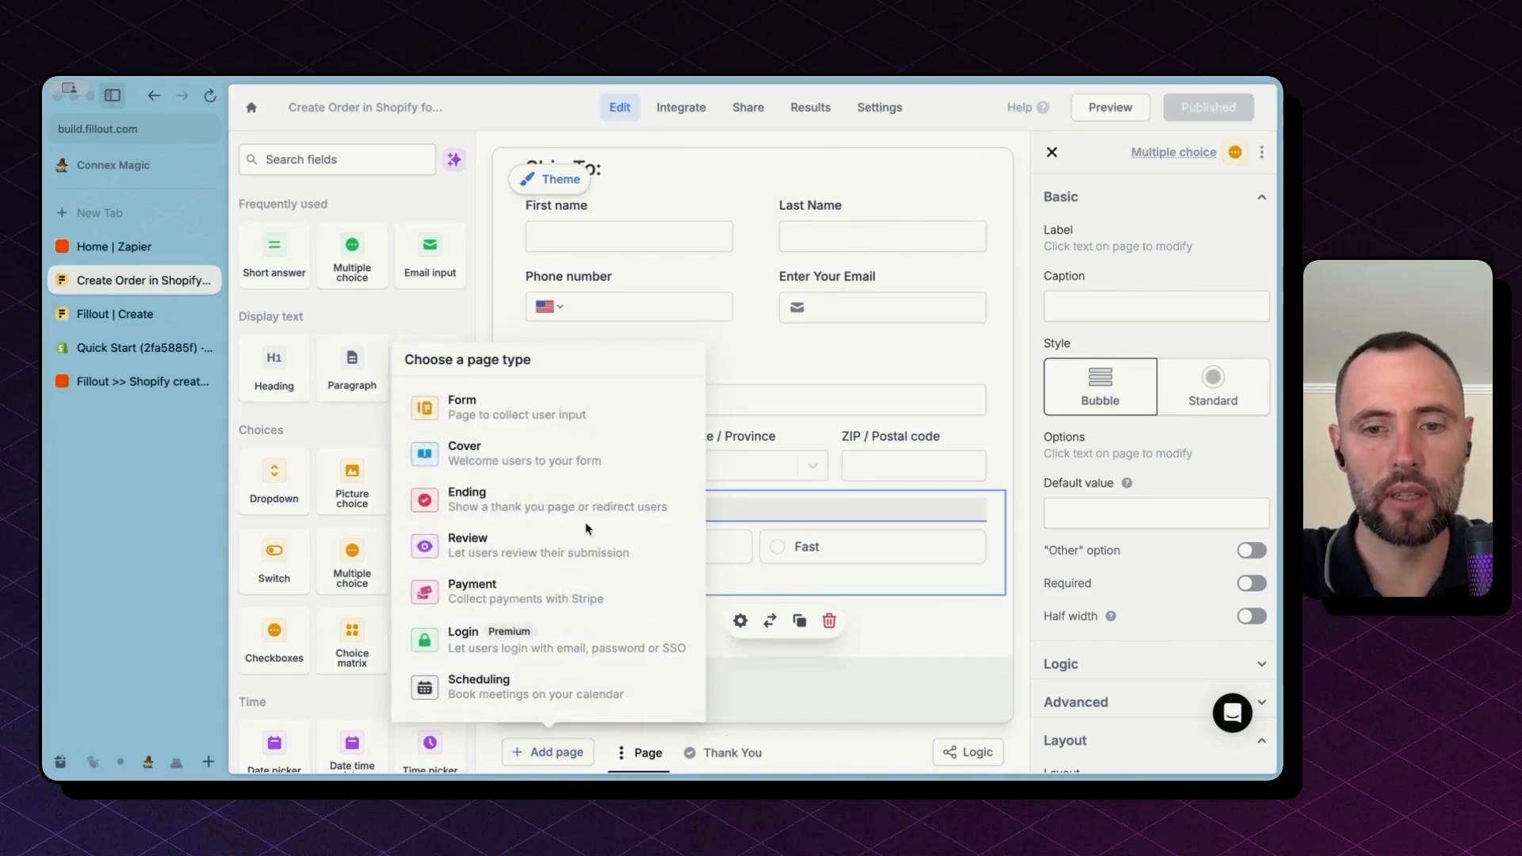
{"action": "left_click", "coordinate": [729, 741]}
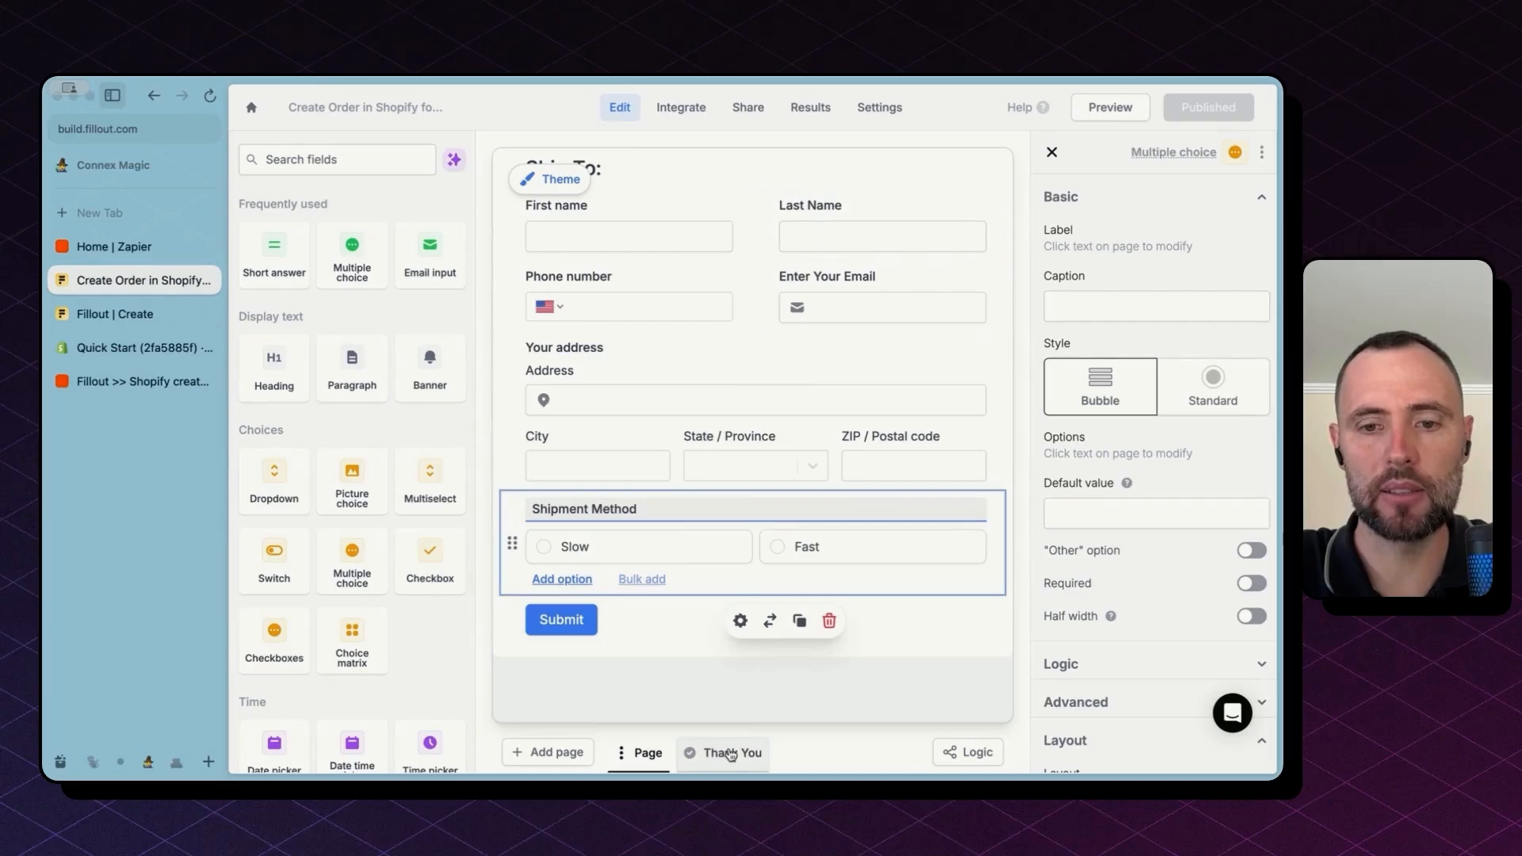
Step: Follow the Thank You ending's redirect link to the Shopify orders list in a new tab
{"action": "left_click", "coordinate": [729, 752]}
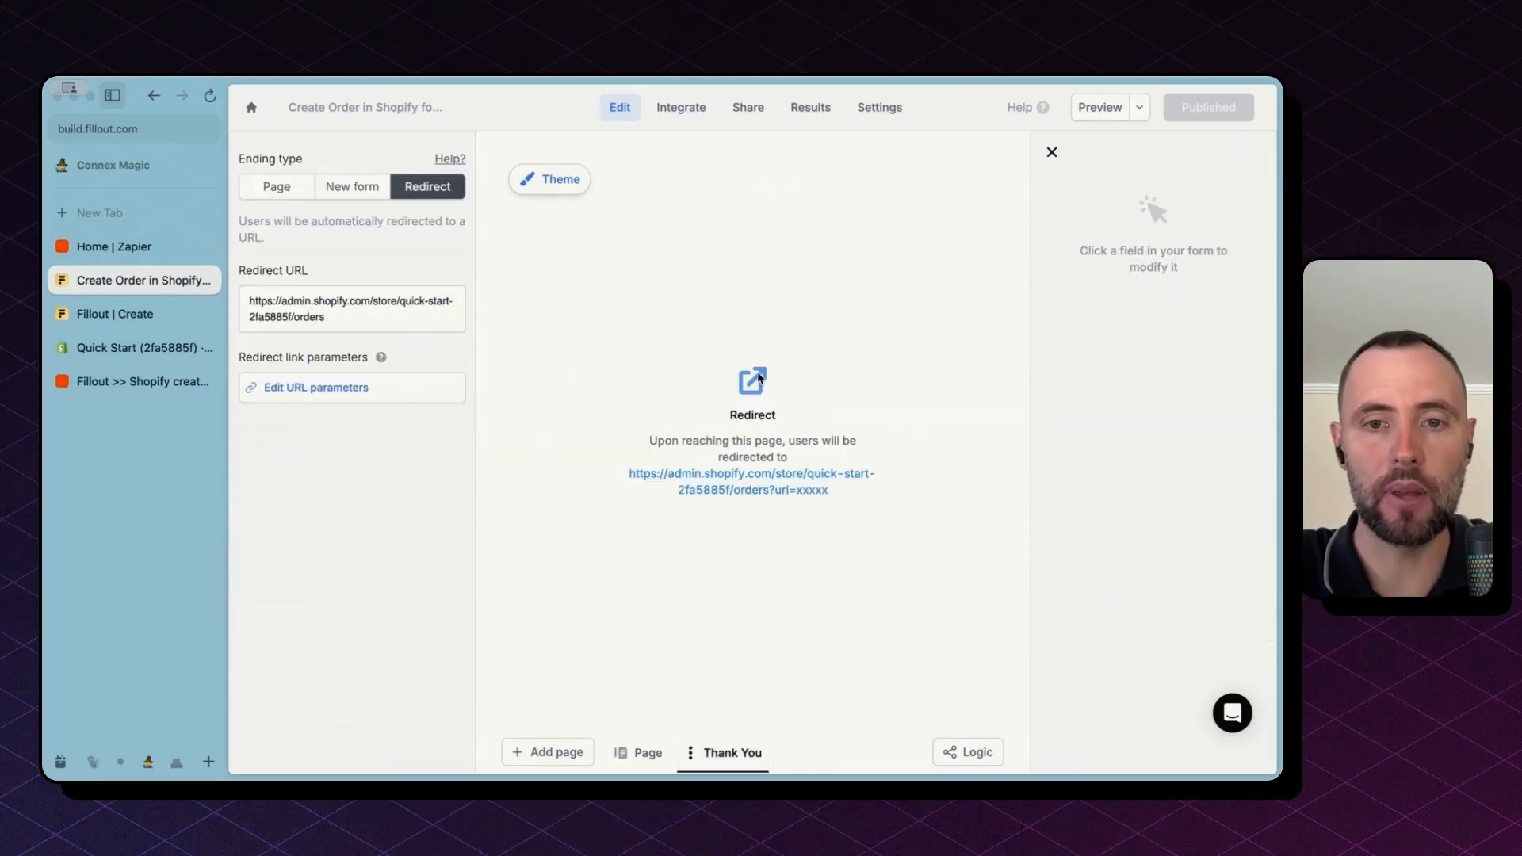
{"action": "left_click_drag", "start_coordinate": [629, 475], "coordinate": [841, 496]}
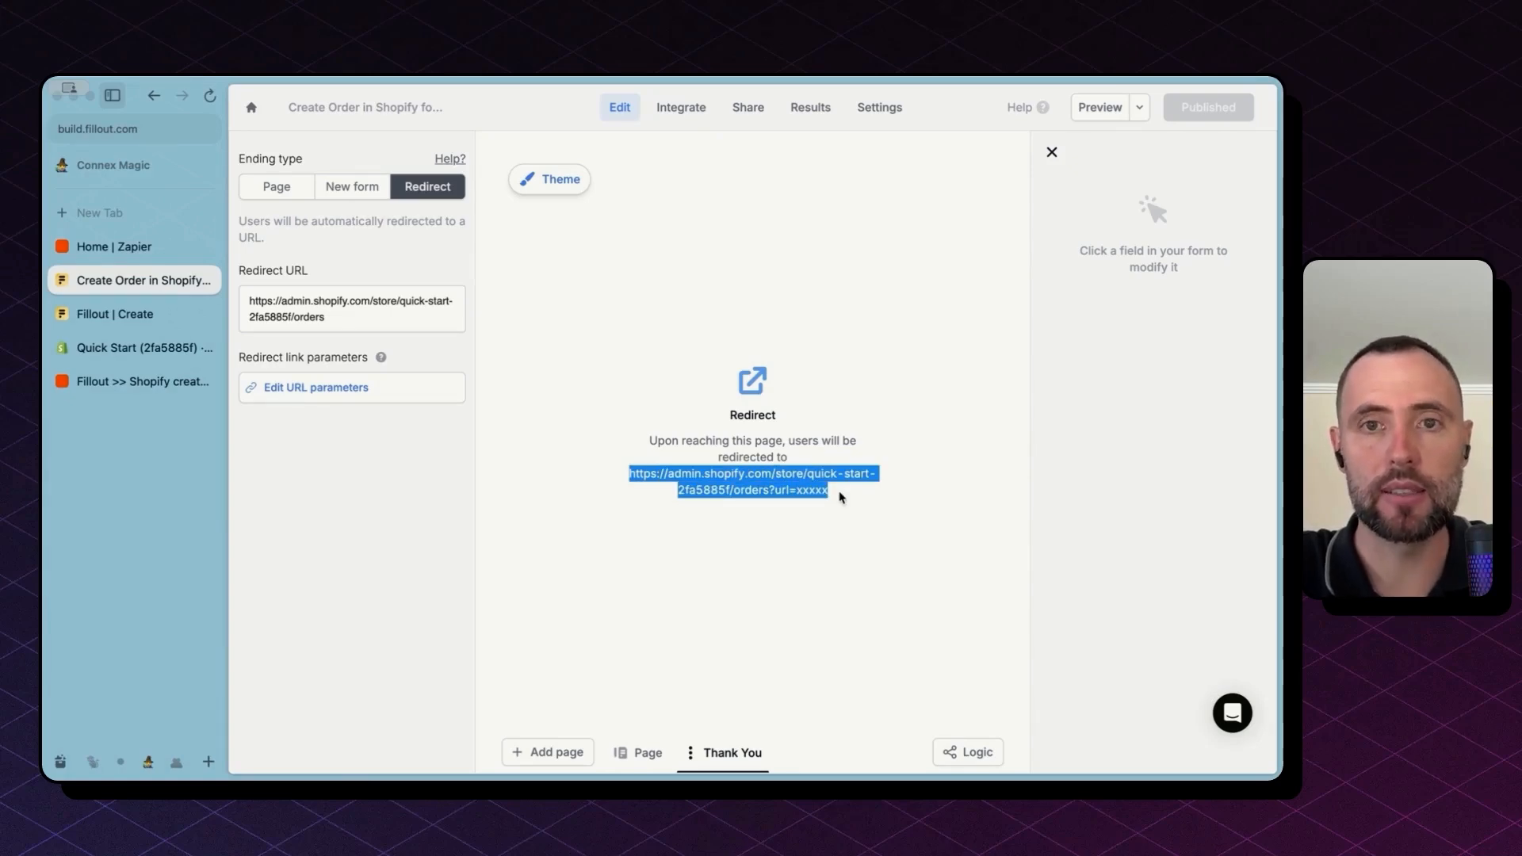
{"action": "left_click", "coordinate": [835, 496]}
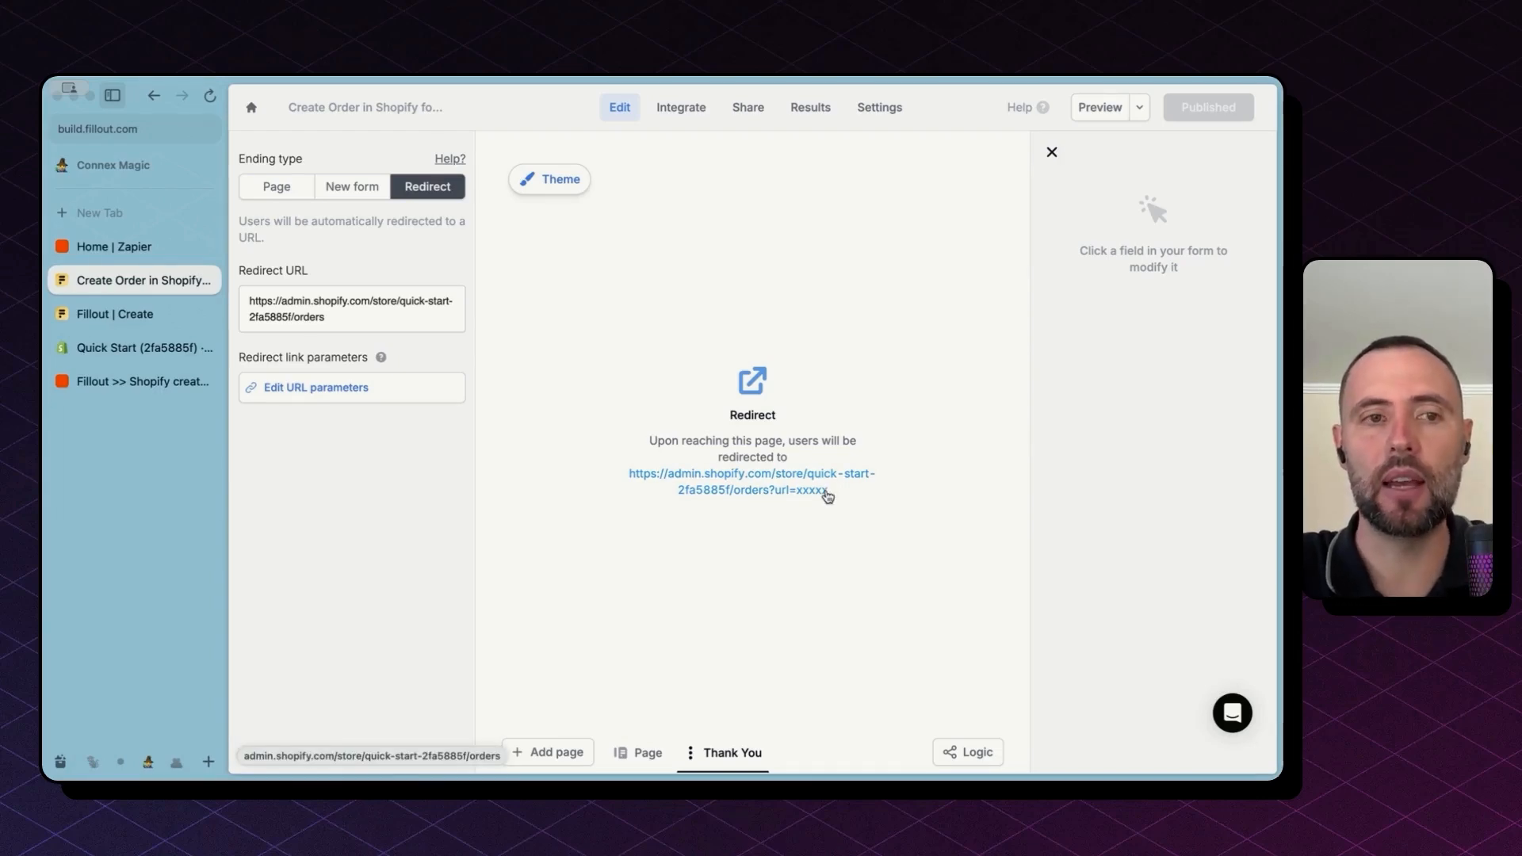
{"action": "left_click", "coordinate": [744, 492]}
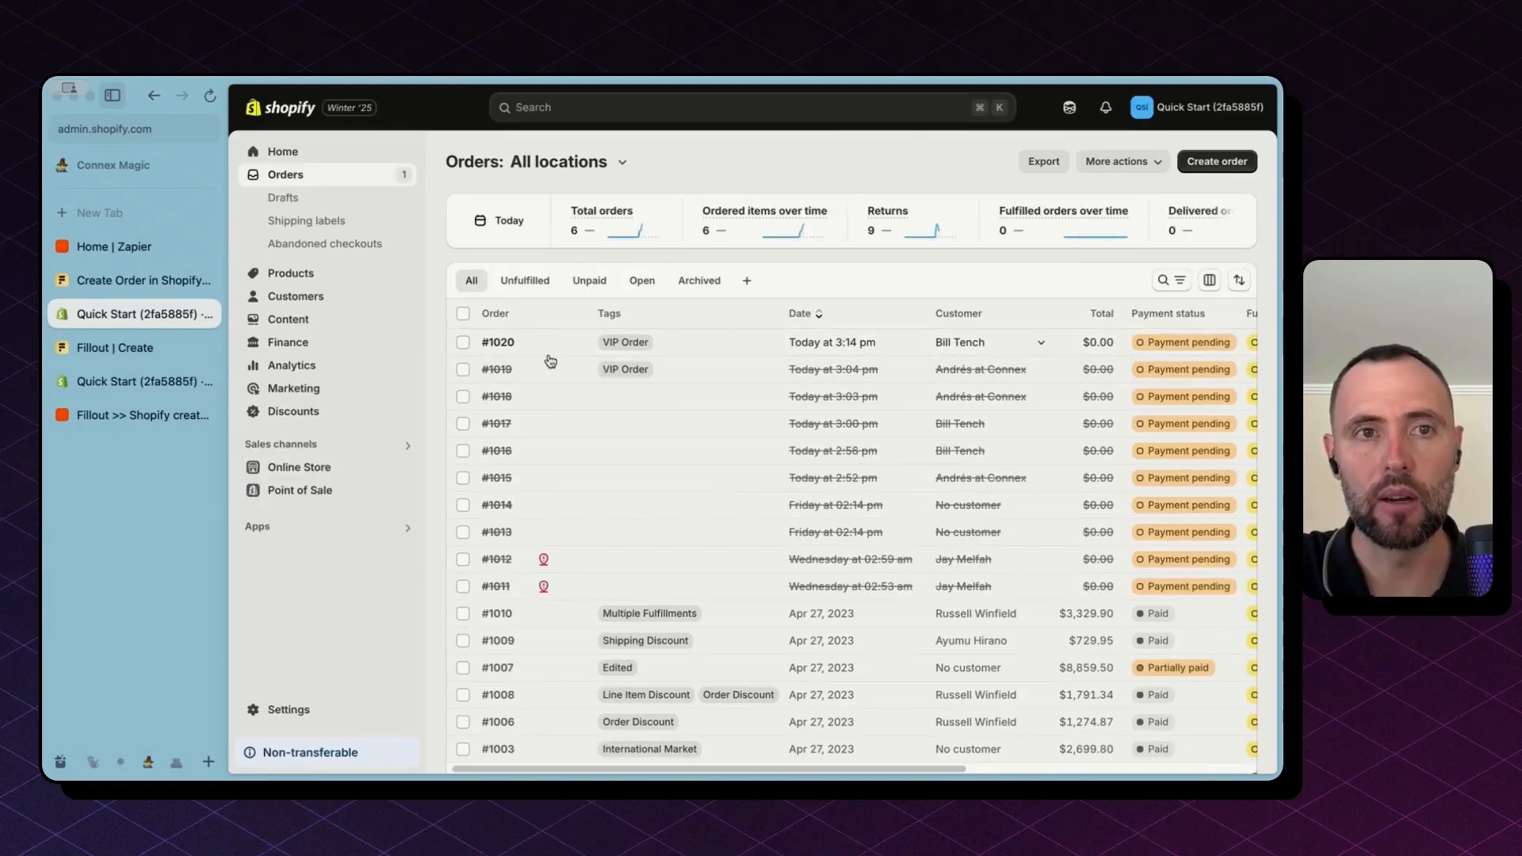
Step: View the Fillout form's Share options, then return to the Zapier home dashboard
{"action": "left_click", "coordinate": [154, 281]}
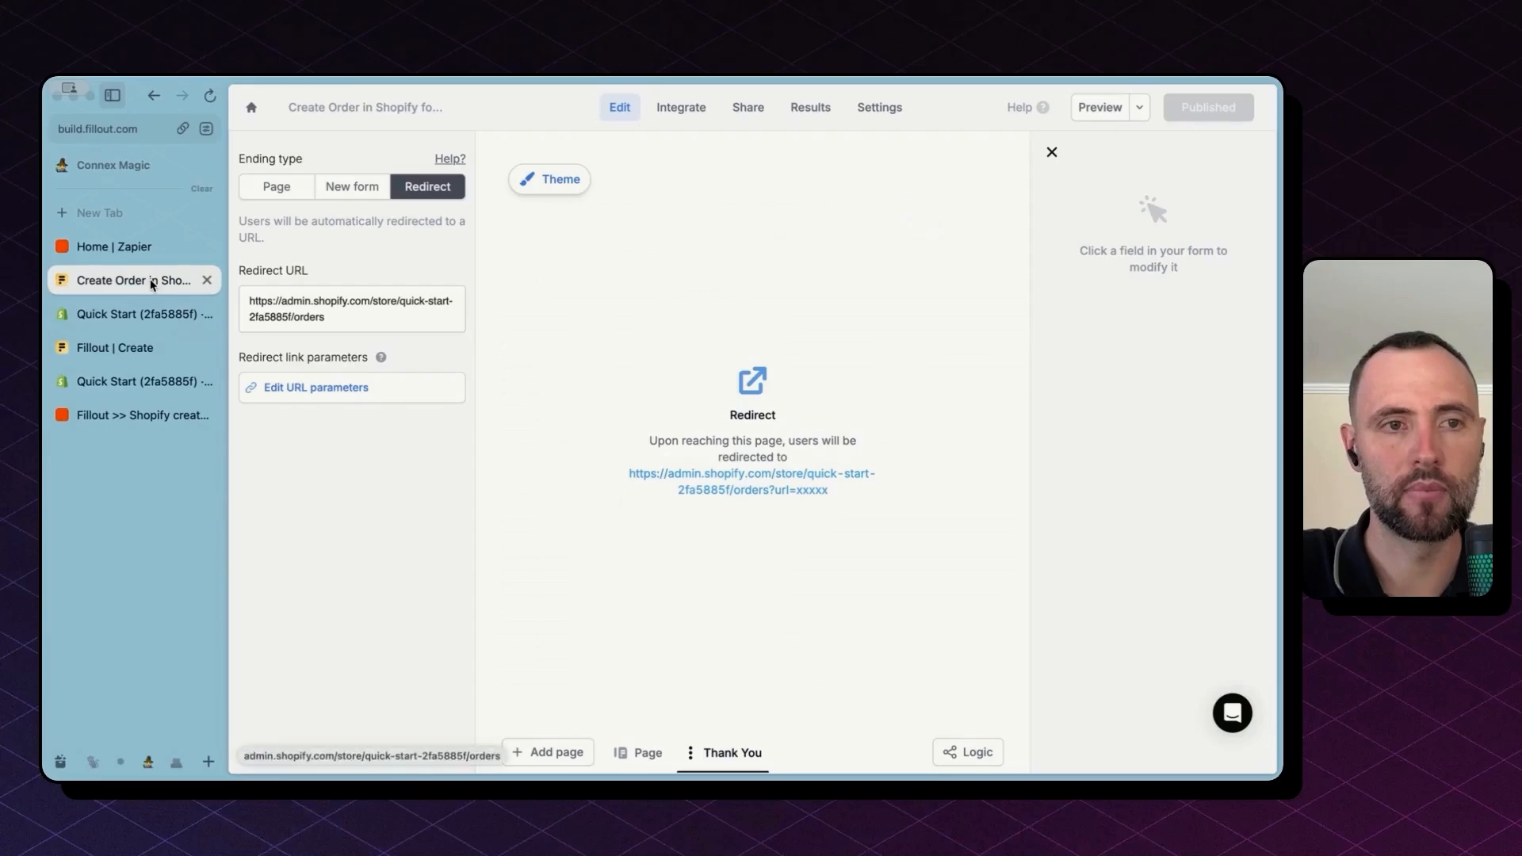
{"action": "left_click", "coordinate": [638, 755]}
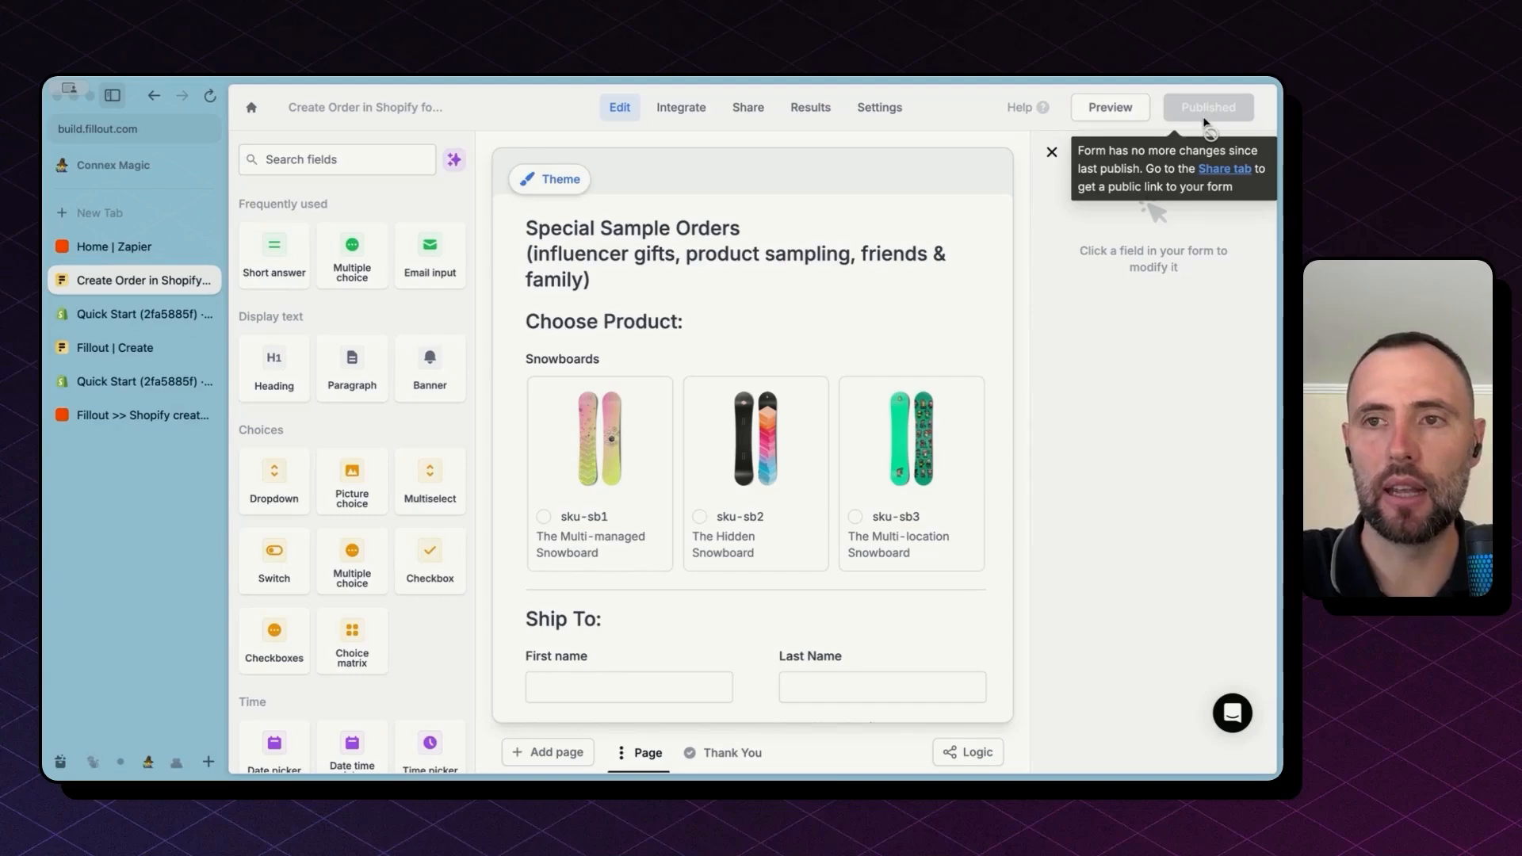
{"action": "left_click", "coordinate": [745, 108]}
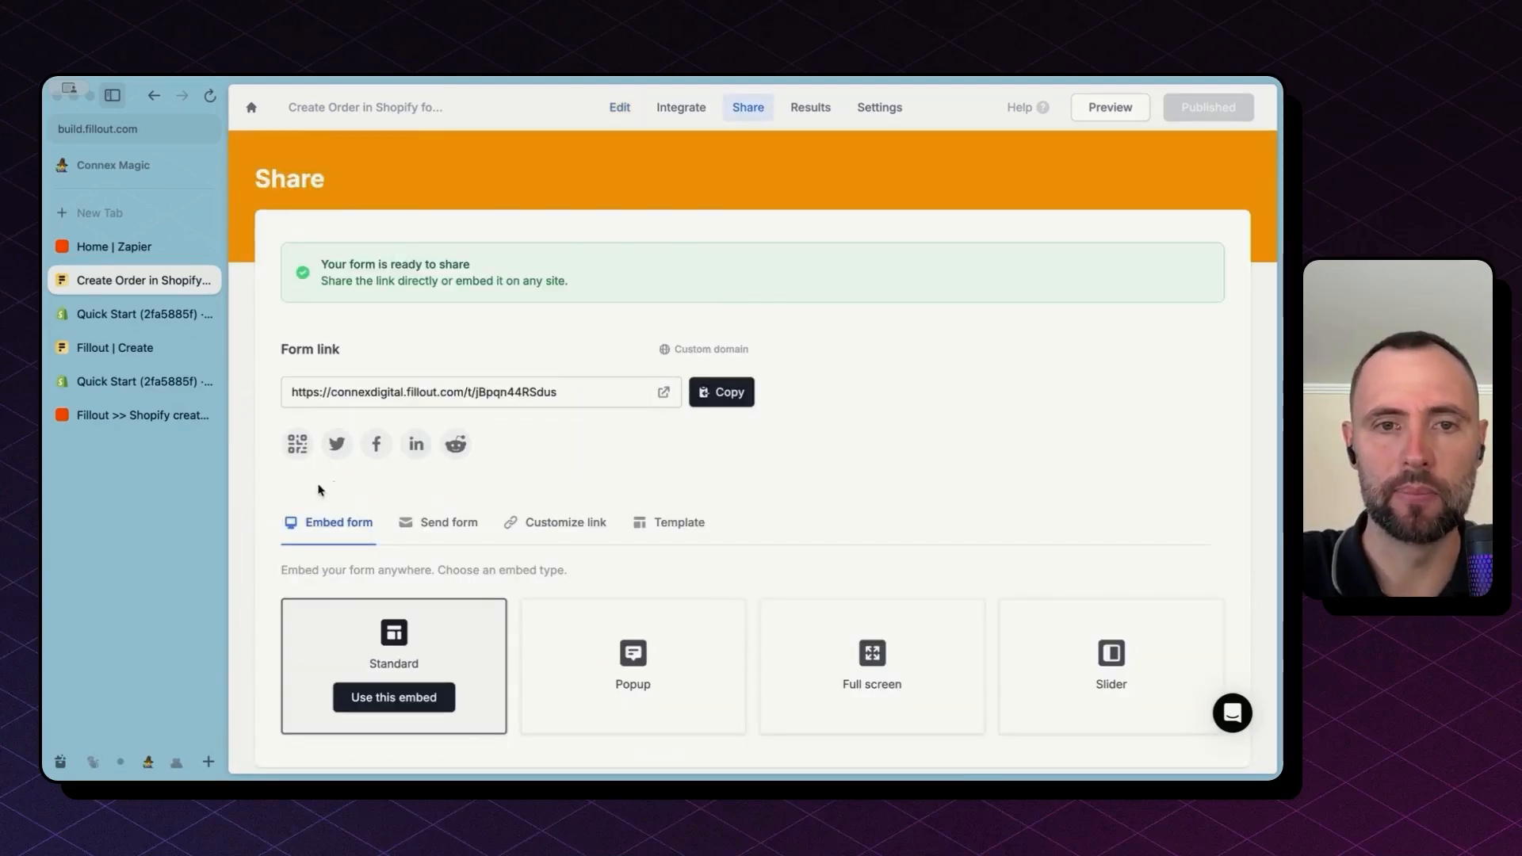
{"action": "left_click", "coordinate": [125, 246]}
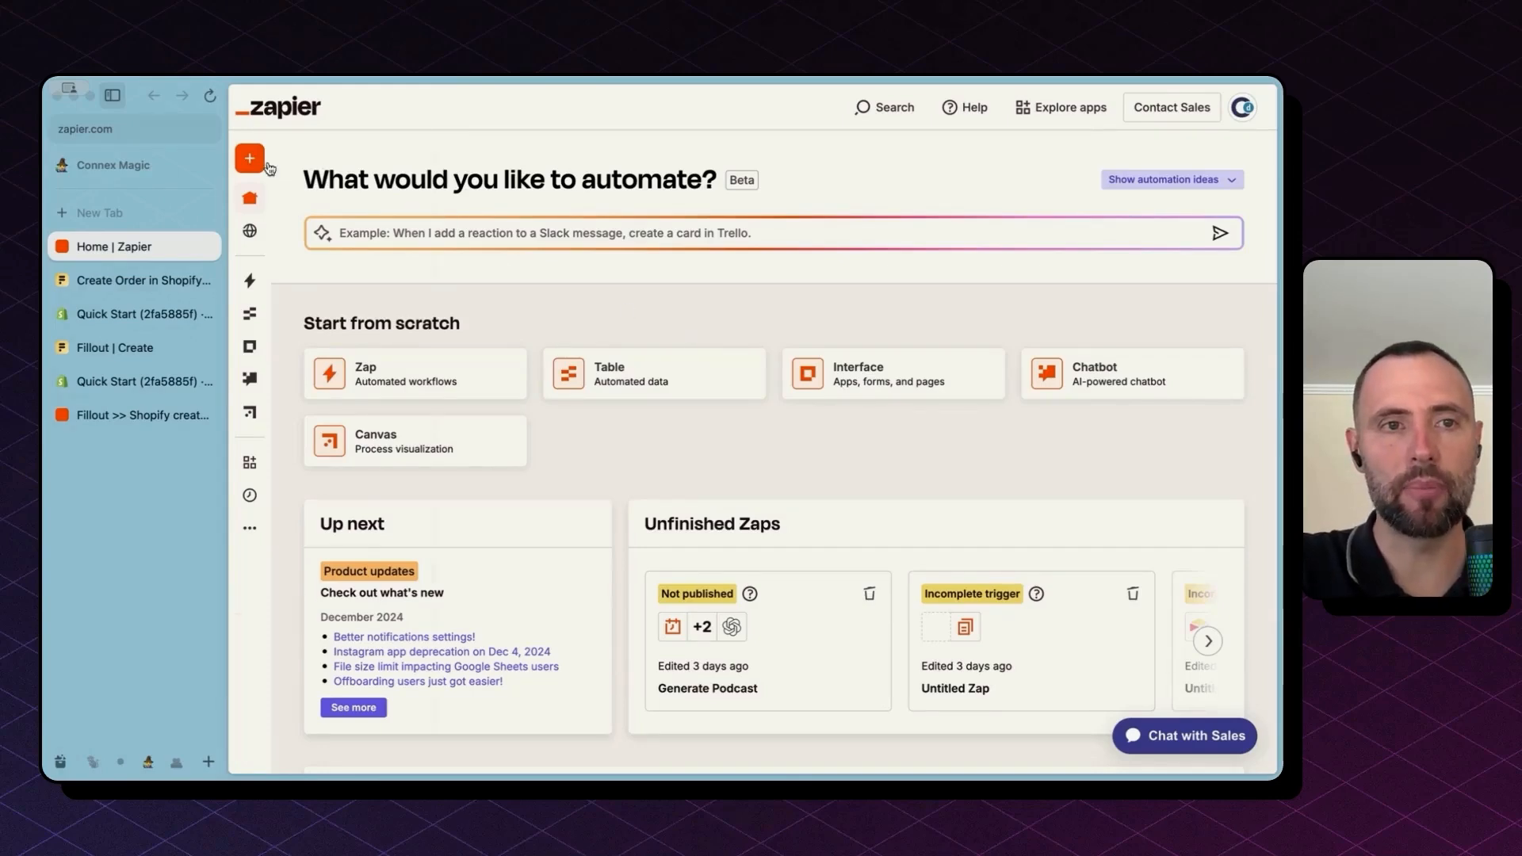
Step: Start a new Zap from the Create menu
{"action": "mouse_move", "coordinate": [257, 166]}
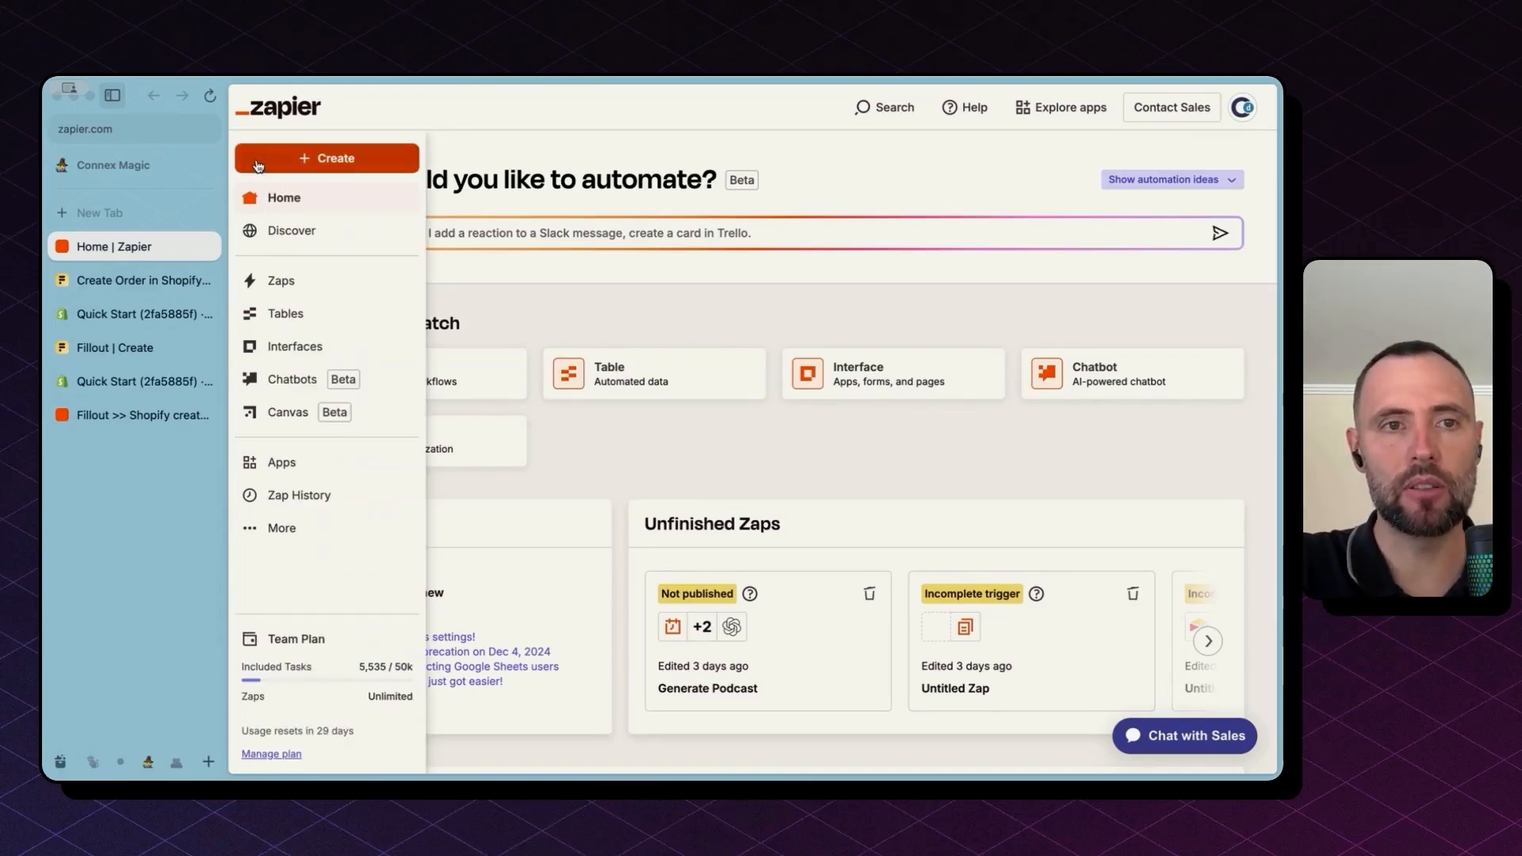
{"action": "left_click", "coordinate": [324, 163]}
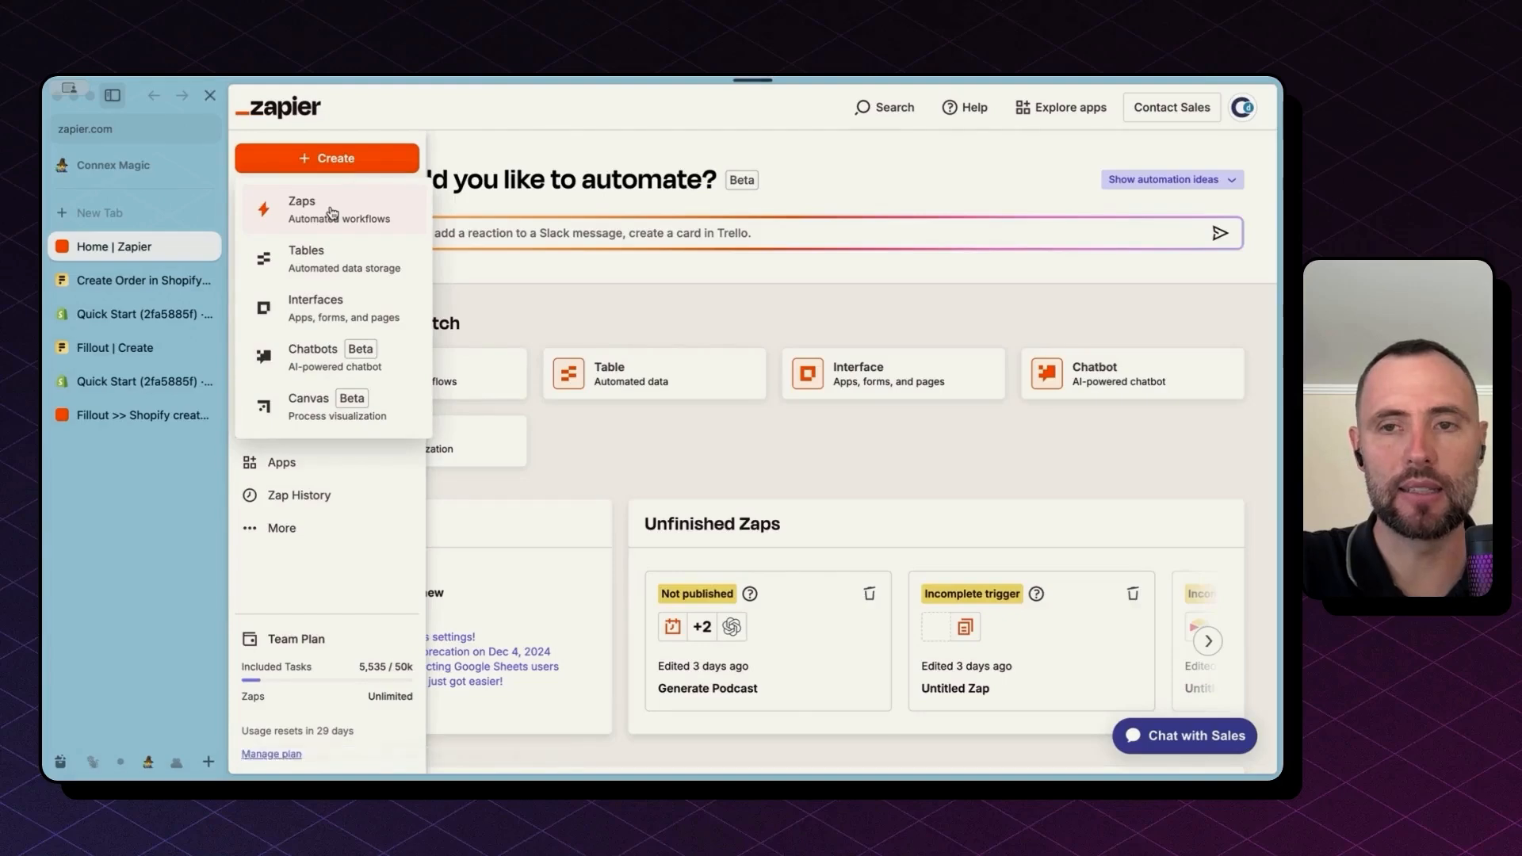
{"action": "left_click", "coordinate": [331, 211]}
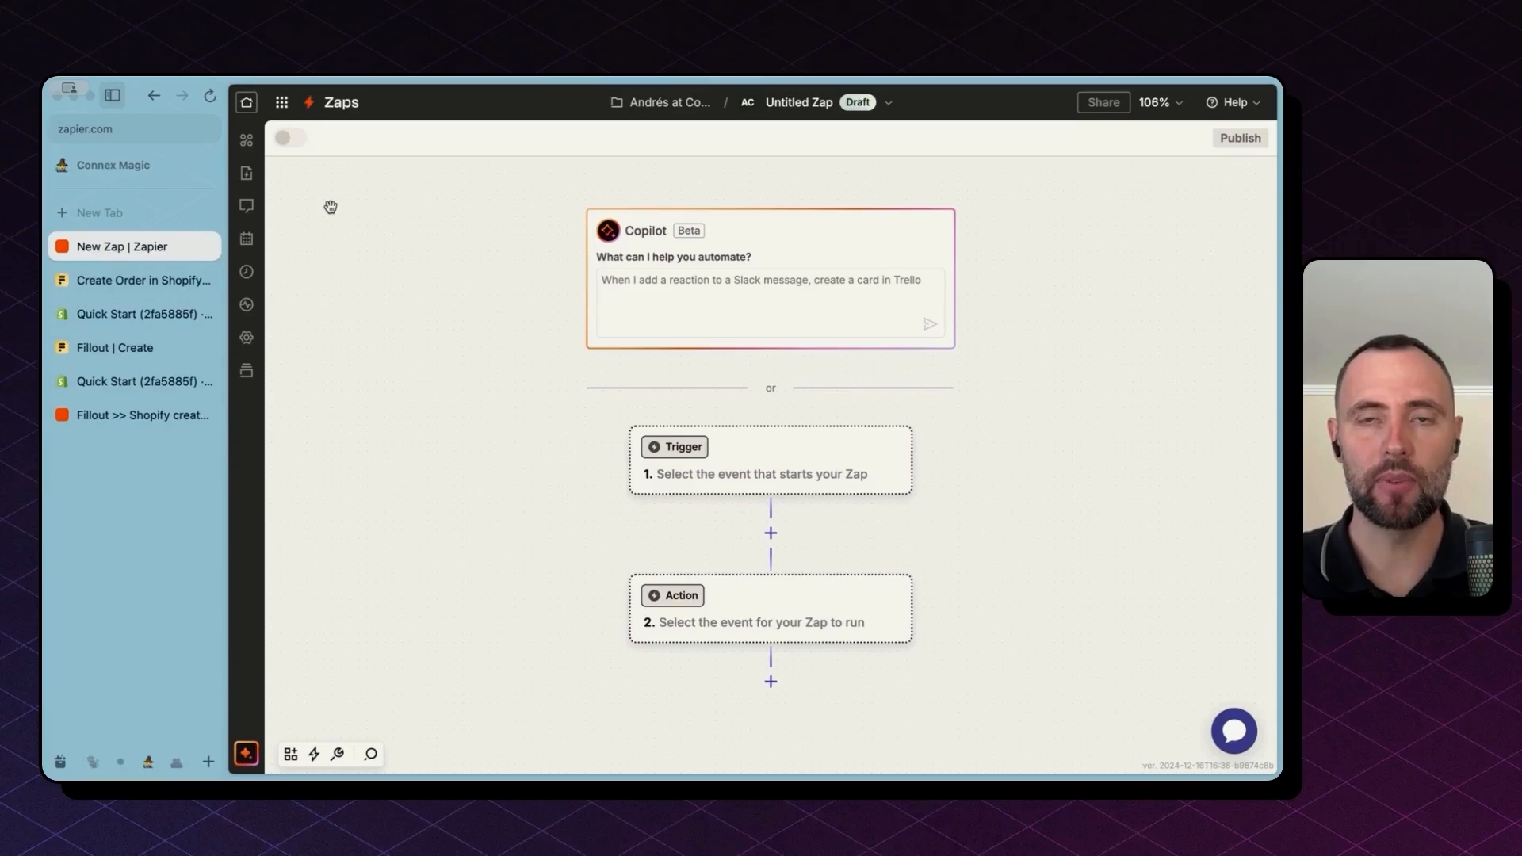
Step: Set Fillout Forms as the zap's trigger app
{"action": "left_click", "coordinate": [753, 465]}
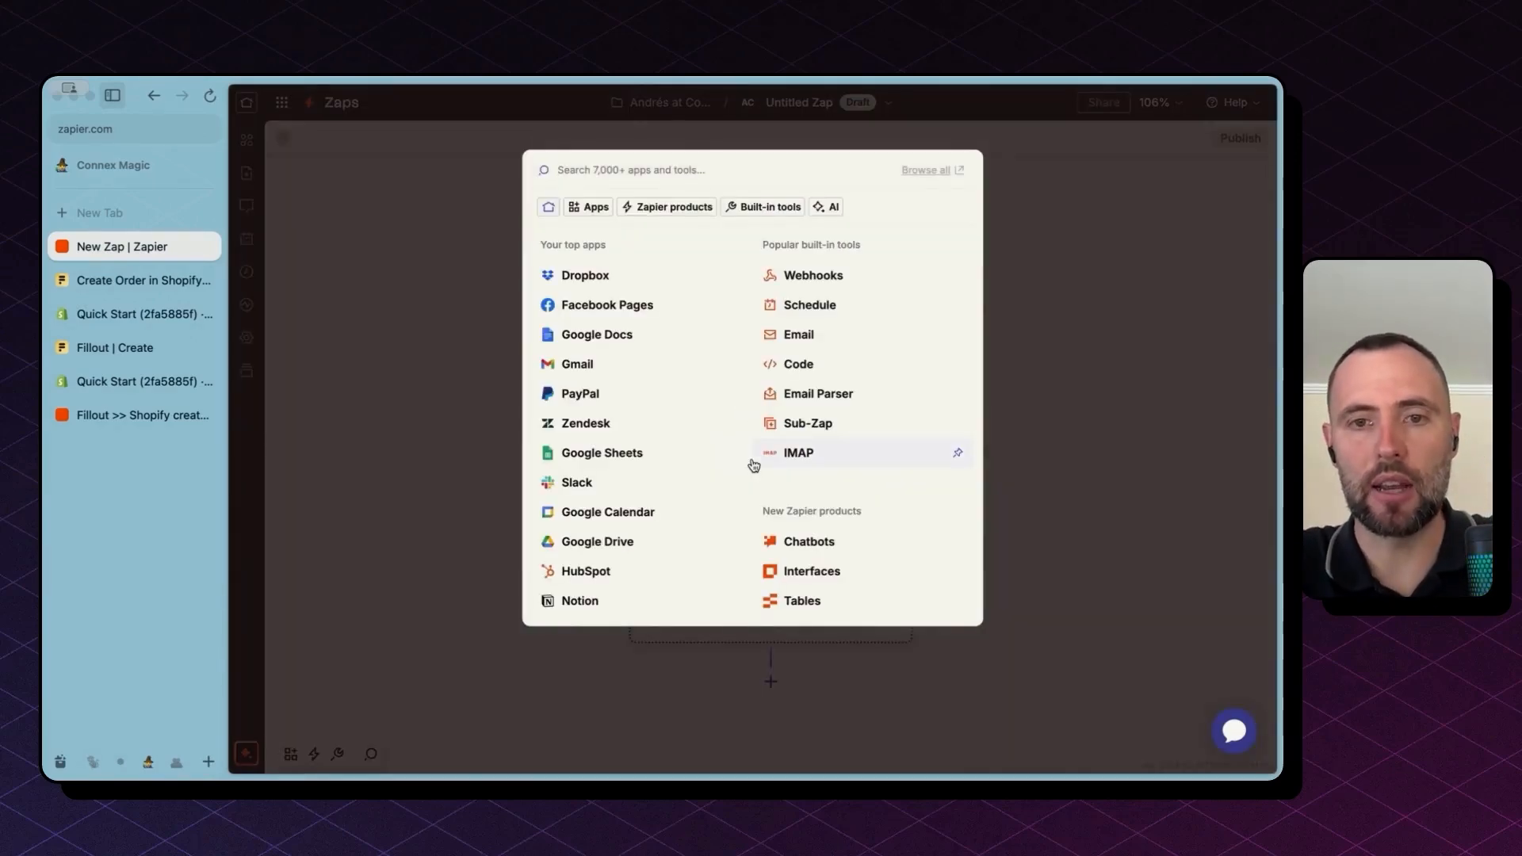
{"action": "left_click", "coordinate": [516, 517]}
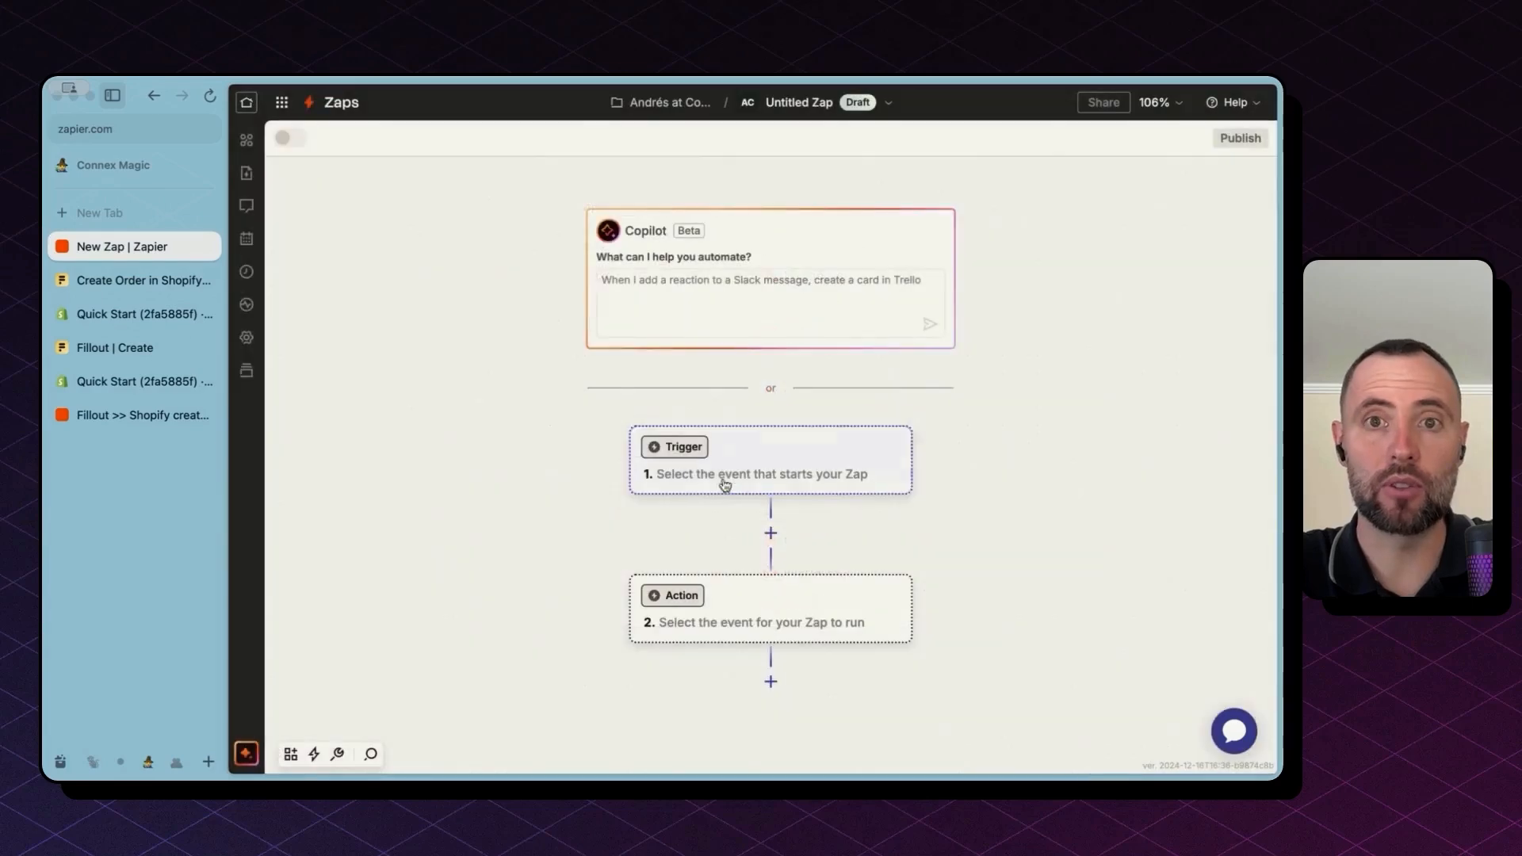
{"action": "left_click", "coordinate": [740, 476]}
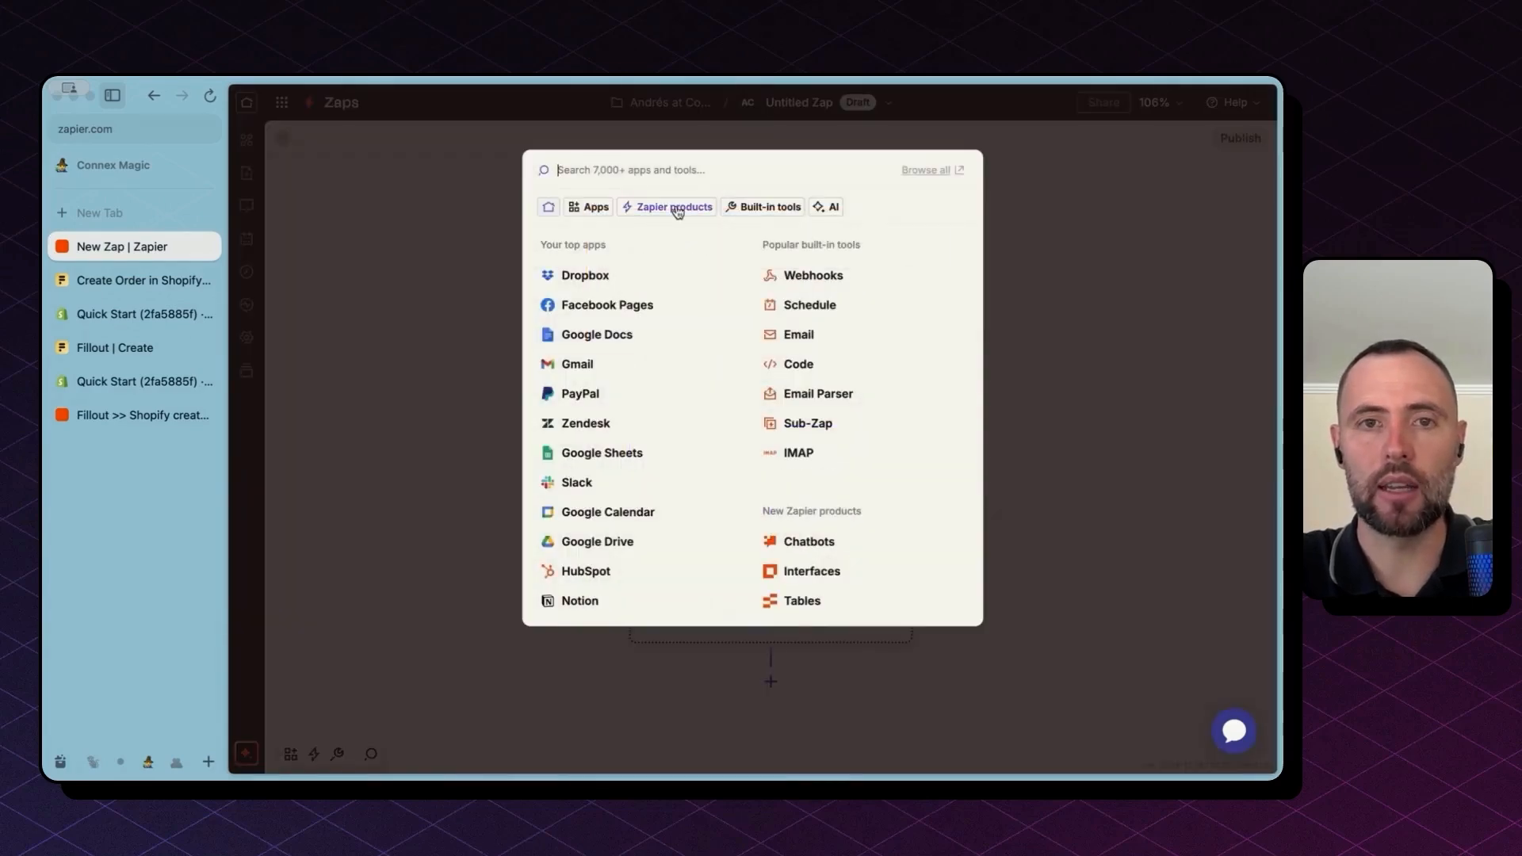
{"action": "type", "text": "fill"}
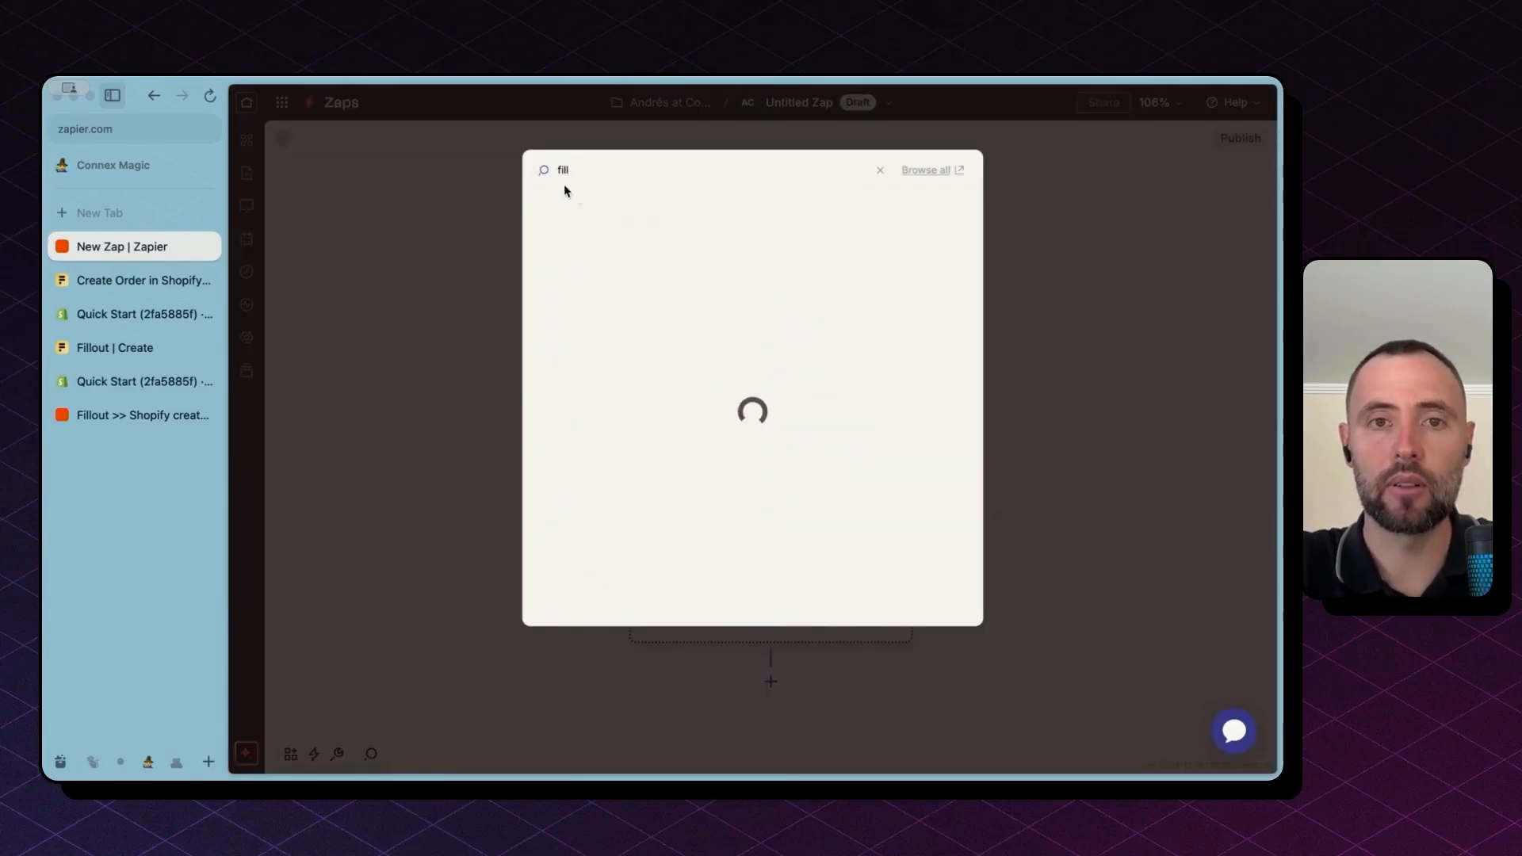
{"action": "left_click", "coordinate": [591, 211]}
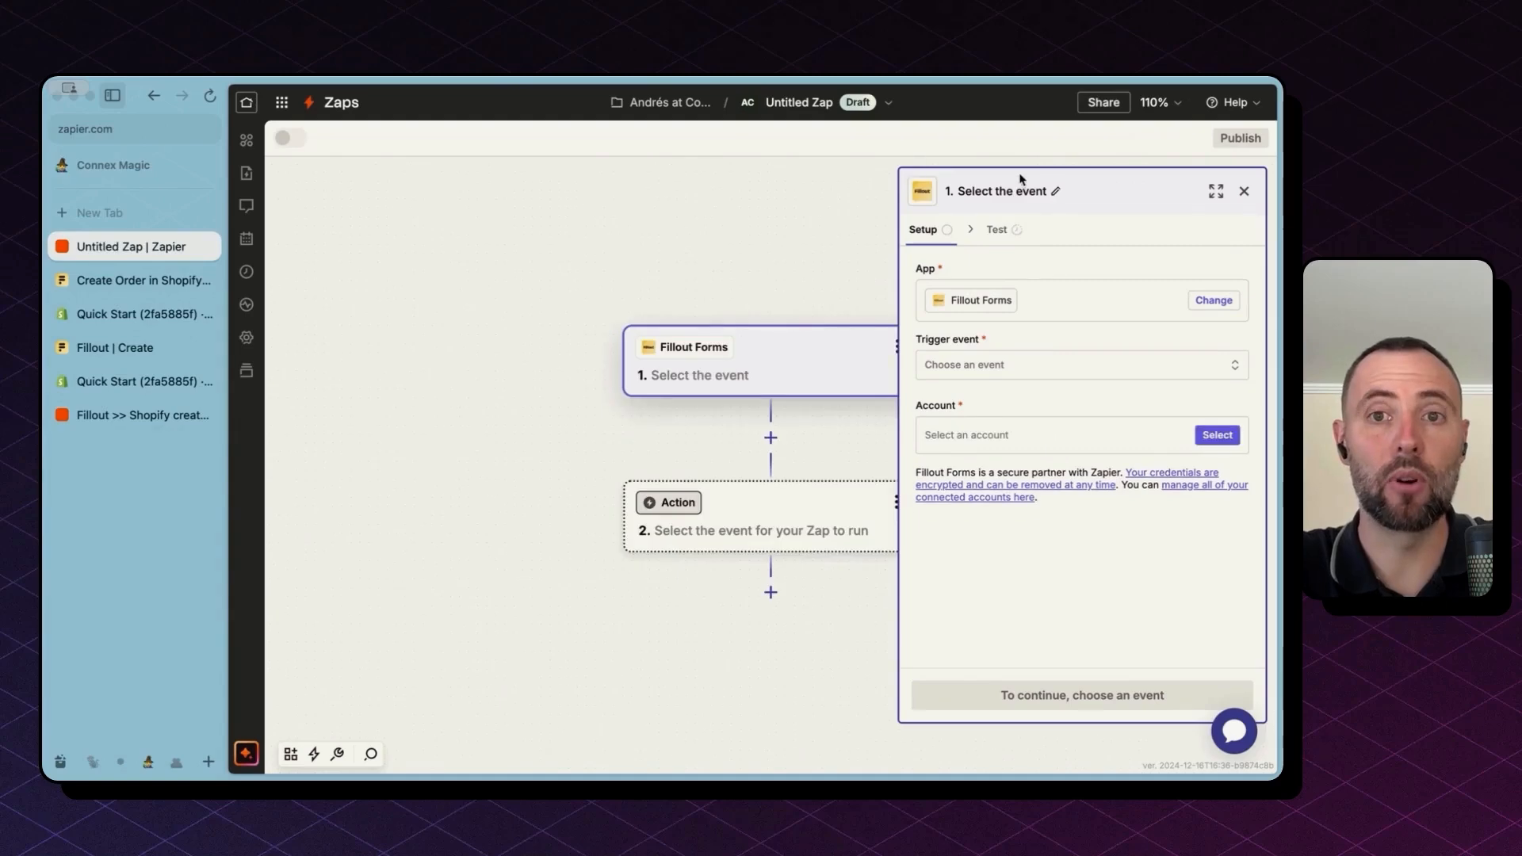
Step: Set Shopify as the action app with the Create Order event
{"action": "left_click", "coordinate": [754, 531]}
{"action": "type", "text": "shop"}
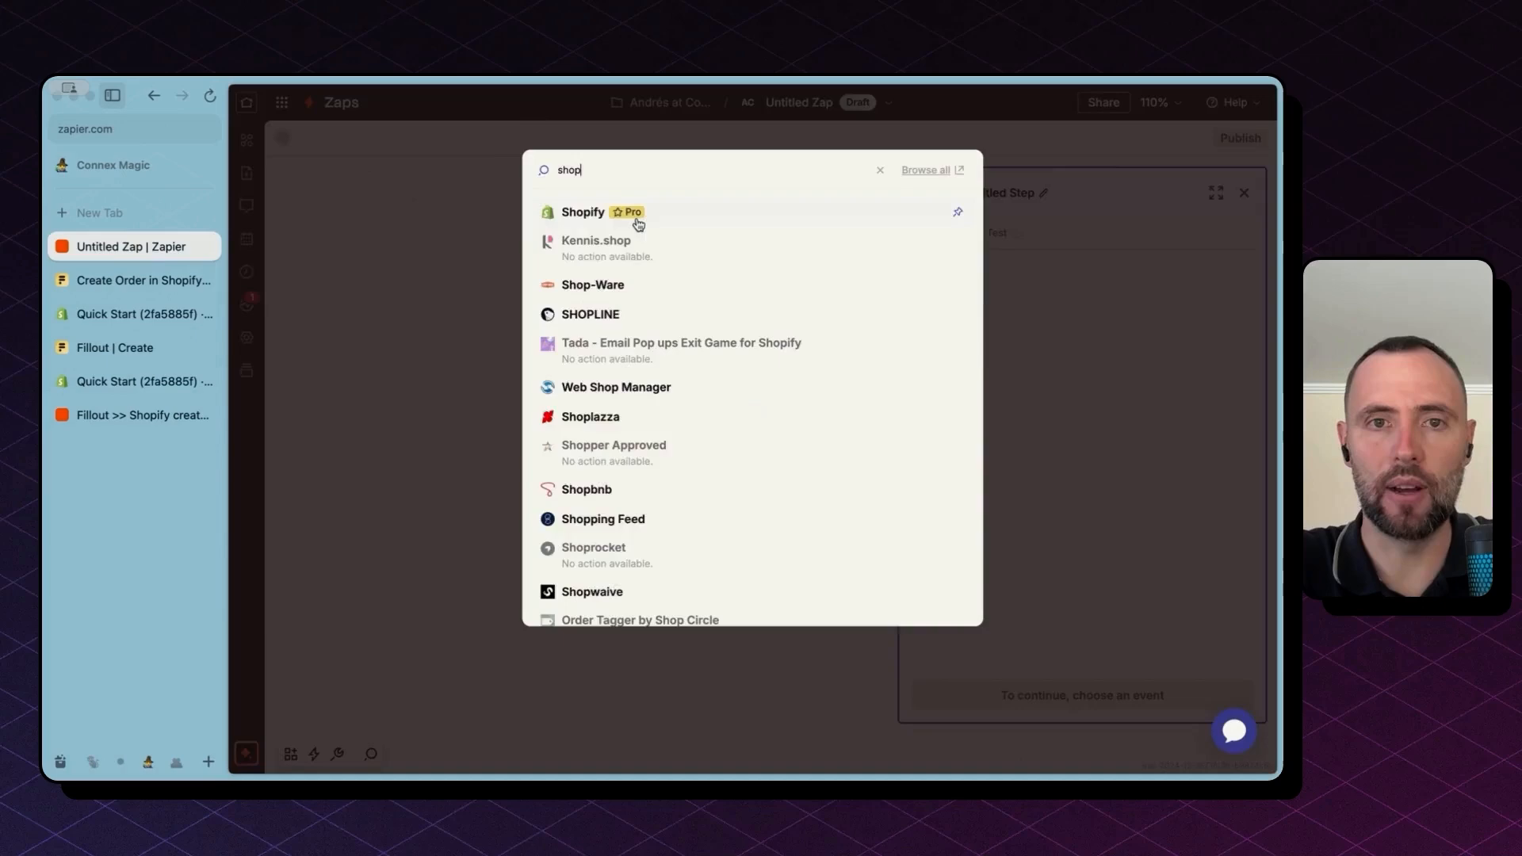
{"action": "left_click", "coordinate": [634, 219]}
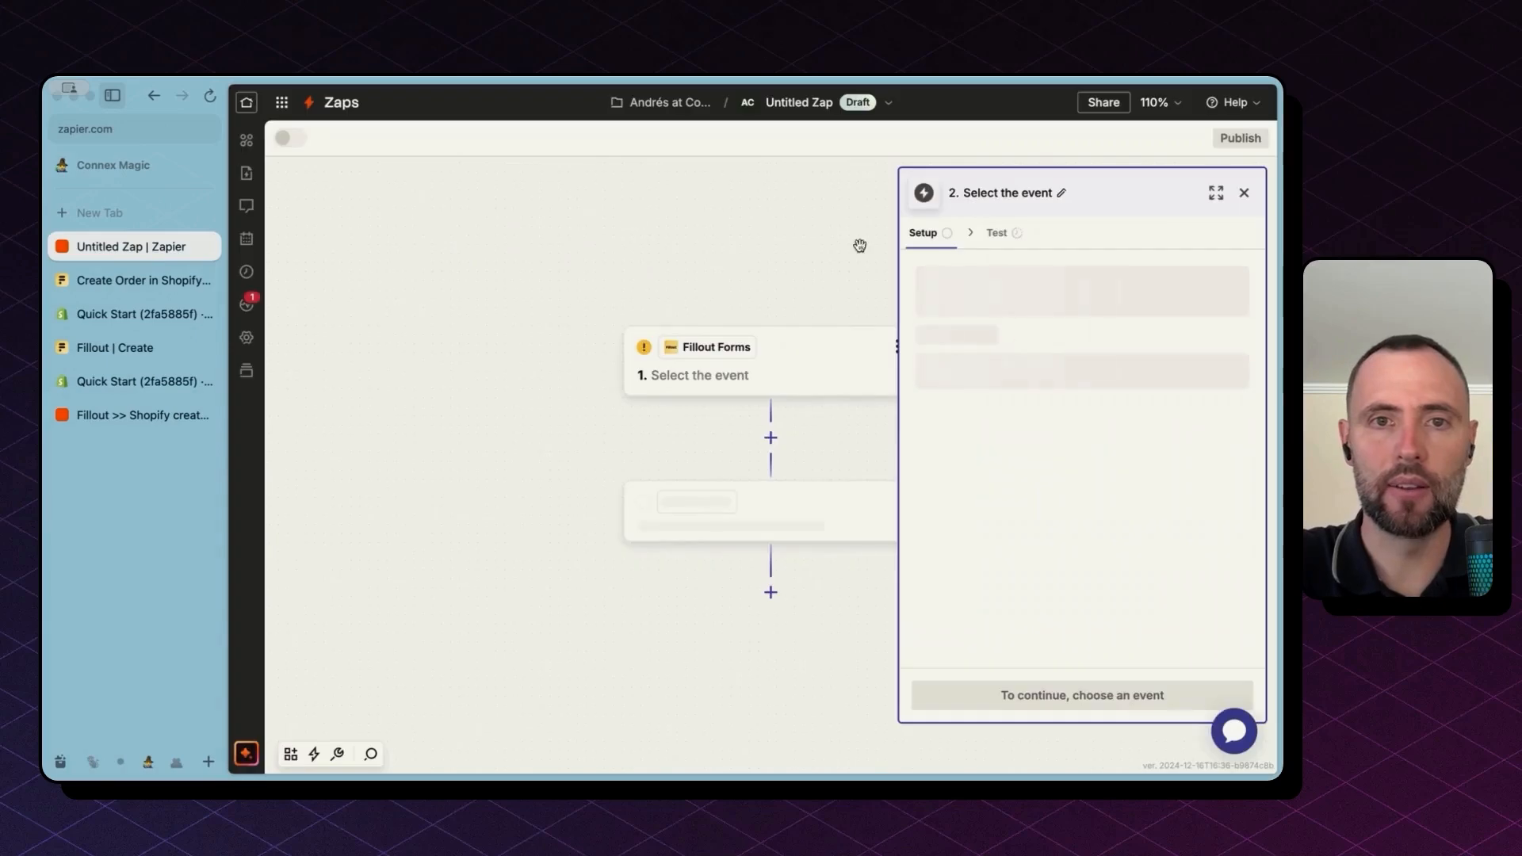
{"action": "left_click", "coordinate": [1030, 368]}
{"action": "type", "text": "create"}
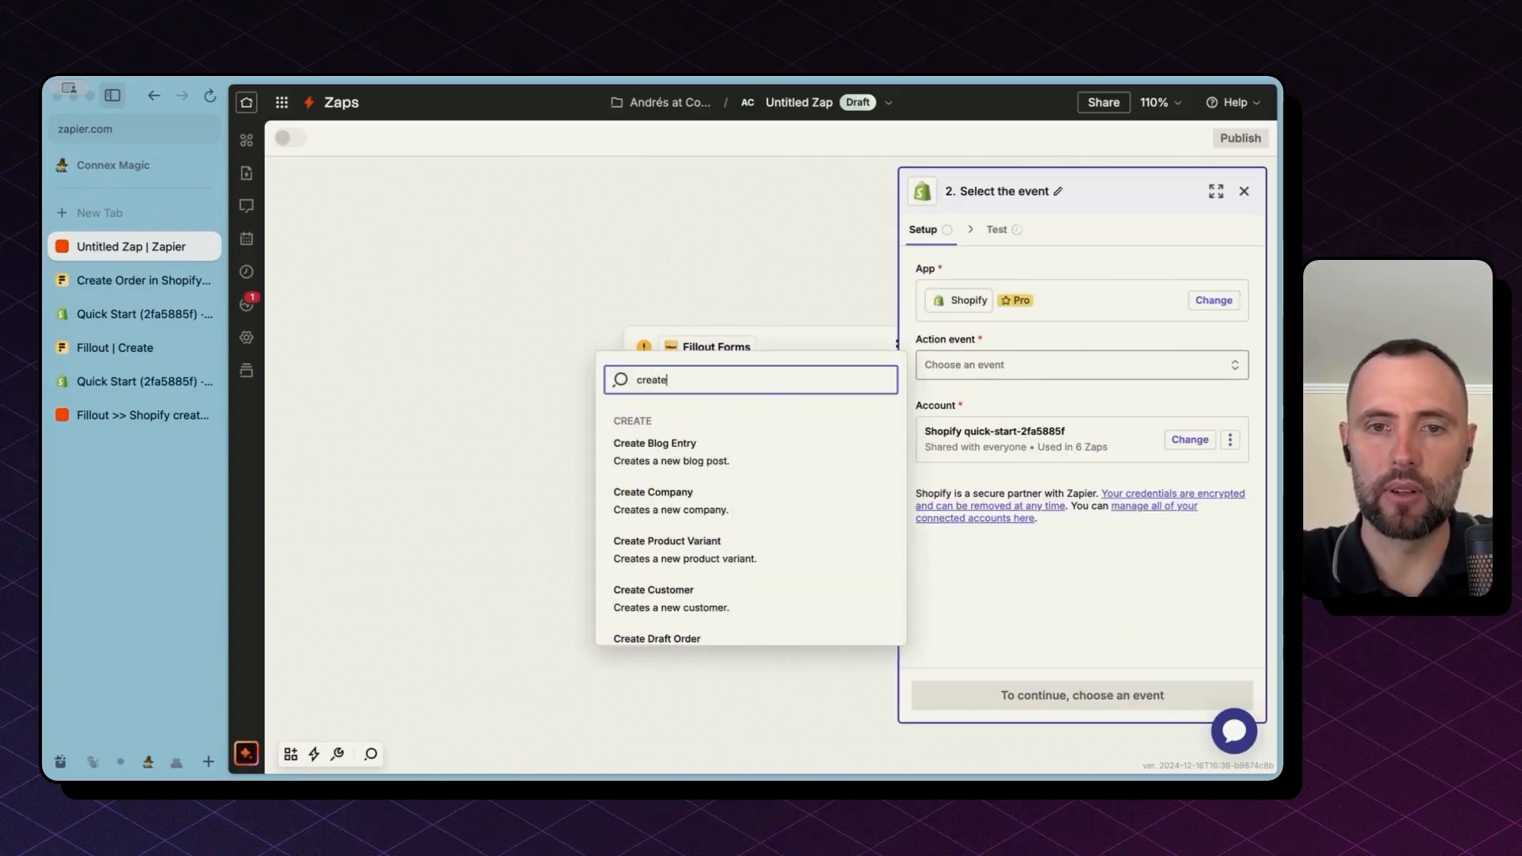
{"action": "scroll", "coordinate": [834, 577], "scroll_direction": "down", "scroll_amount": 5}
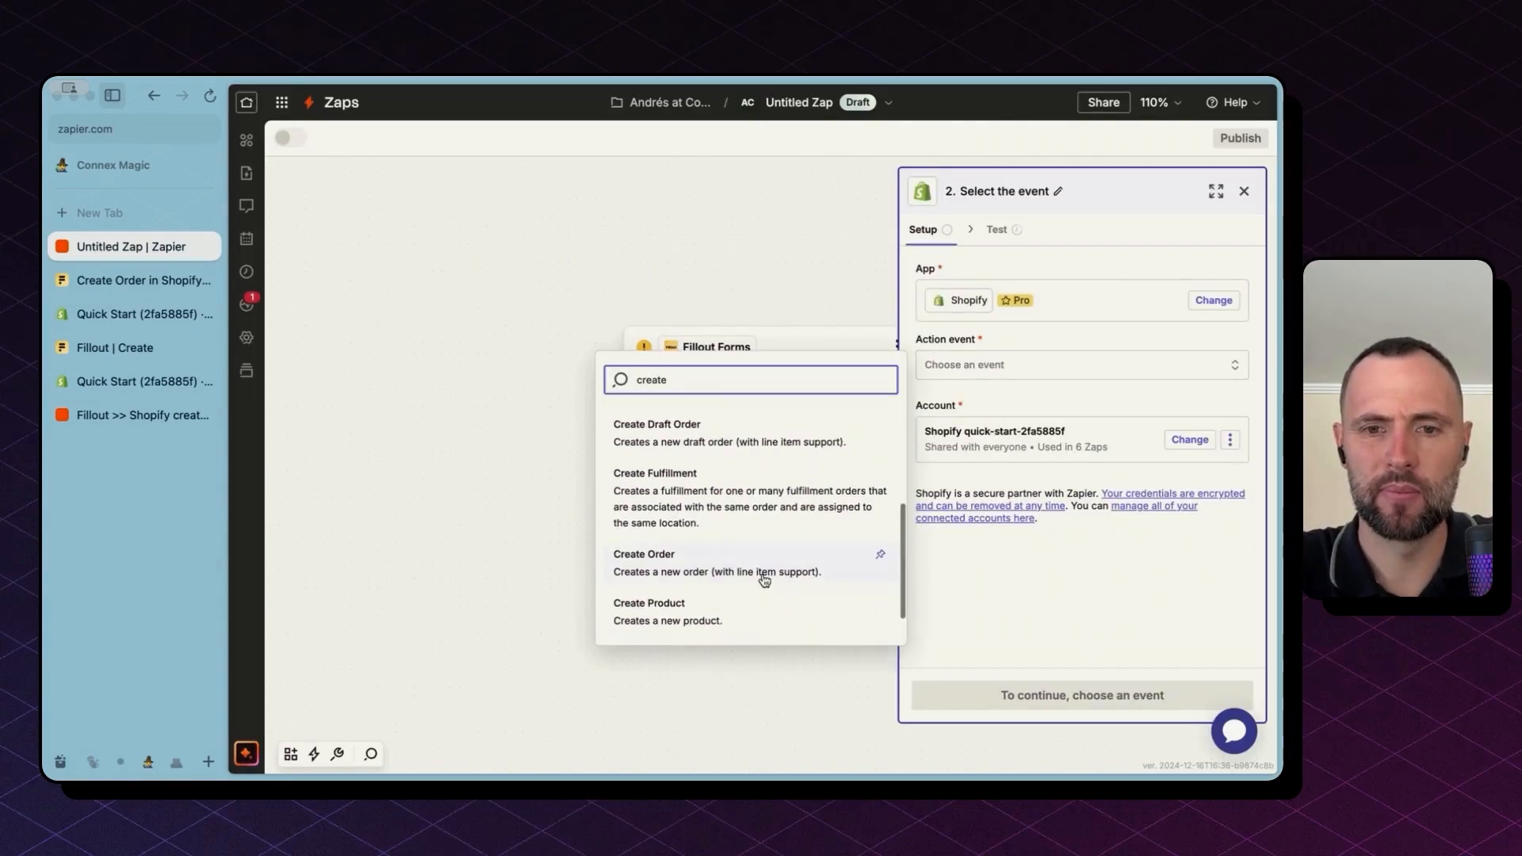
{"action": "left_click", "coordinate": [763, 570]}
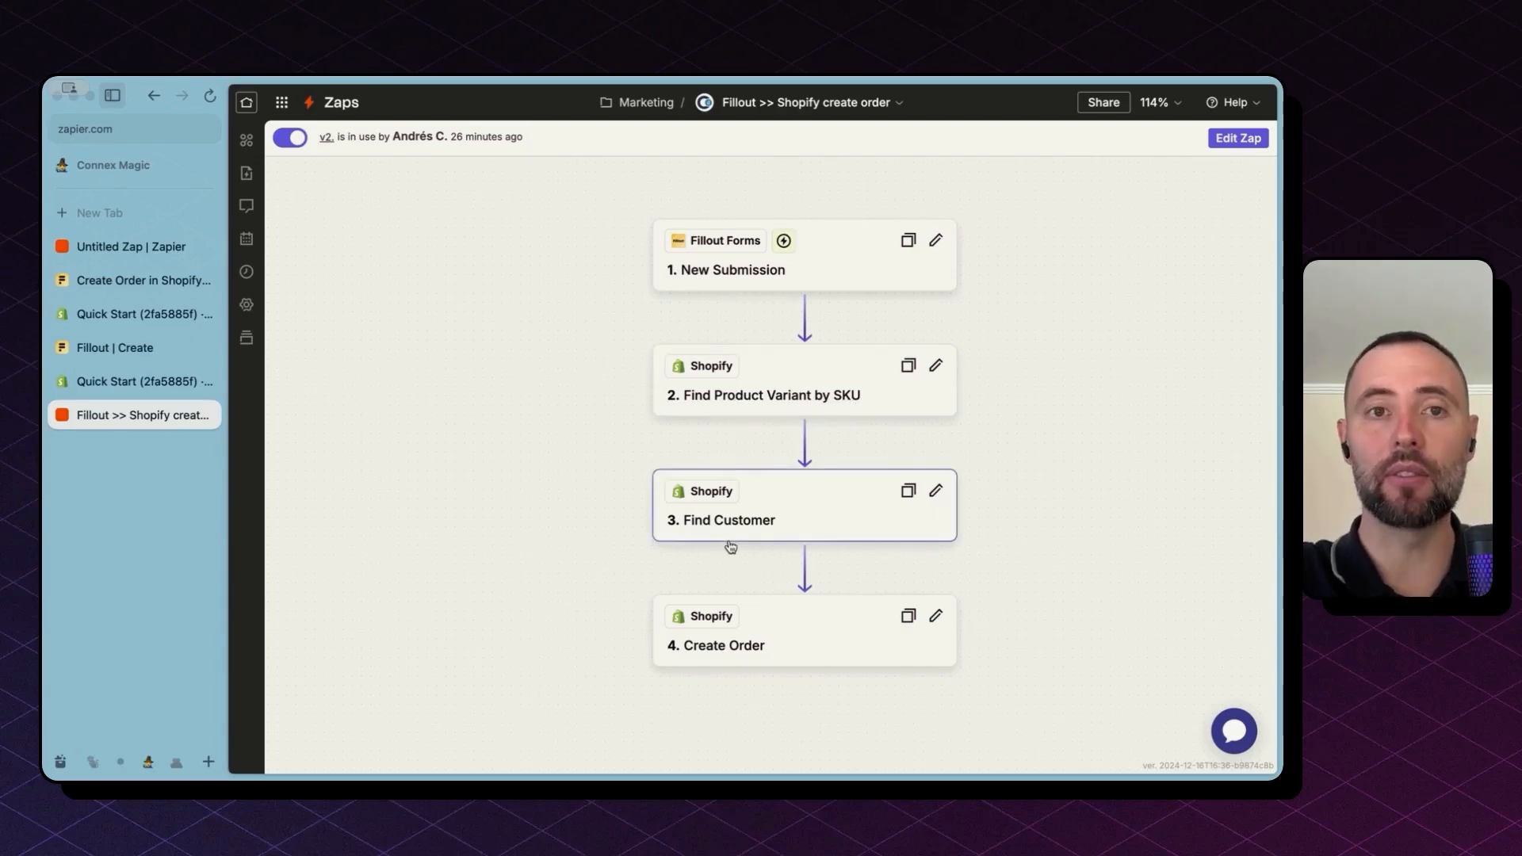
Step: Edit the published Zap as a draft and review the New Submission trigger's event
{"action": "left_click", "coordinate": [1241, 139]}
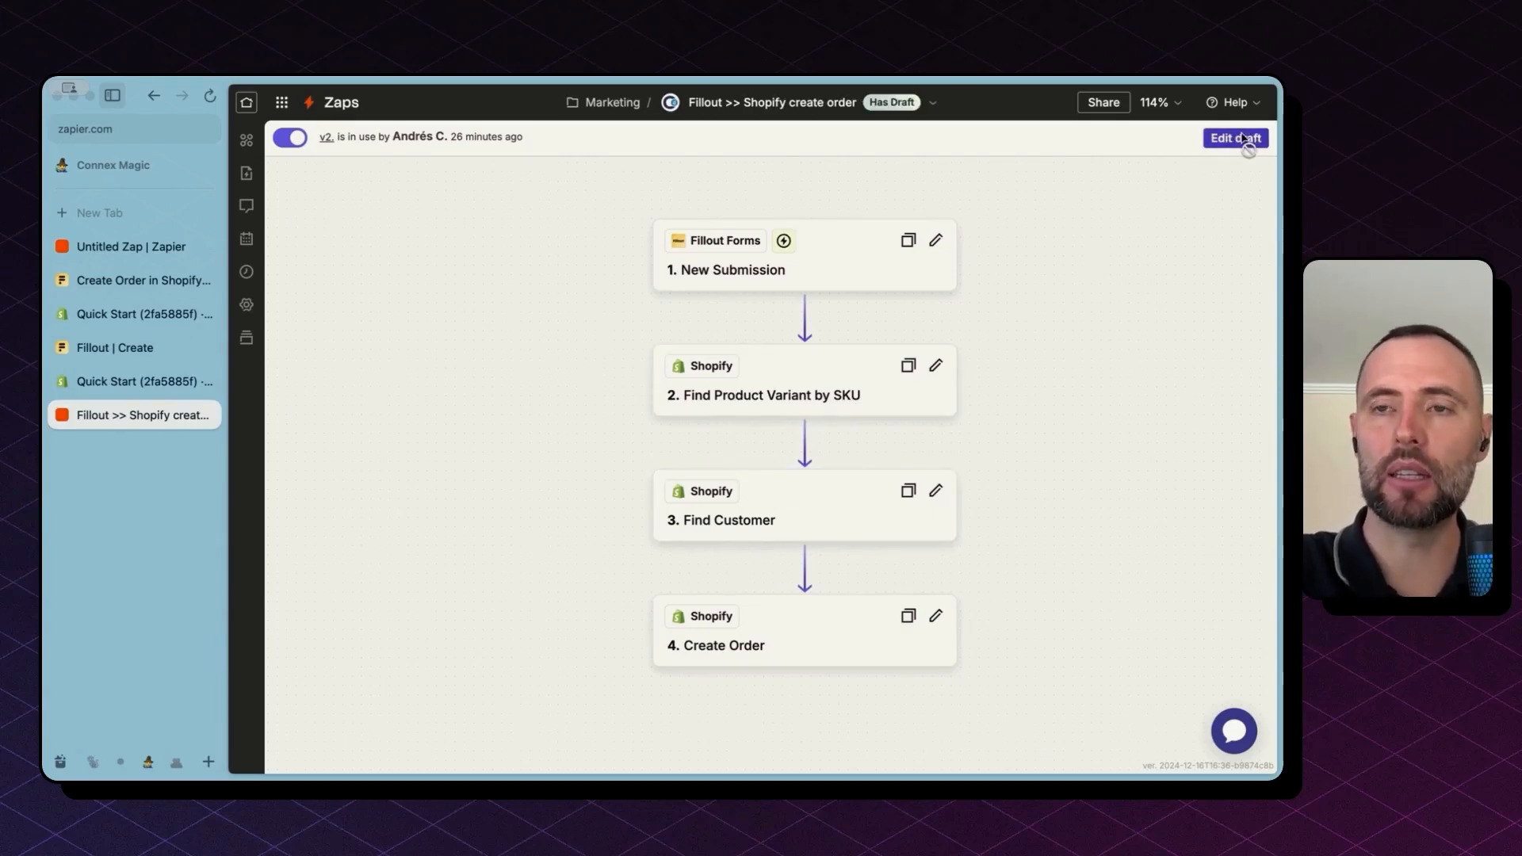
{"action": "left_click", "coordinate": [714, 256]}
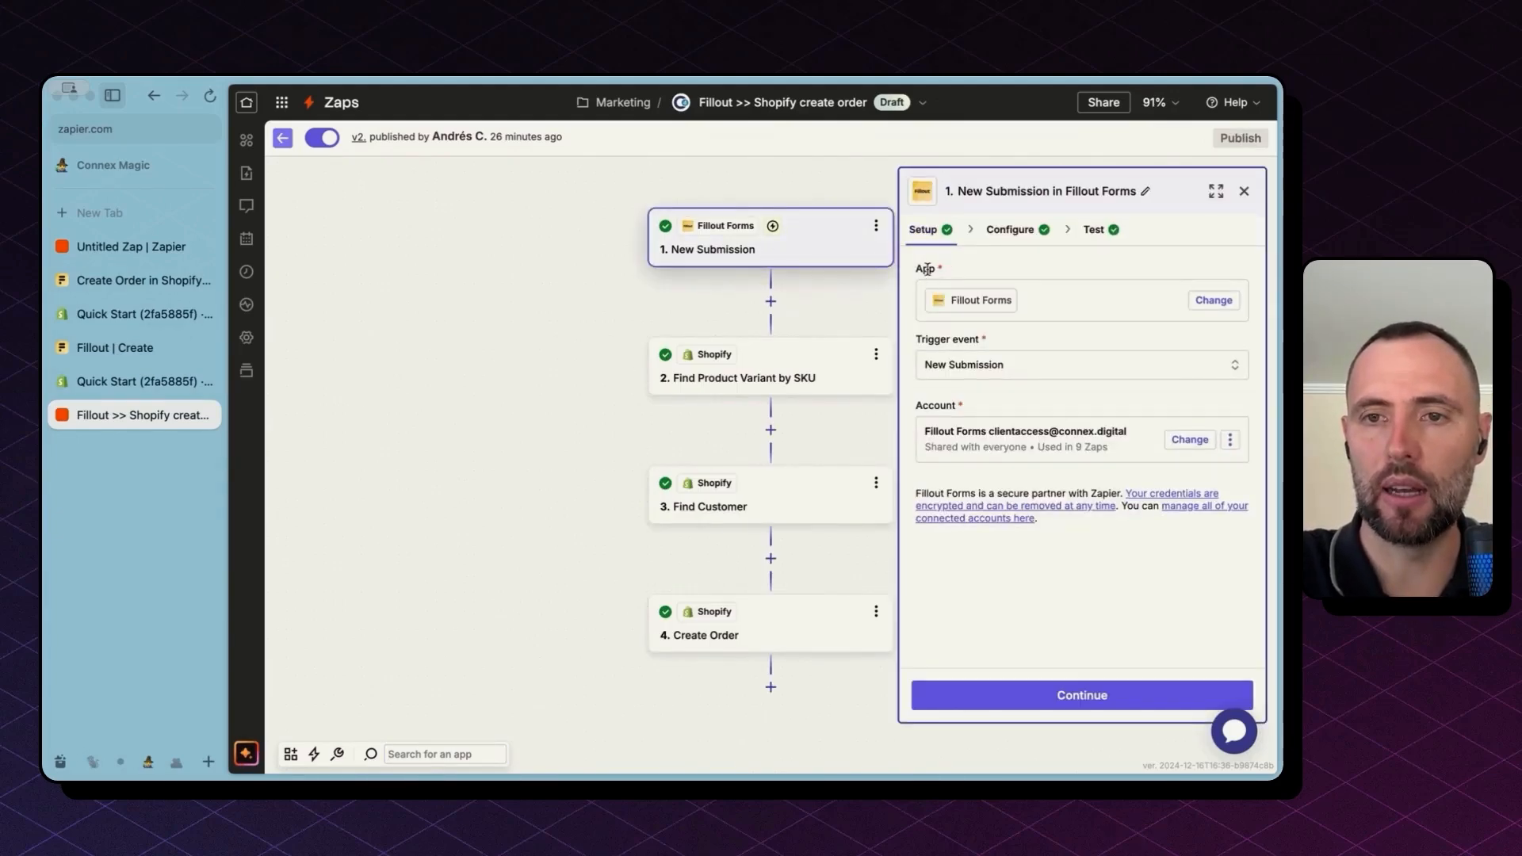
{"action": "left_click", "coordinate": [975, 367]}
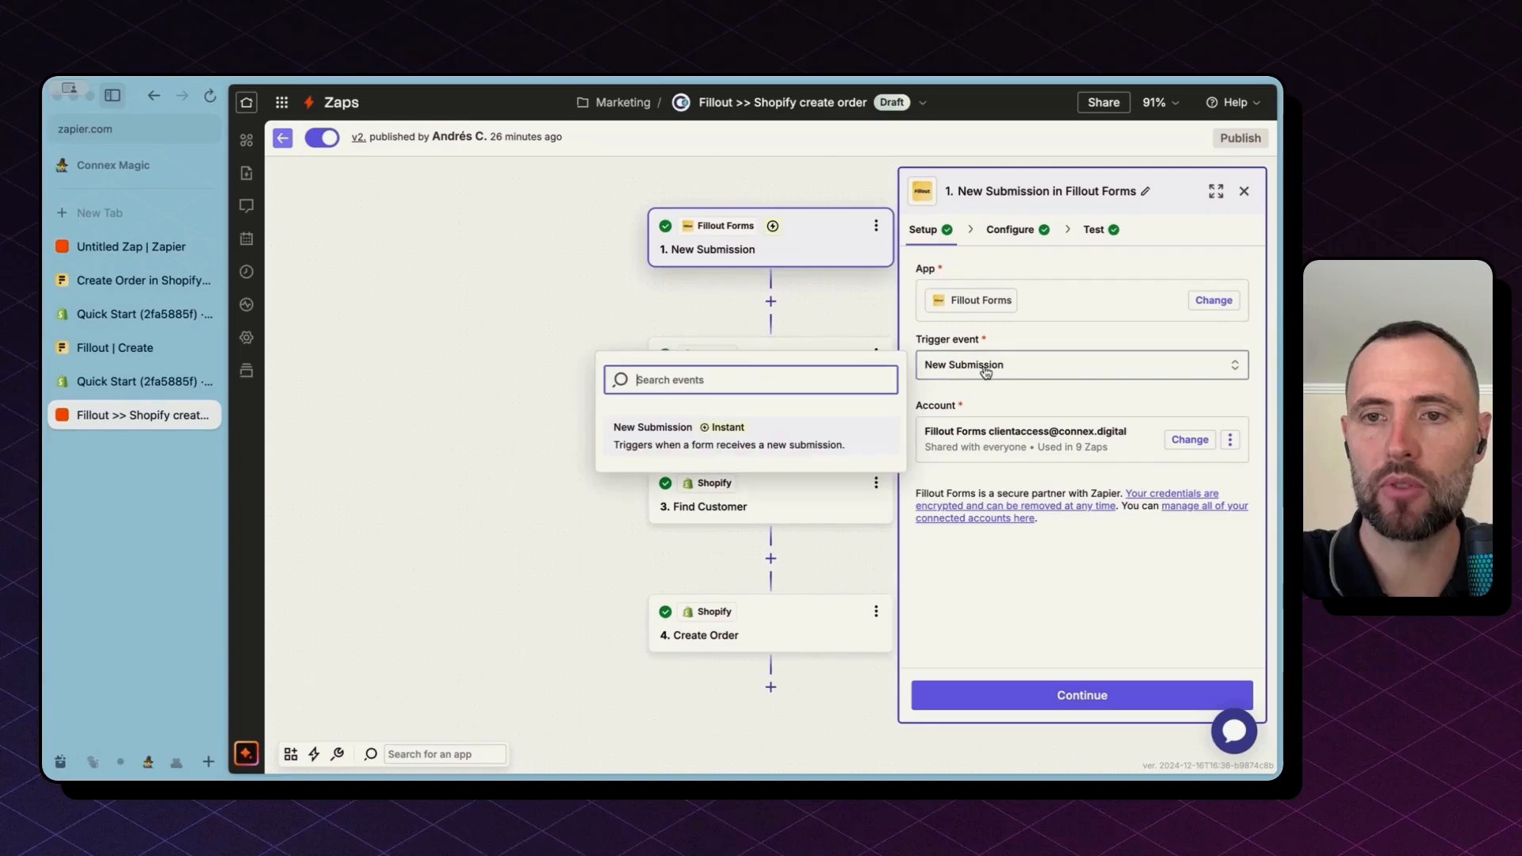
{"action": "left_click", "coordinate": [982, 410]}
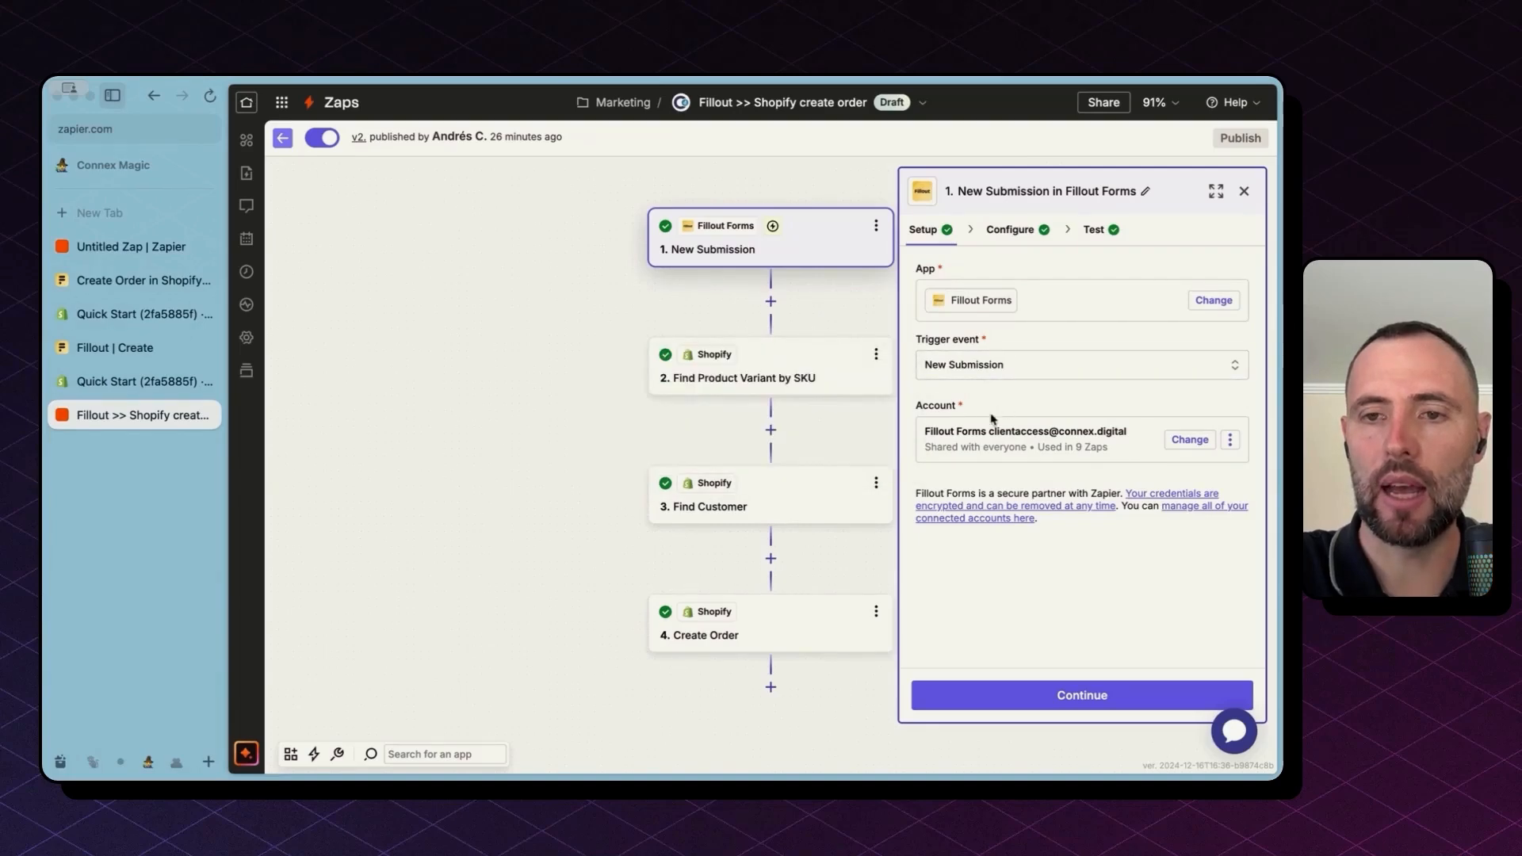
{"action": "left_click", "coordinate": [1002, 695]}
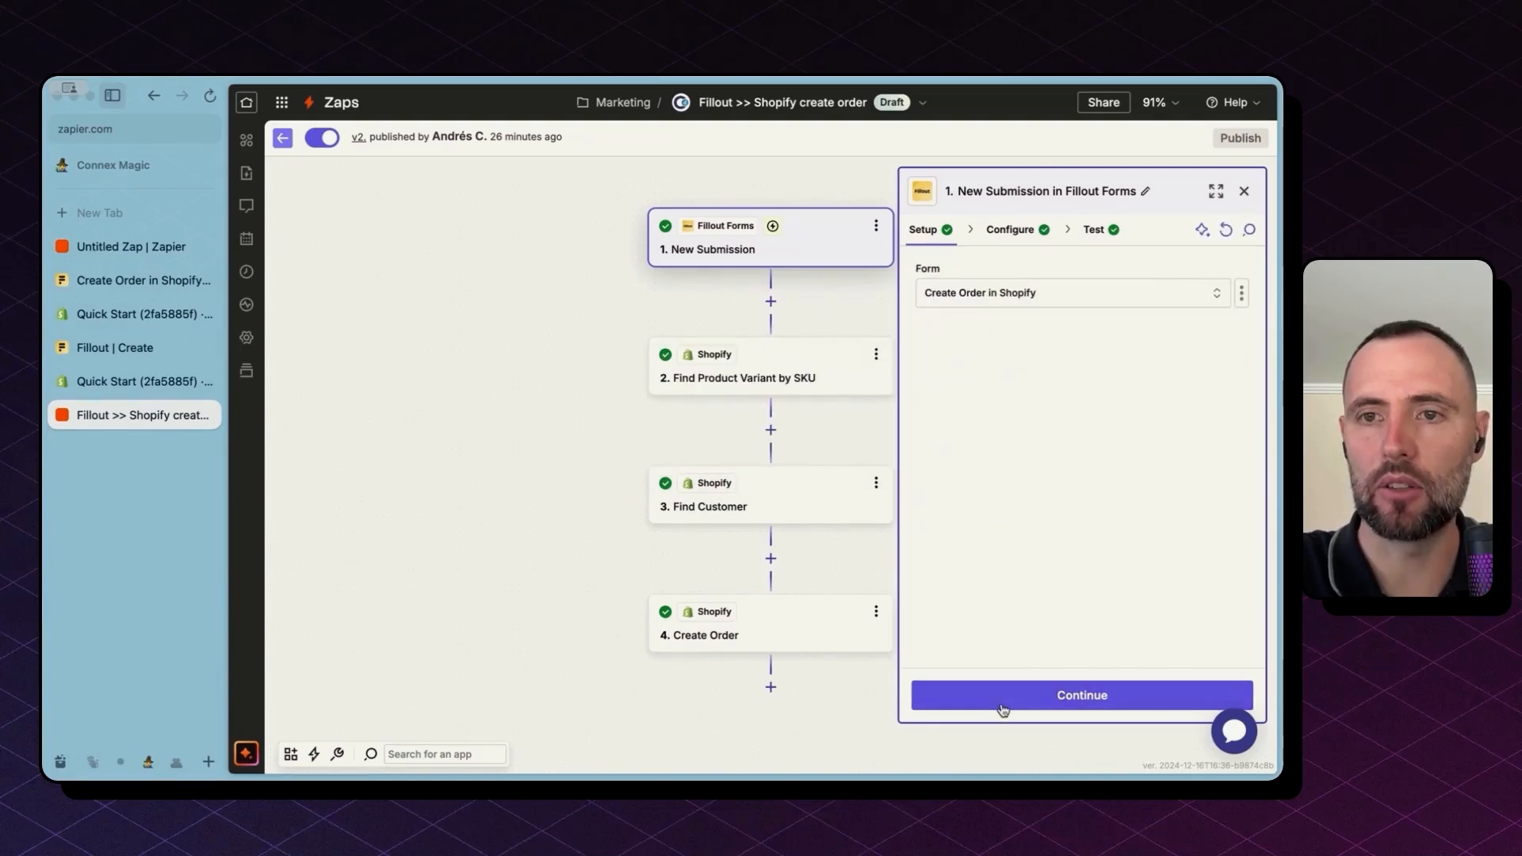
Step: Test the Fillout trigger using Submission A as the test record
{"action": "left_click", "coordinate": [976, 301]}
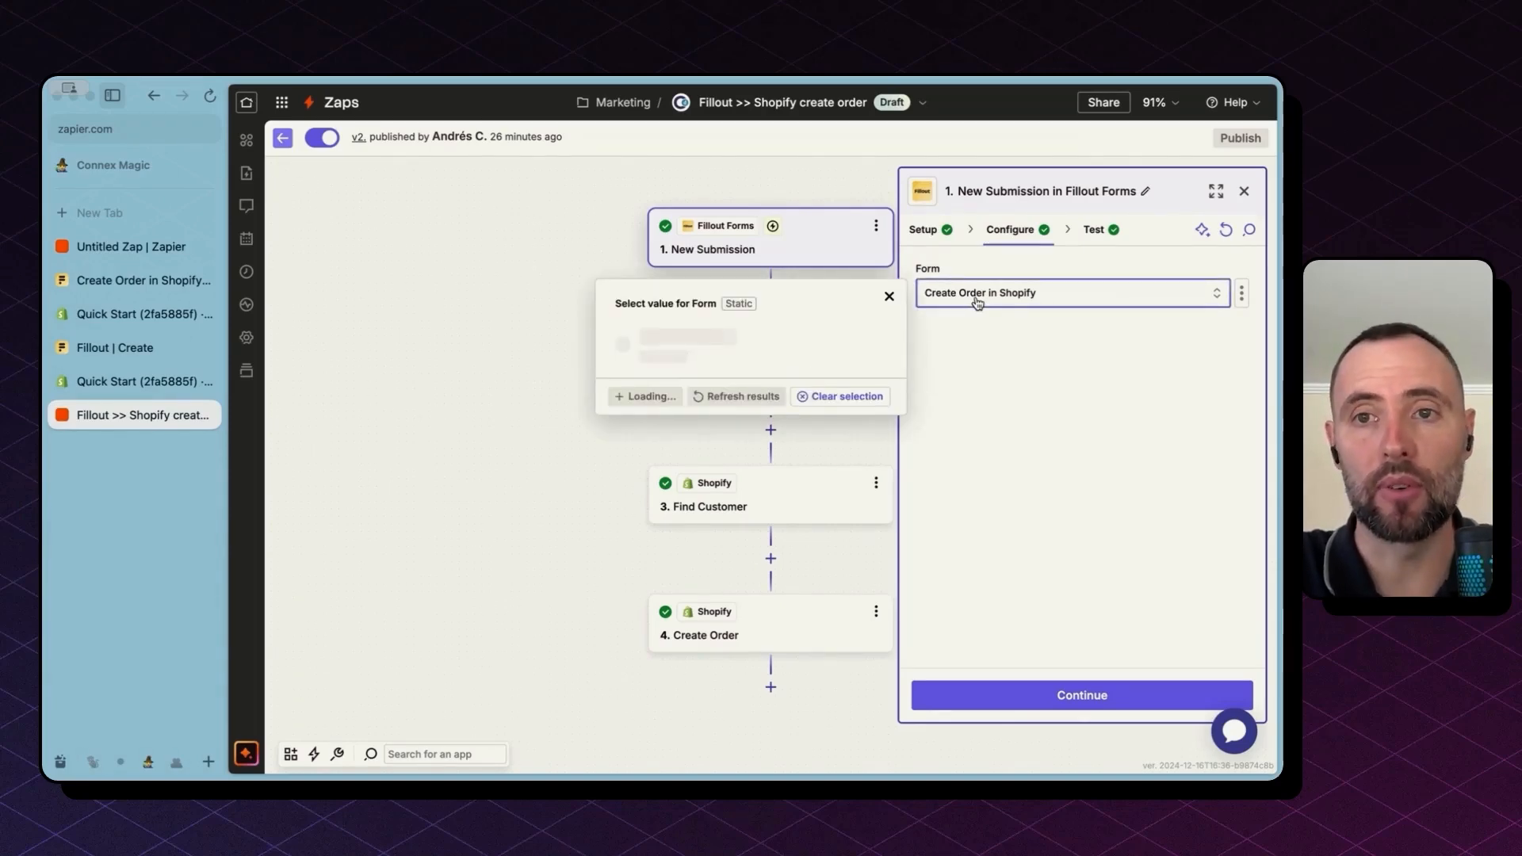
{"action": "left_click", "coordinate": [1094, 230]}
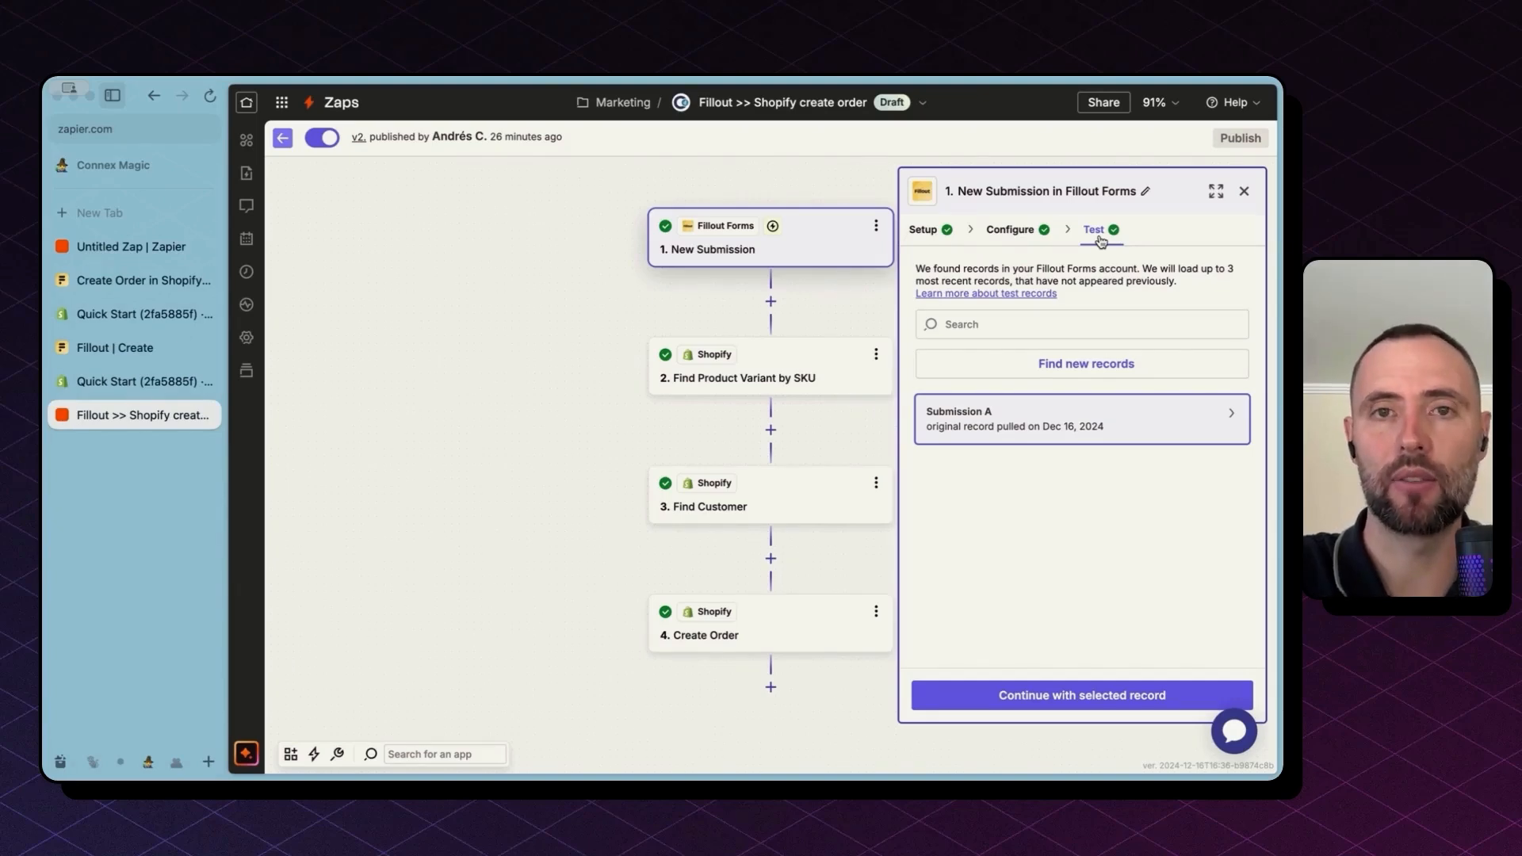
{"action": "mouse_move", "coordinate": [1048, 420]}
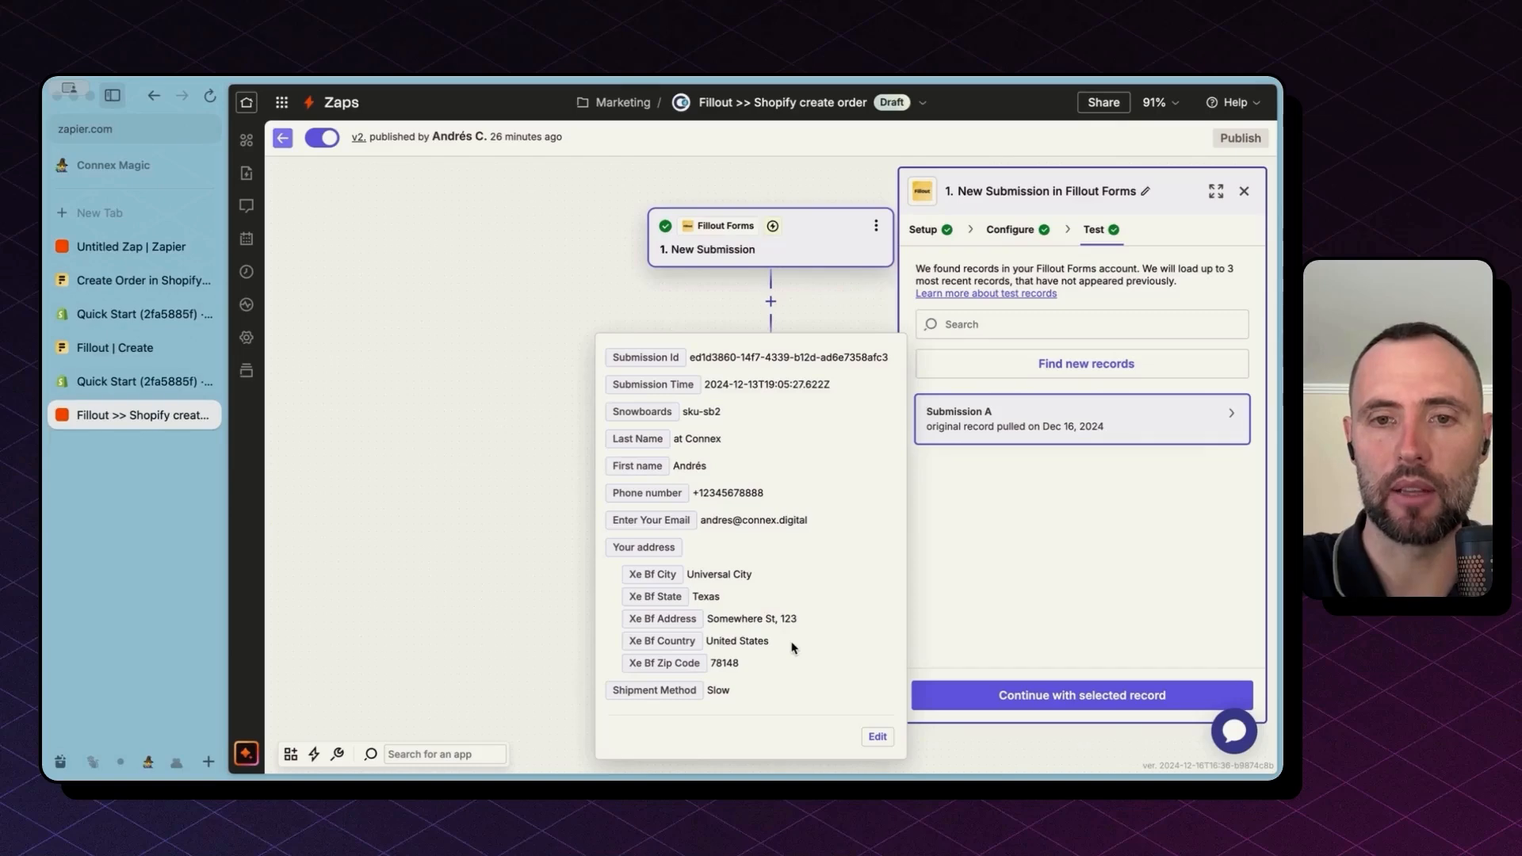
{"action": "left_click", "coordinate": [1012, 697]}
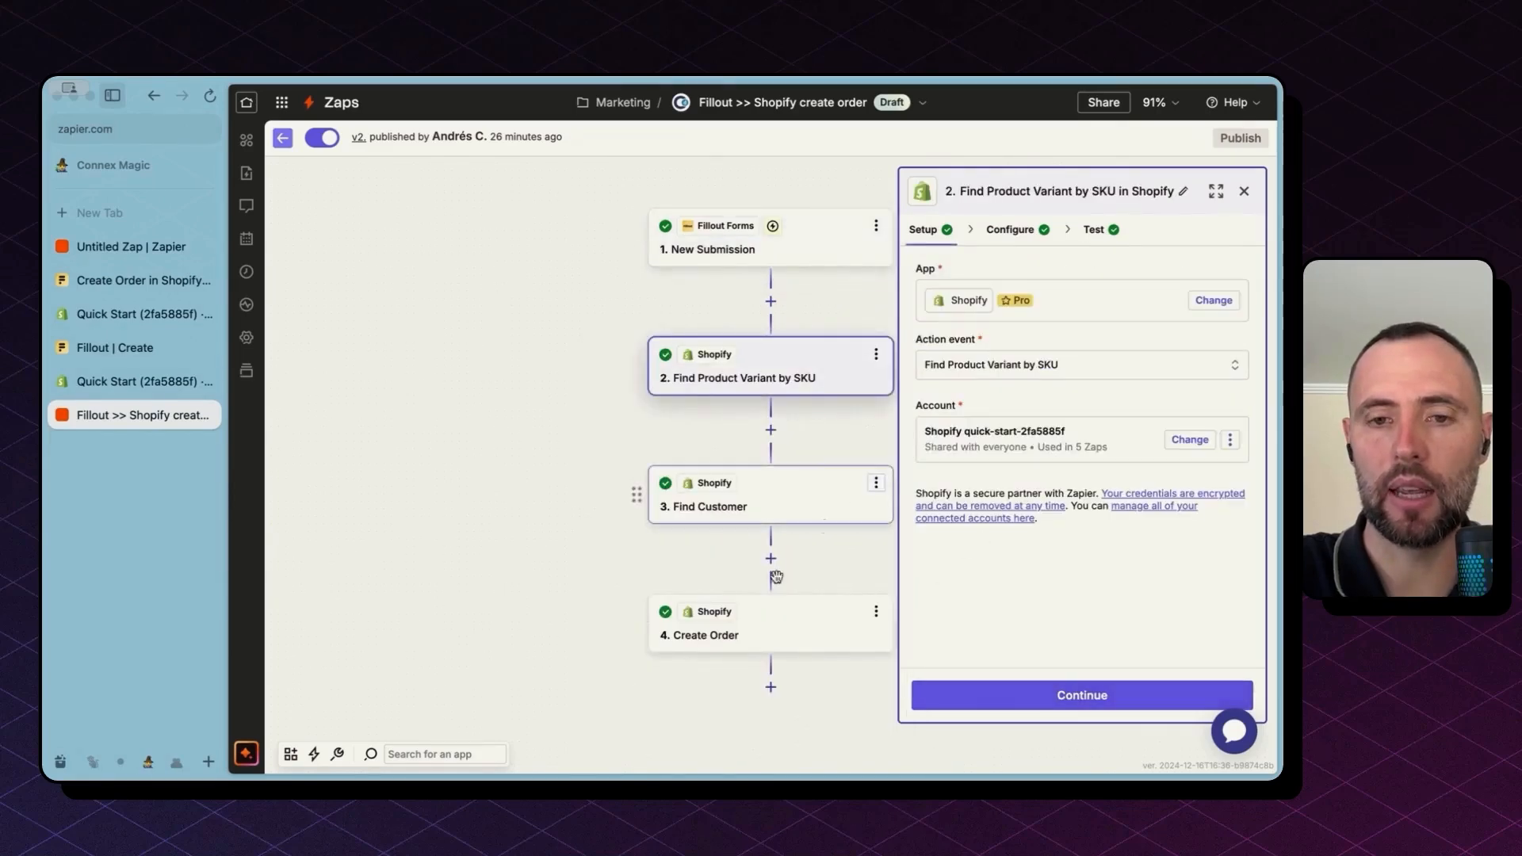
Step: Show the 4. Create Order step's Email, Line items and Product Variant mappings
{"action": "left_click", "coordinate": [751, 614]}
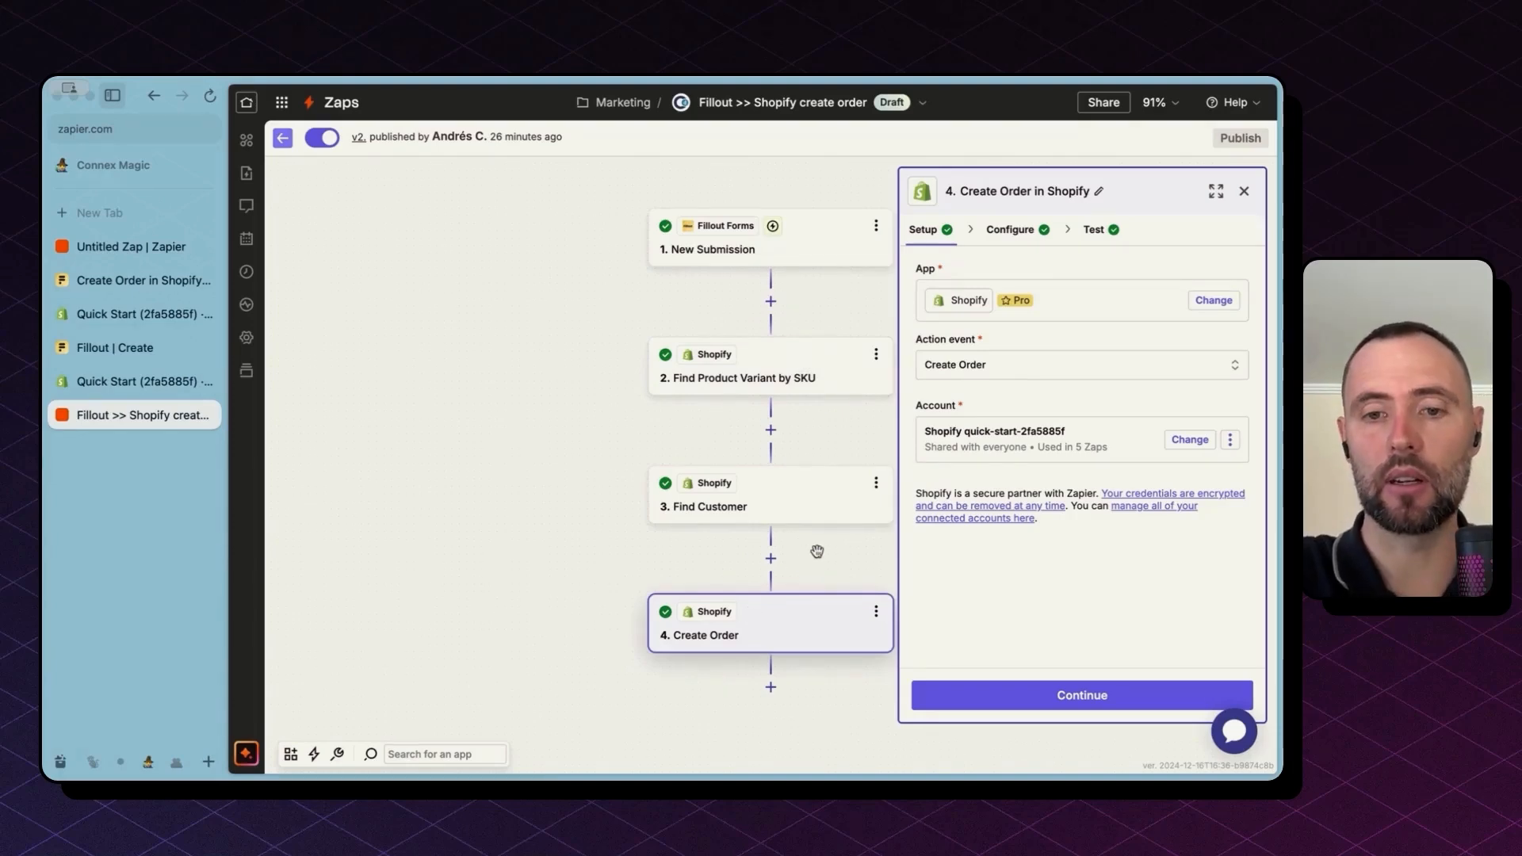
{"action": "left_click_drag", "start_coordinate": [816, 546], "coordinate": [784, 546]}
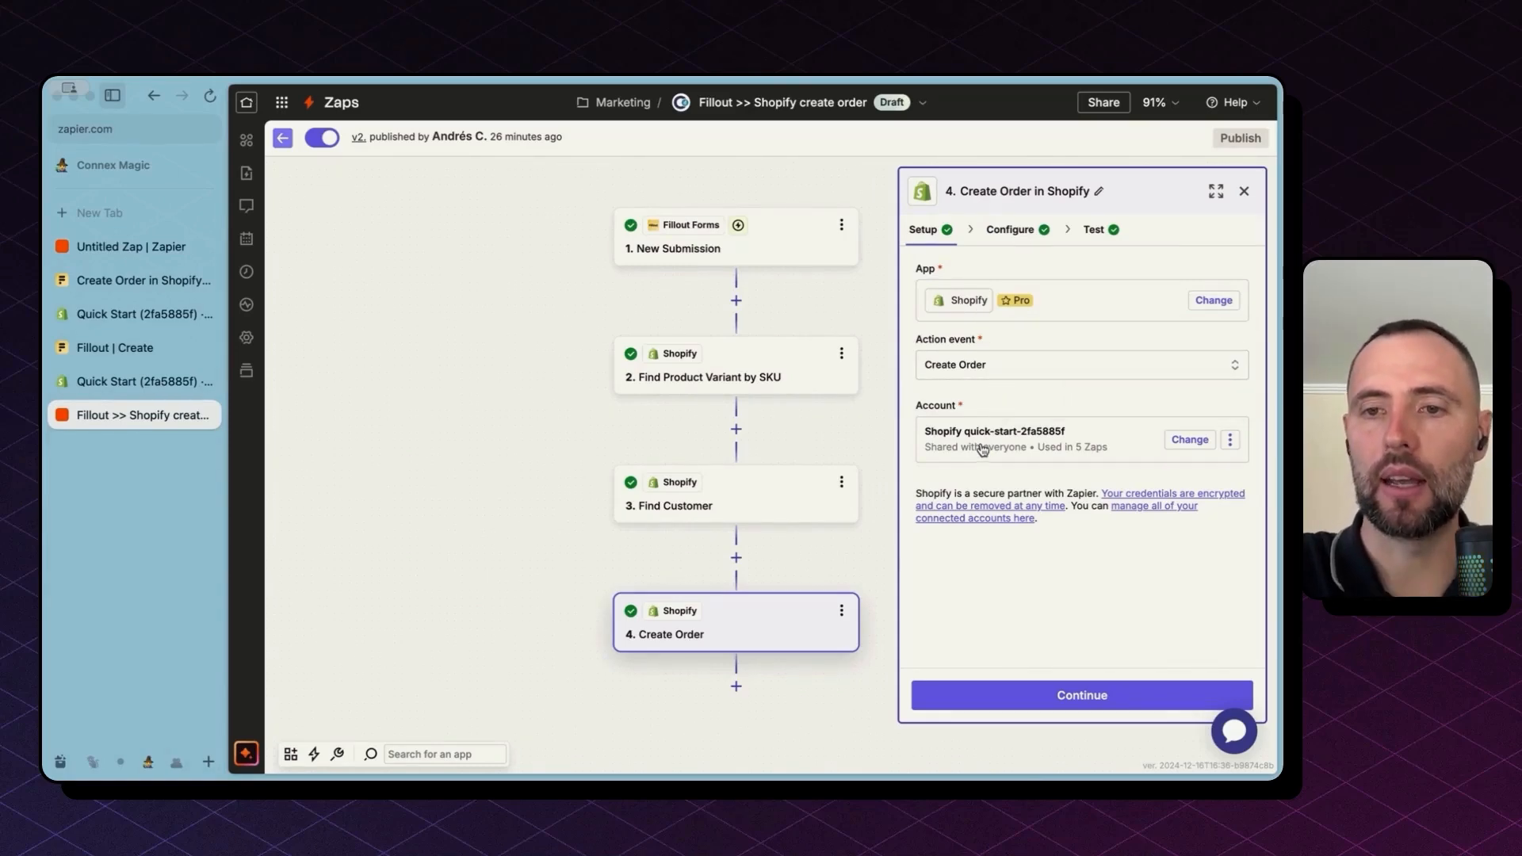
{"action": "left_click", "coordinate": [993, 691]}
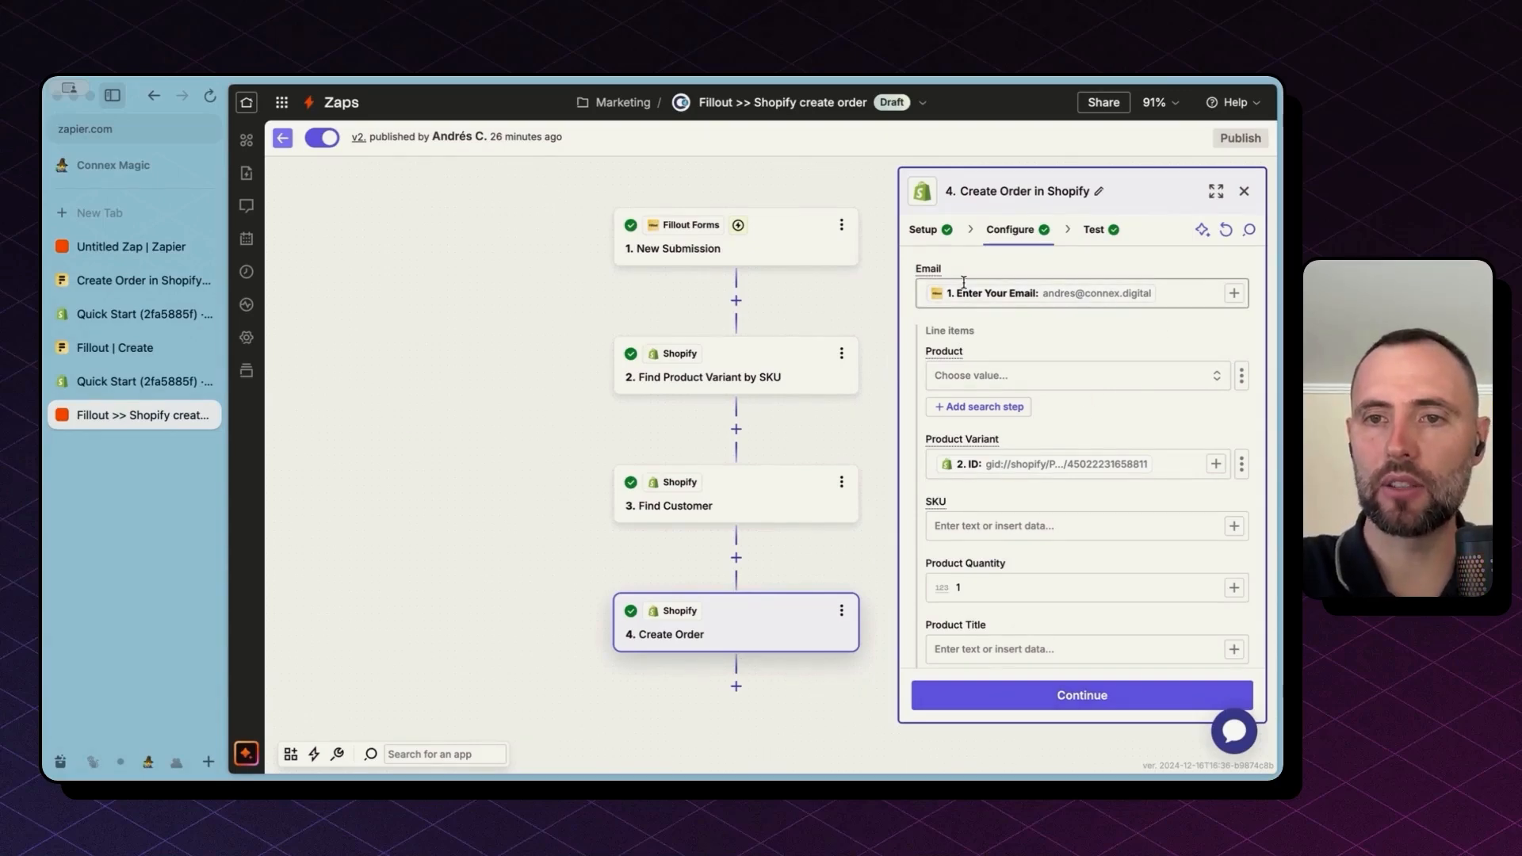
Step: Scroll past Create Order's discount, VIP Order tag and shipping mappings to Shipping Address - Company
{"action": "scroll", "coordinate": [1159, 358], "scroll_direction": "down", "scroll_amount": 3}
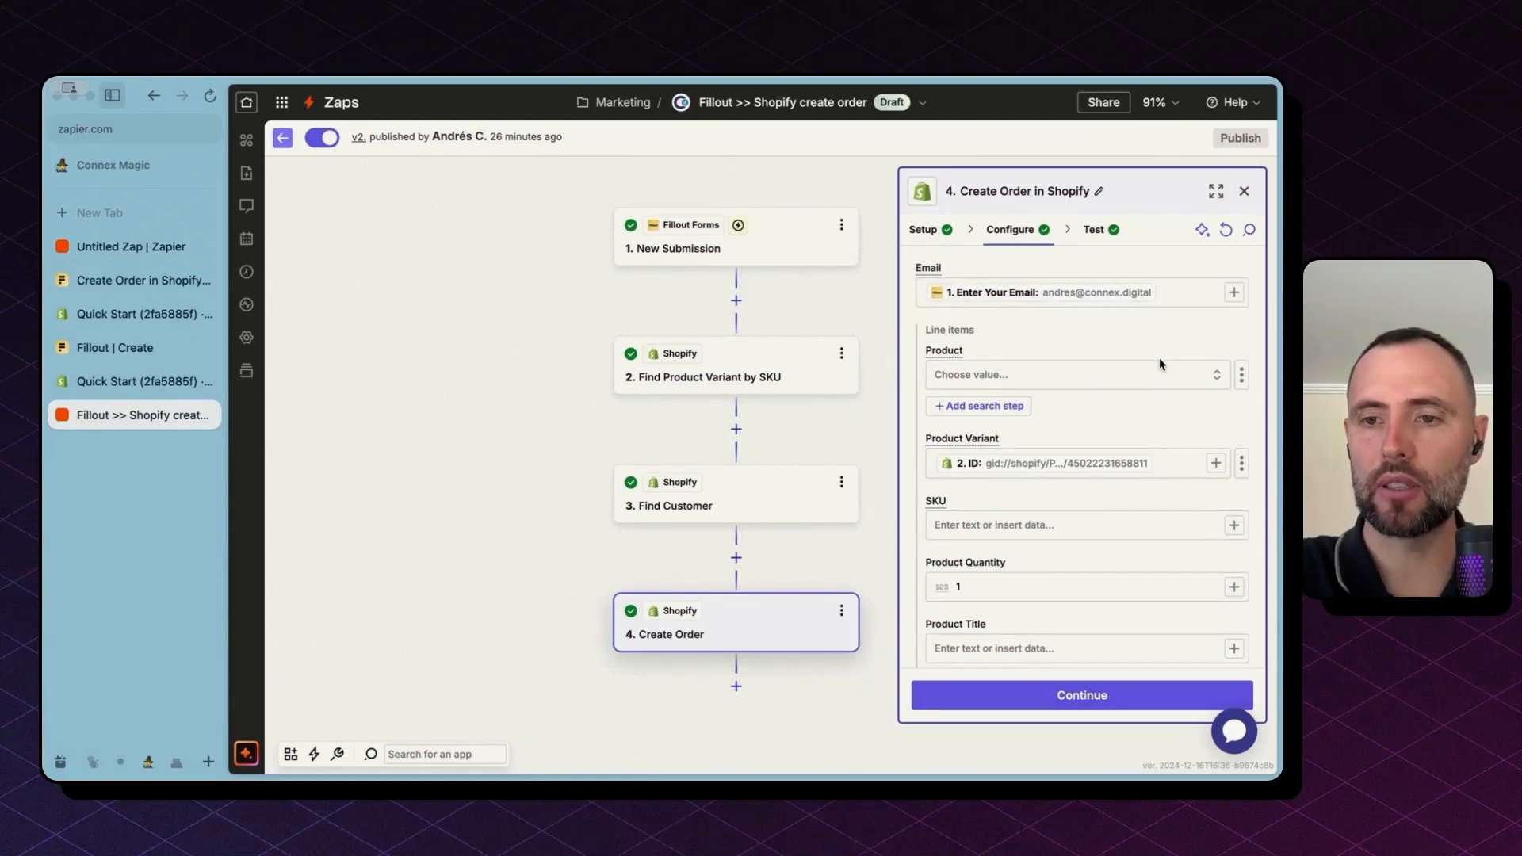
{"action": "scroll", "coordinate": [1125, 380], "scroll_direction": "up", "scroll_amount": 2}
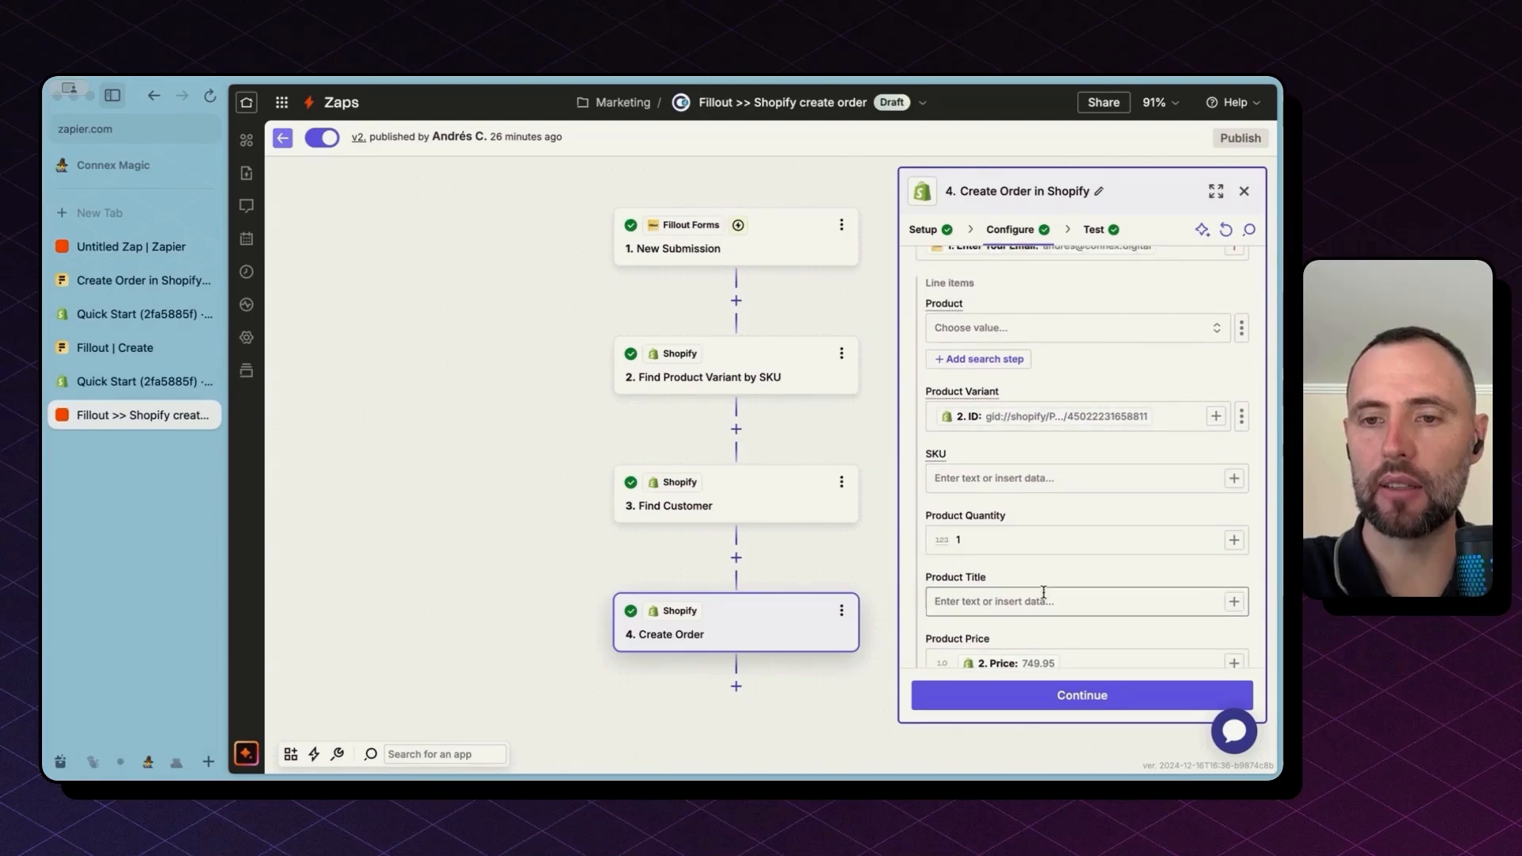
{"action": "scroll", "coordinate": [1043, 596], "scroll_direction": "down", "scroll_amount": 6}
{"action": "scroll", "coordinate": [1043, 596], "scroll_direction": "down", "scroll_amount": 8}
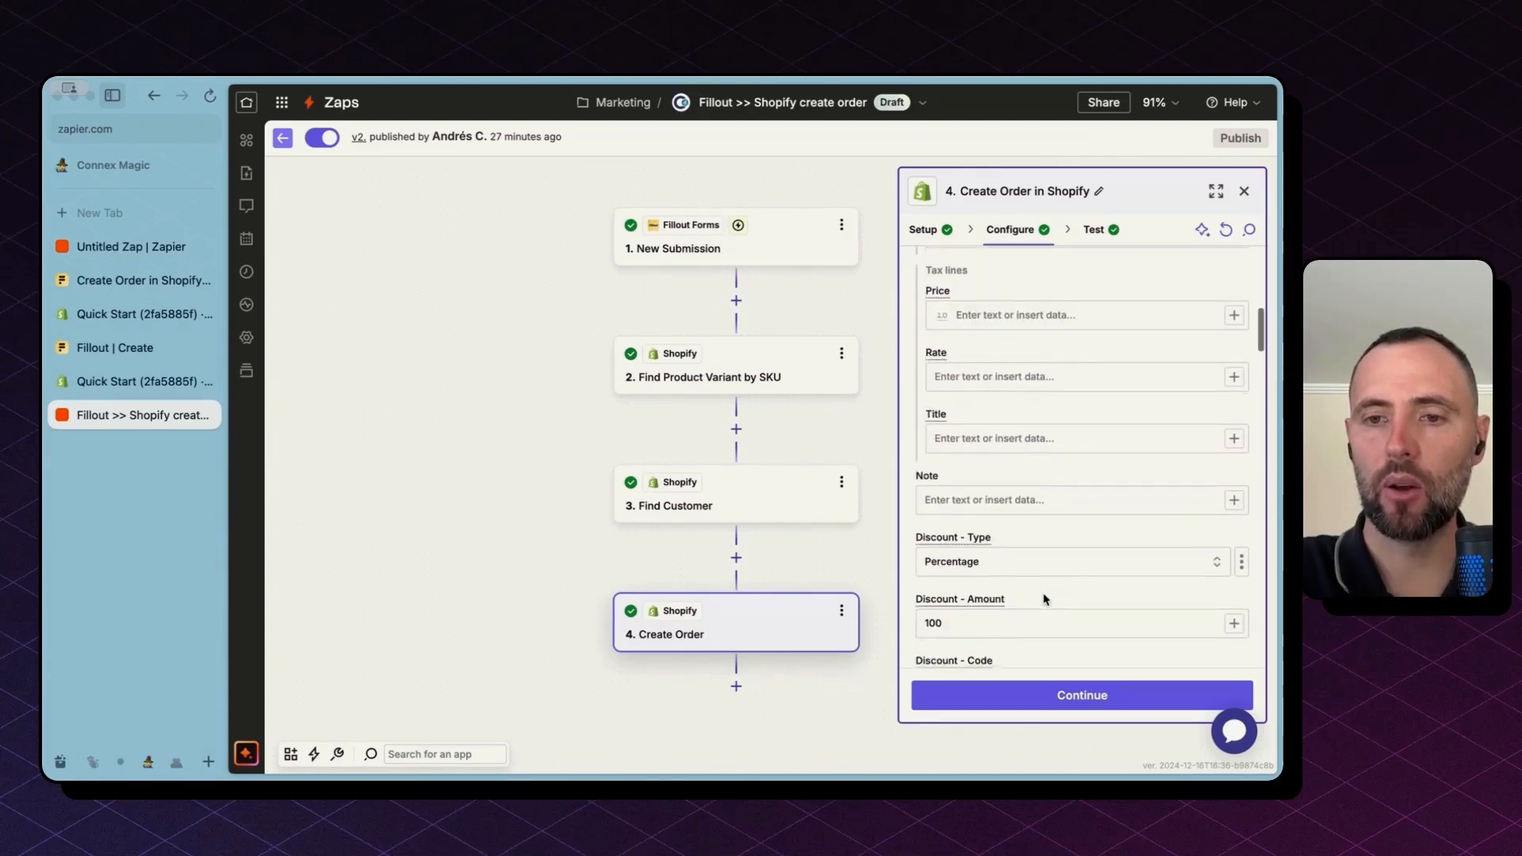
{"action": "scroll", "coordinate": [1043, 596], "scroll_direction": "down", "scroll_amount": 2}
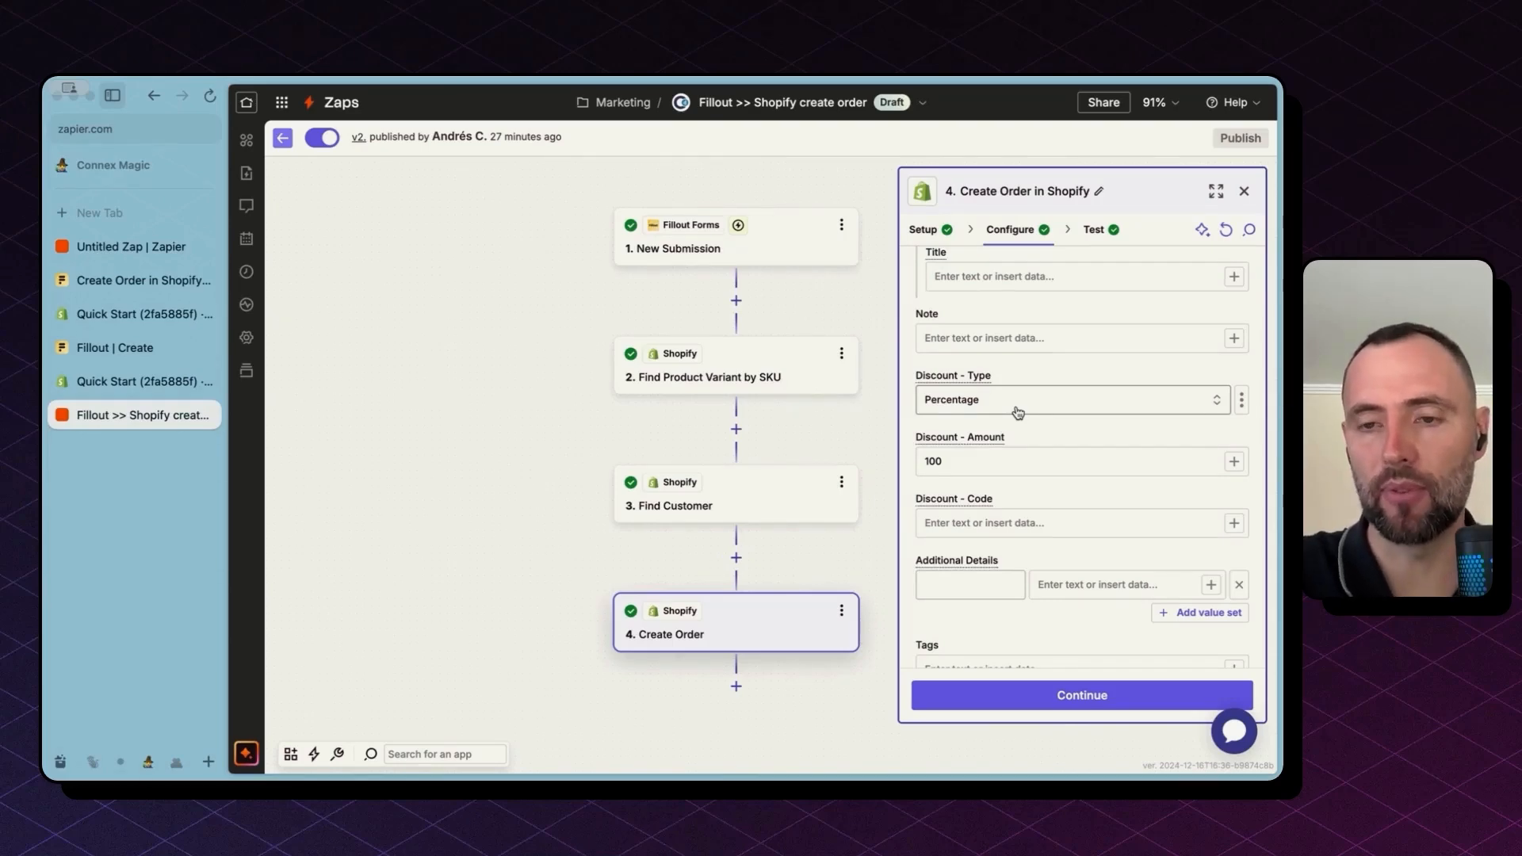
{"action": "scroll", "coordinate": [1017, 411], "scroll_direction": "down", "scroll_amount": 6}
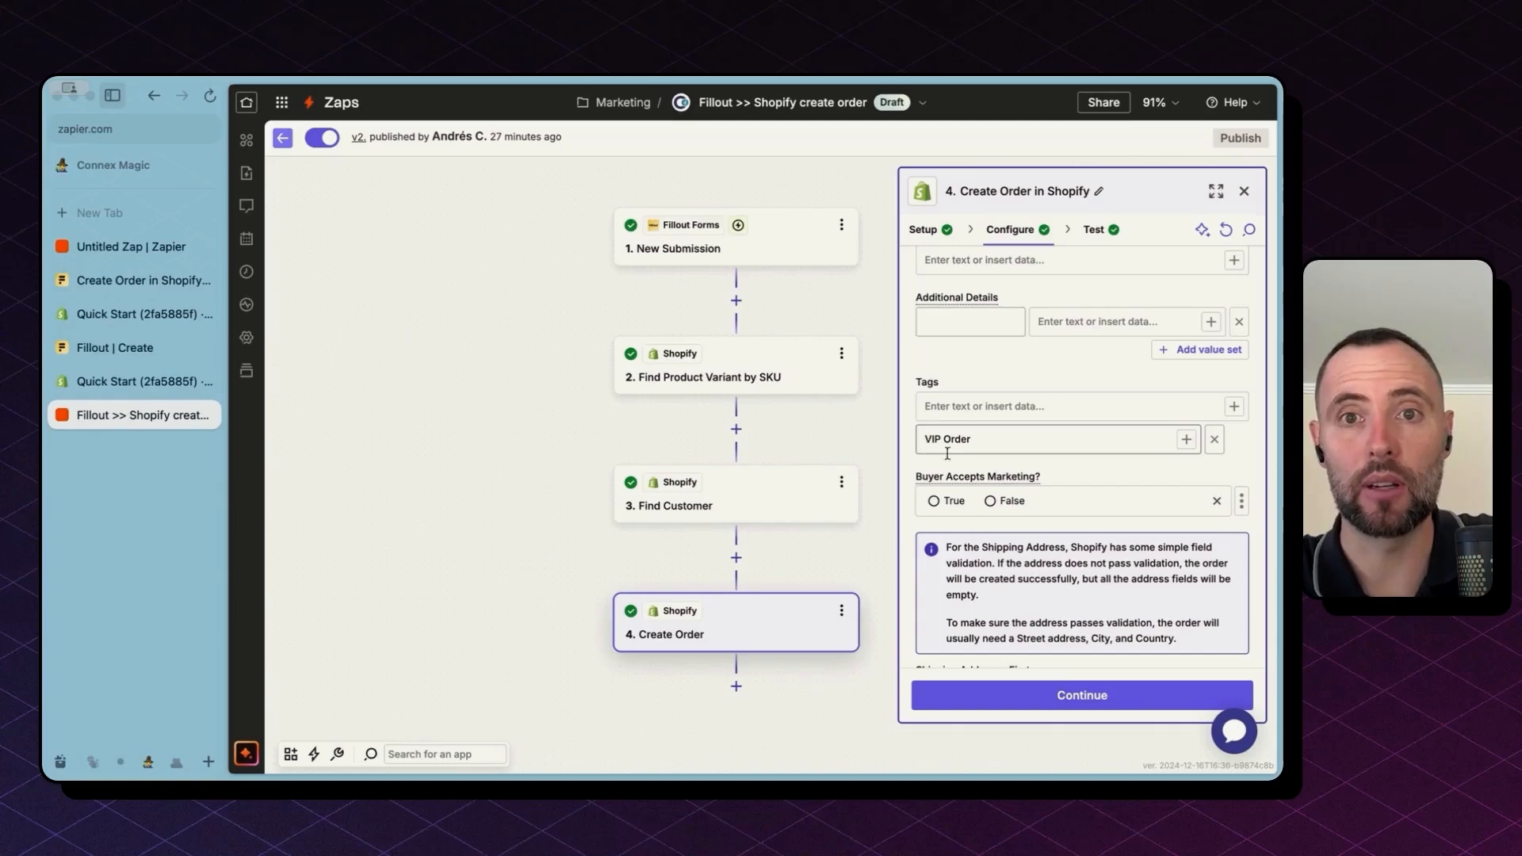
{"action": "scroll", "coordinate": [1000, 491], "scroll_direction": "down", "scroll_amount": 8}
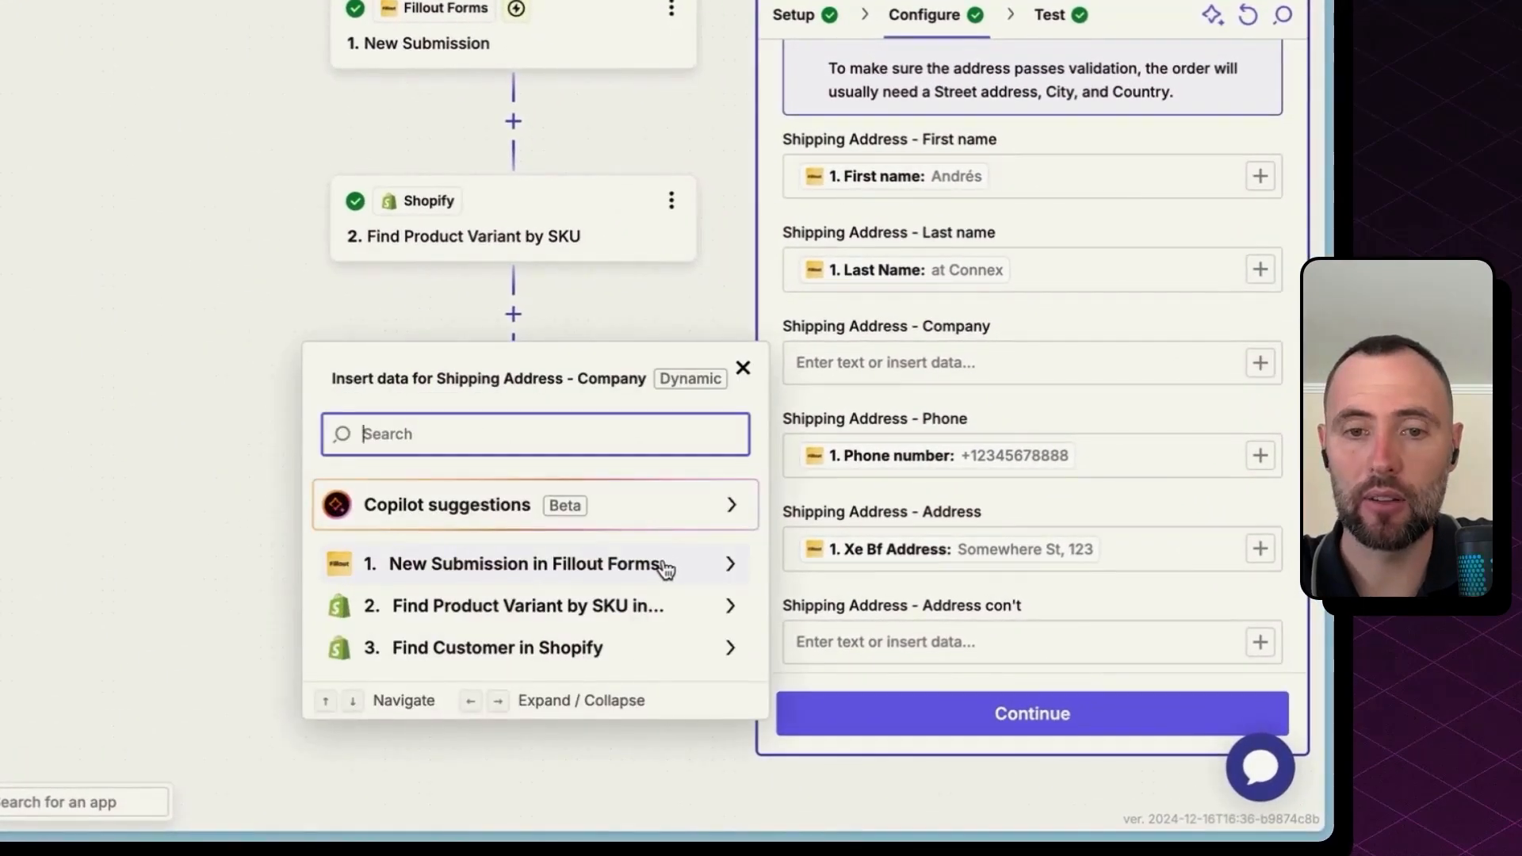
Step: Insert the submission's Last Name and Shipment Method into Shipping Address - Company, then review the shipping fields
{"action": "left_click", "coordinate": [666, 566]}
{"action": "scroll", "coordinate": [665, 569], "scroll_direction": "down", "scroll_amount": 3}
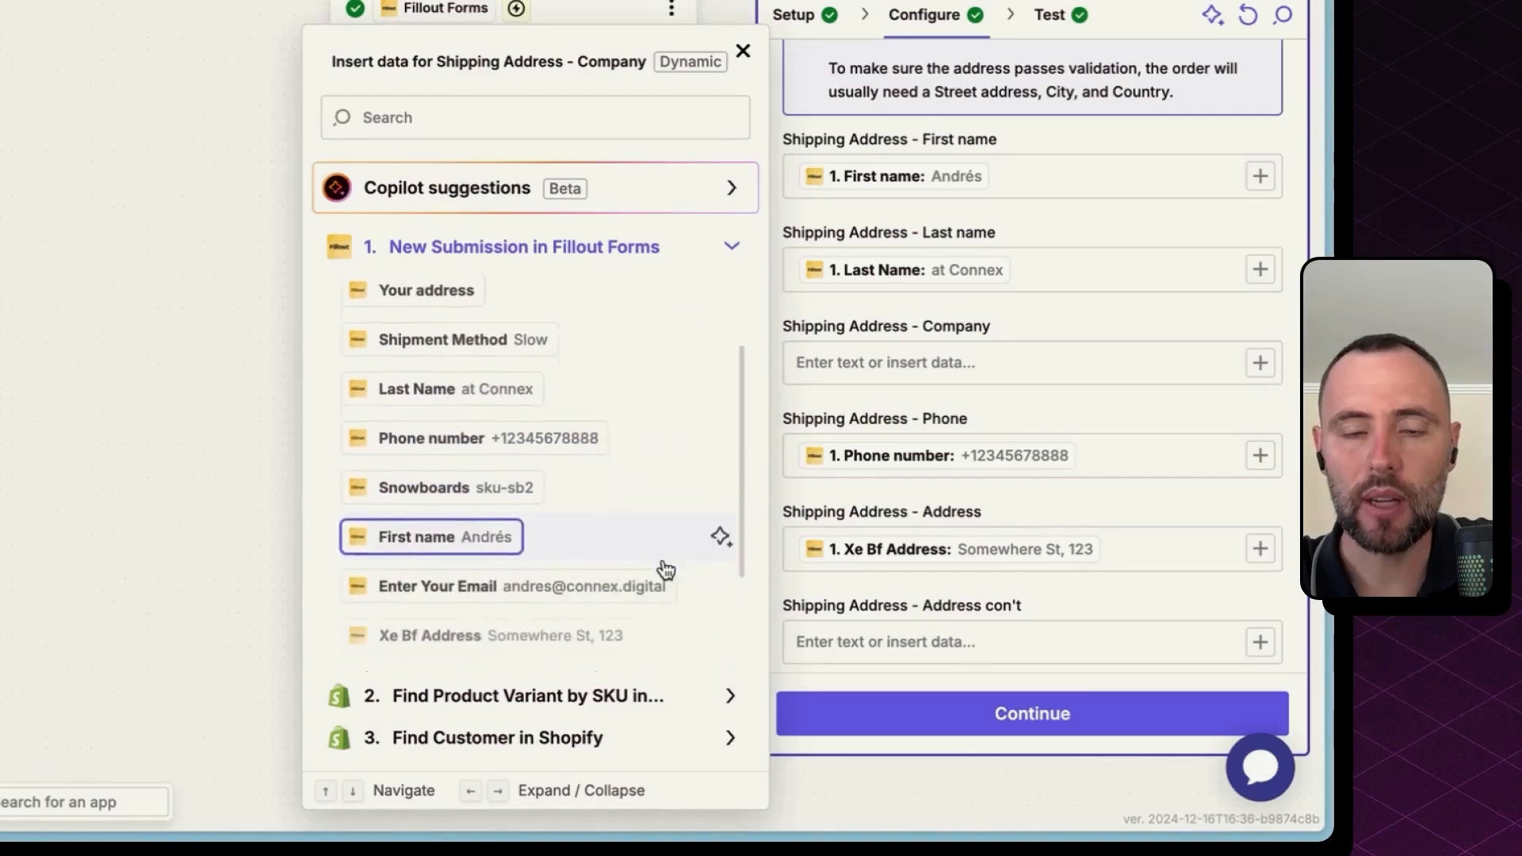
{"action": "scroll", "coordinate": [666, 569], "scroll_direction": "up", "scroll_amount": 3}
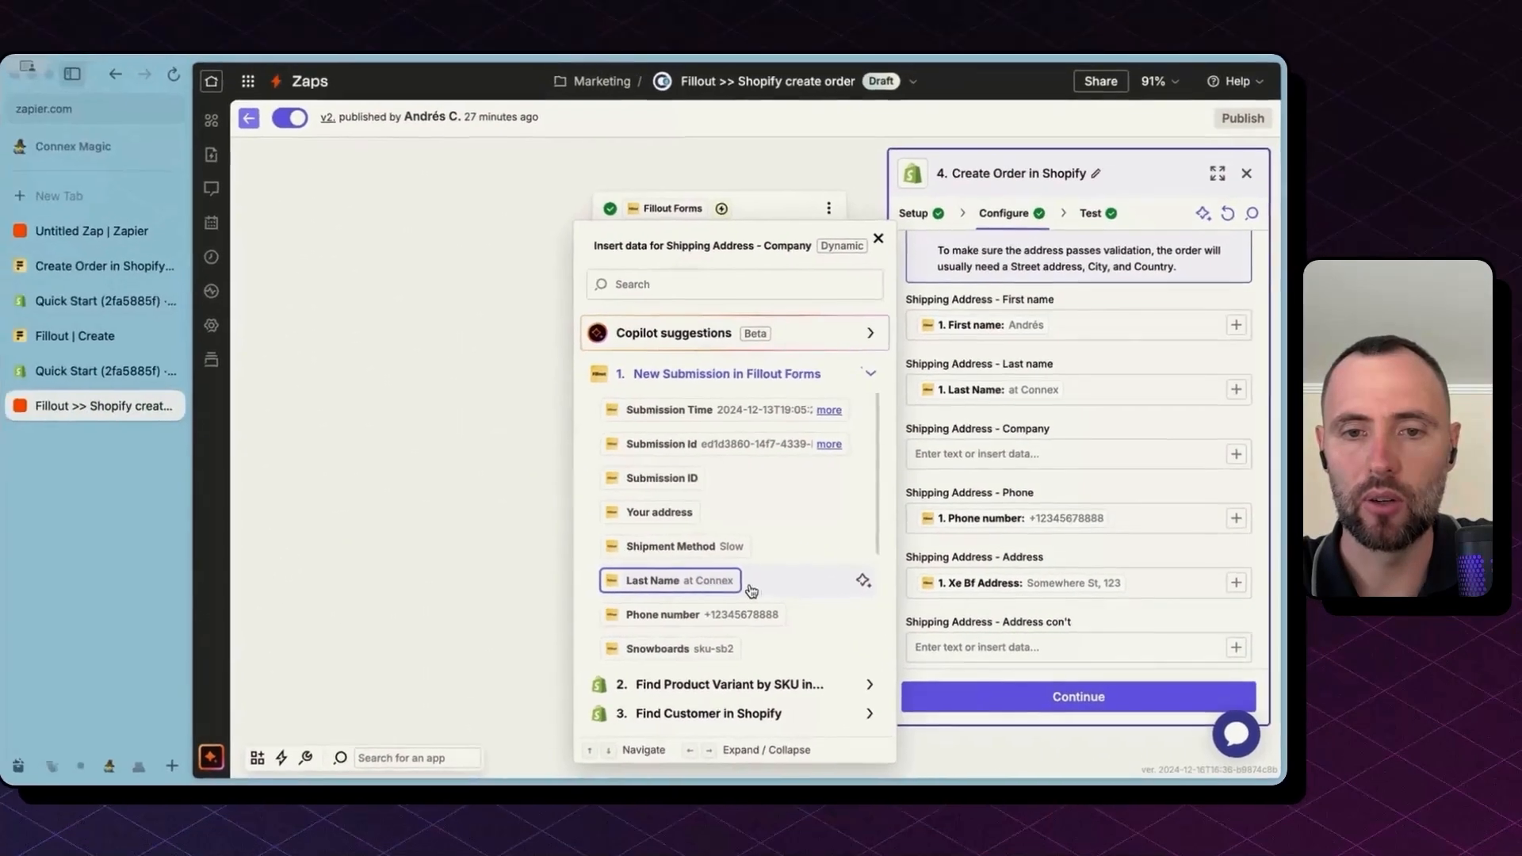
{"action": "left_click", "coordinate": [733, 587]}
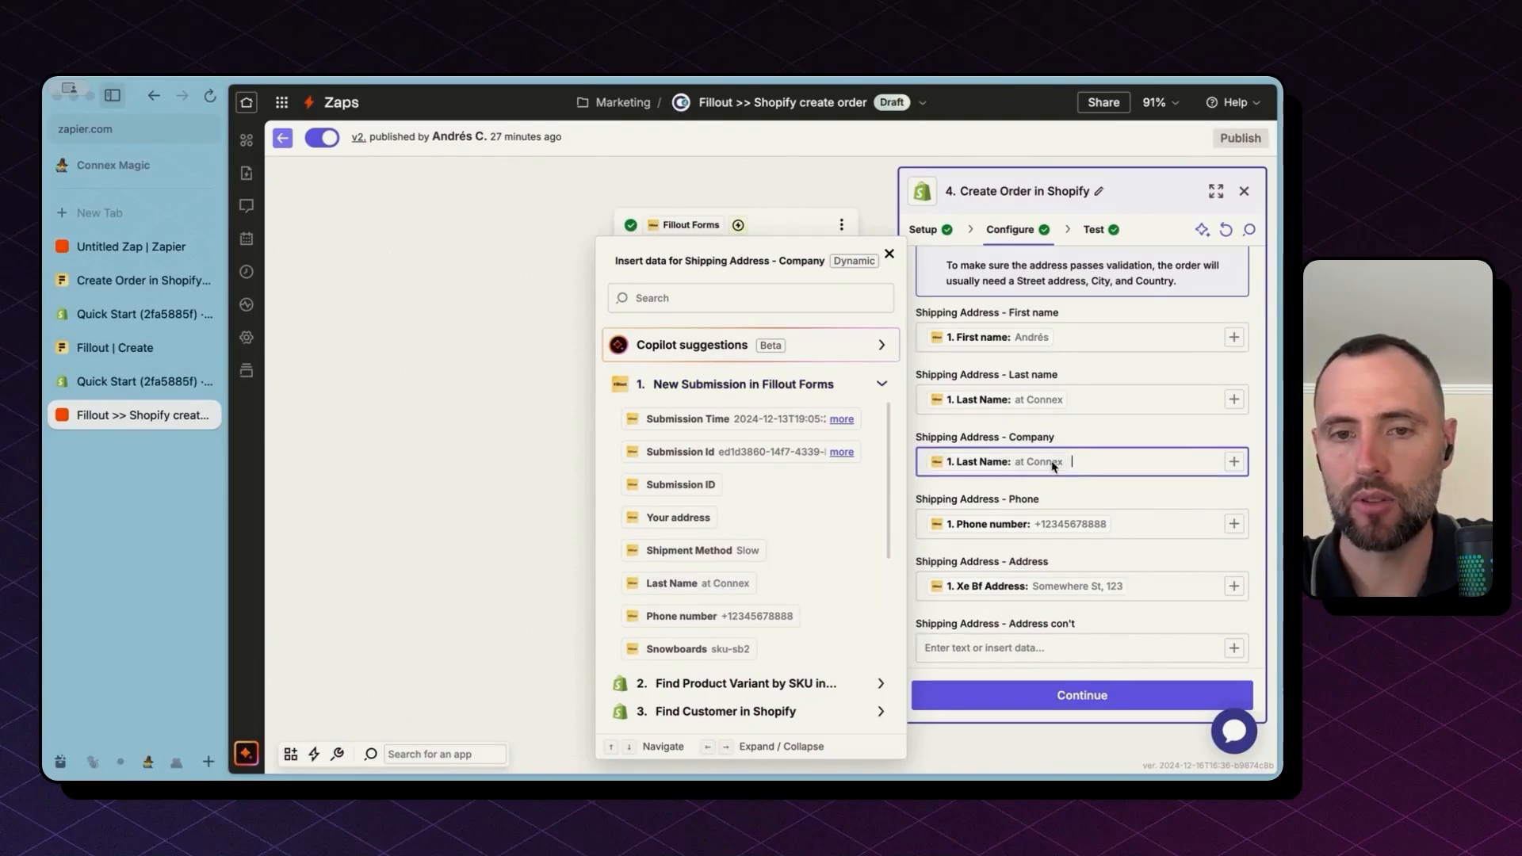
{"action": "left_click", "coordinate": [743, 552]}
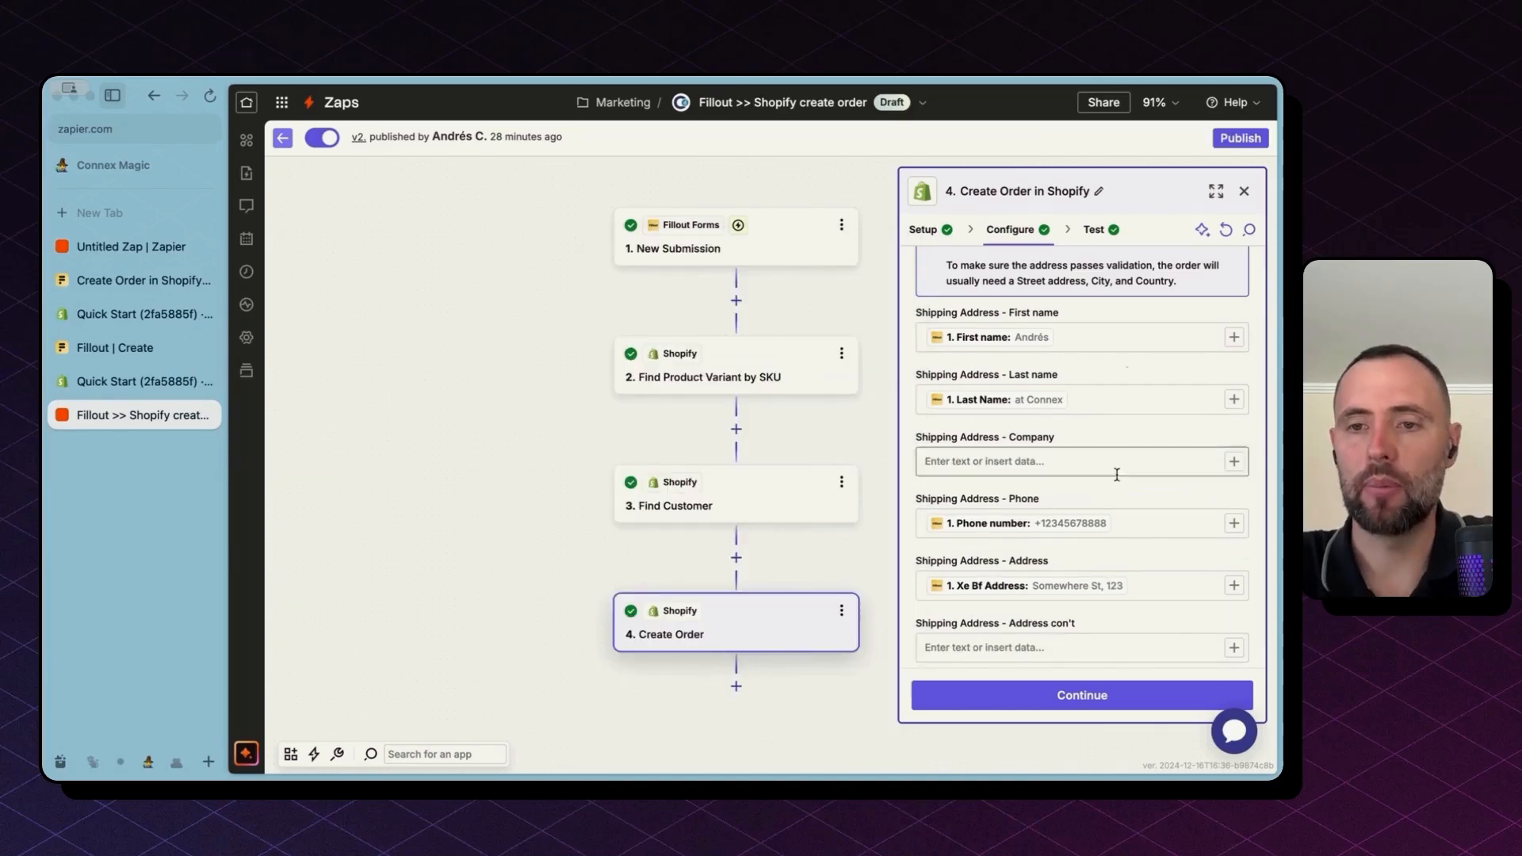
{"action": "scroll", "coordinate": [1111, 611], "scroll_direction": "down", "scroll_amount": 1}
{"action": "scroll", "coordinate": [1112, 611], "scroll_direction": "down", "scroll_amount": 6}
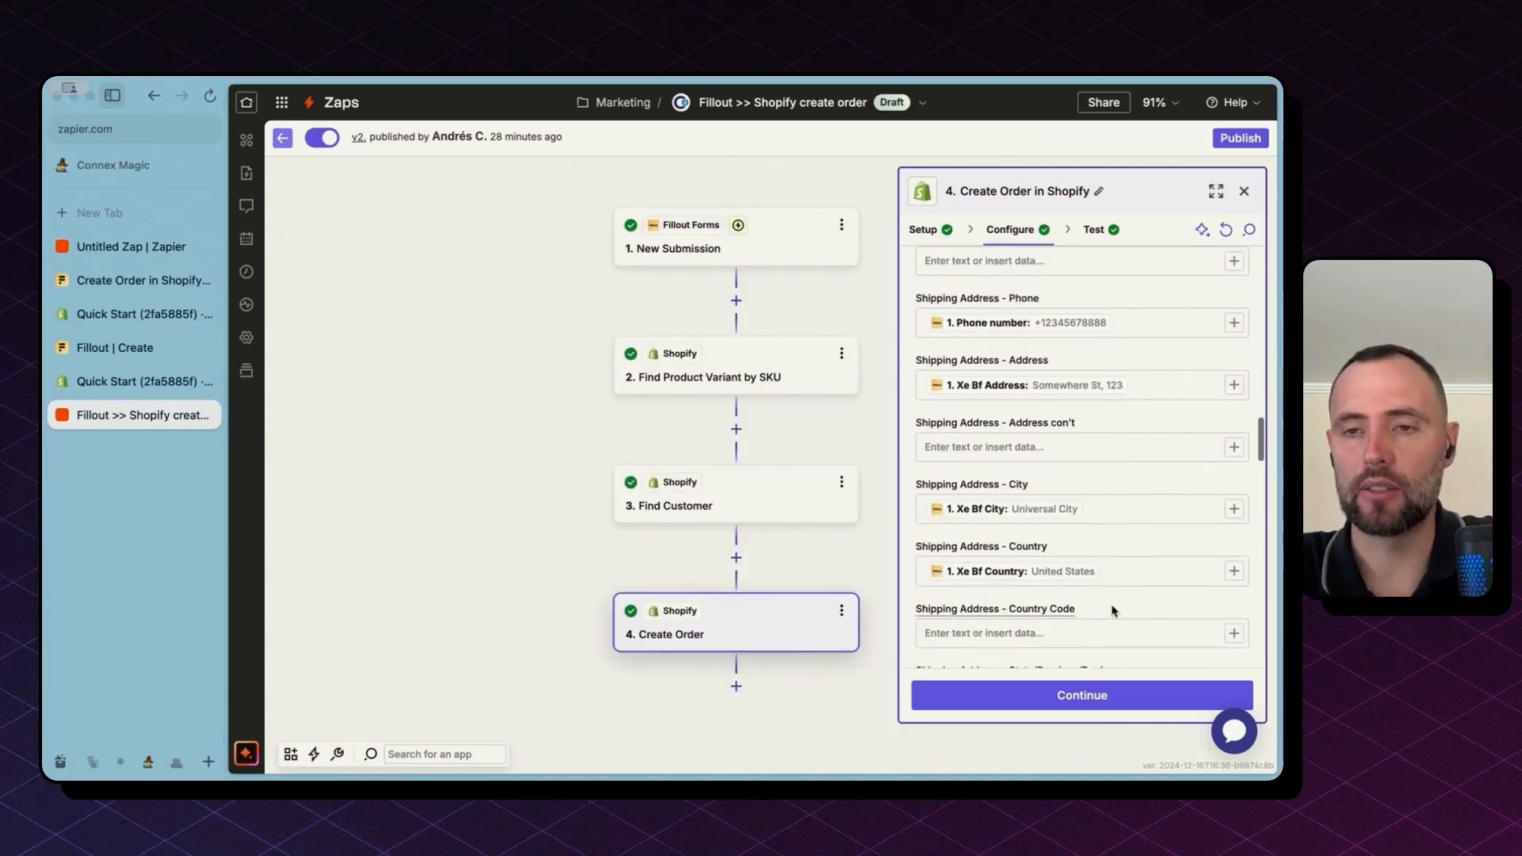
{"action": "scroll", "coordinate": [1112, 611], "scroll_direction": "down", "scroll_amount": 2}
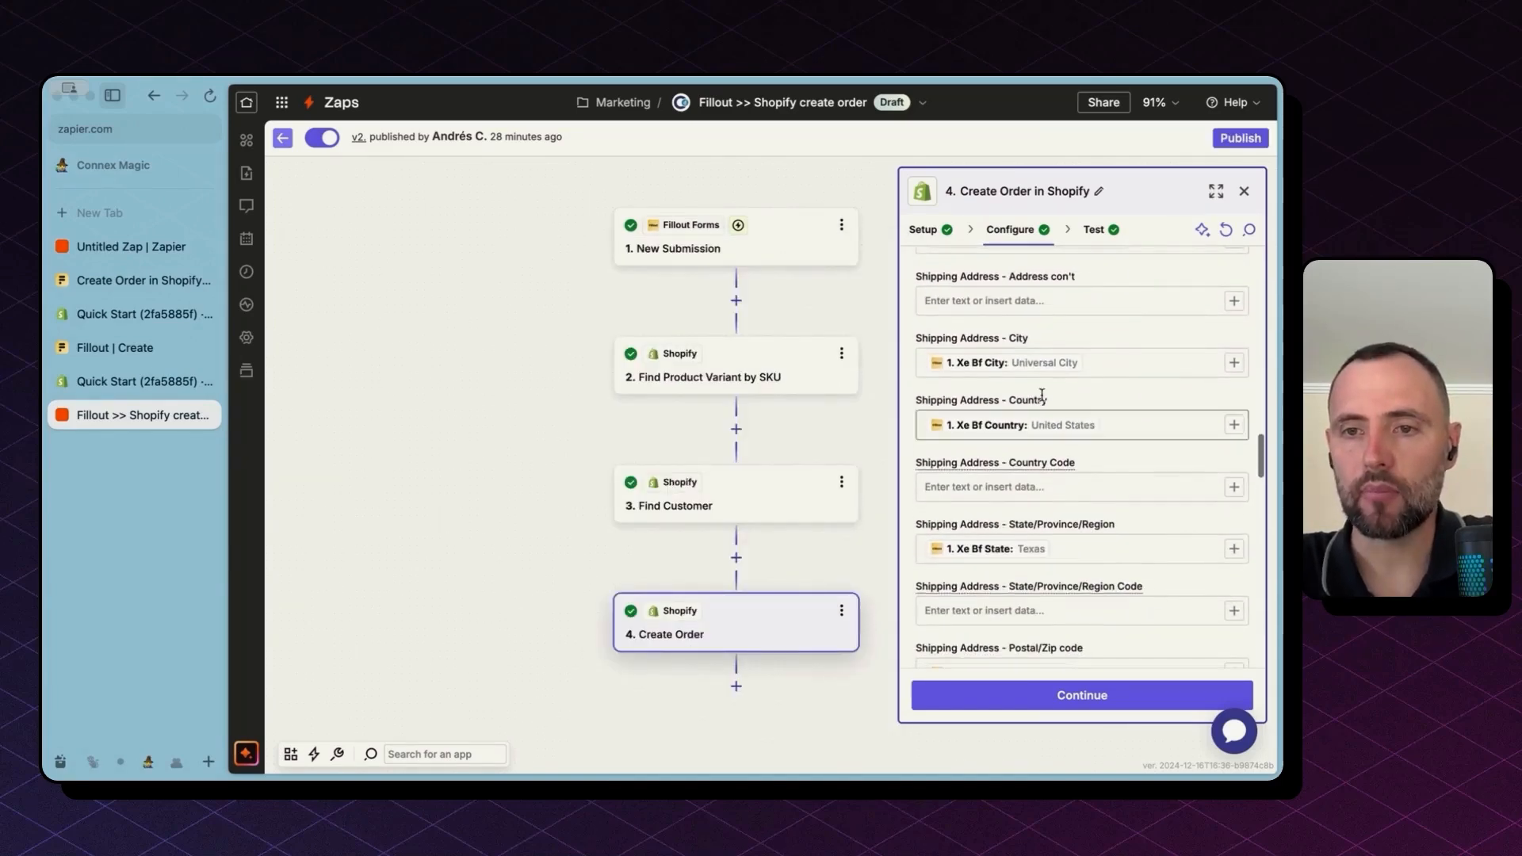
{"action": "scroll", "coordinate": [1078, 638], "scroll_direction": "down", "scroll_amount": 10}
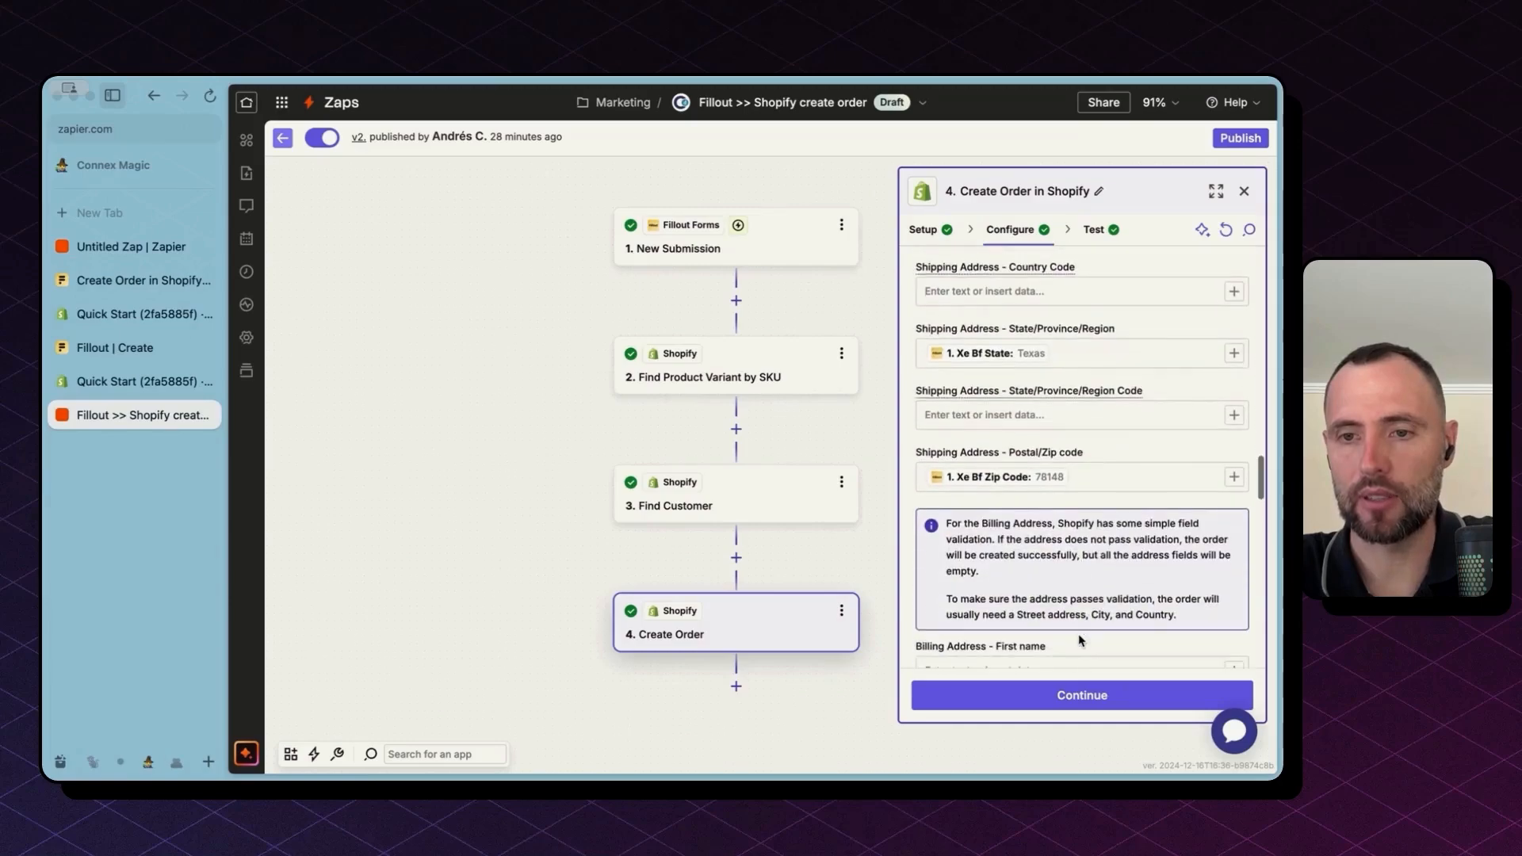
{"action": "scroll", "coordinate": [1078, 638], "scroll_direction": "up", "scroll_amount": 15}
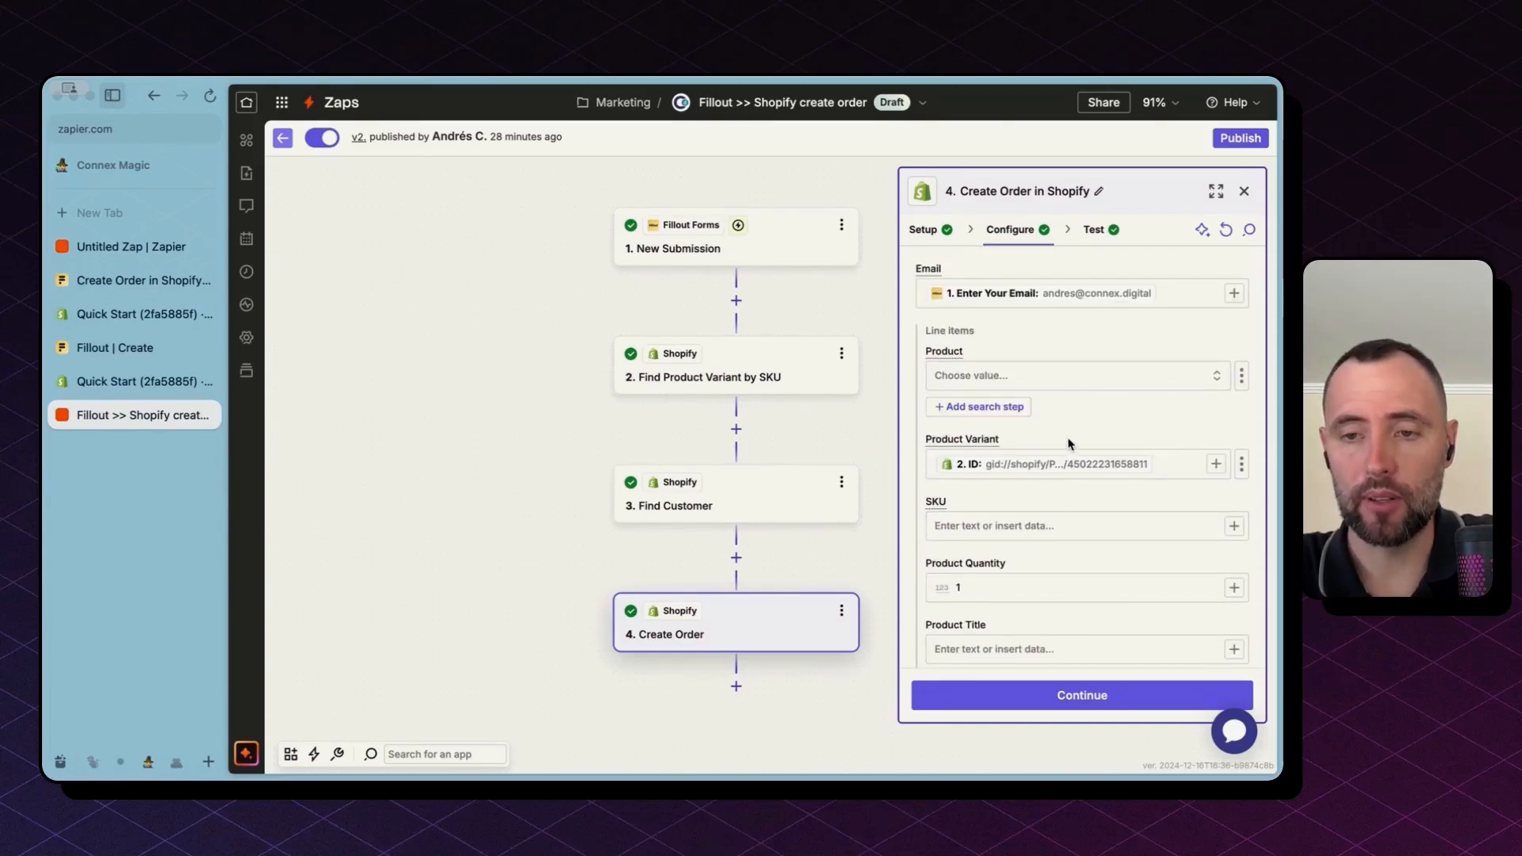
{"action": "left_click", "coordinate": [955, 521]}
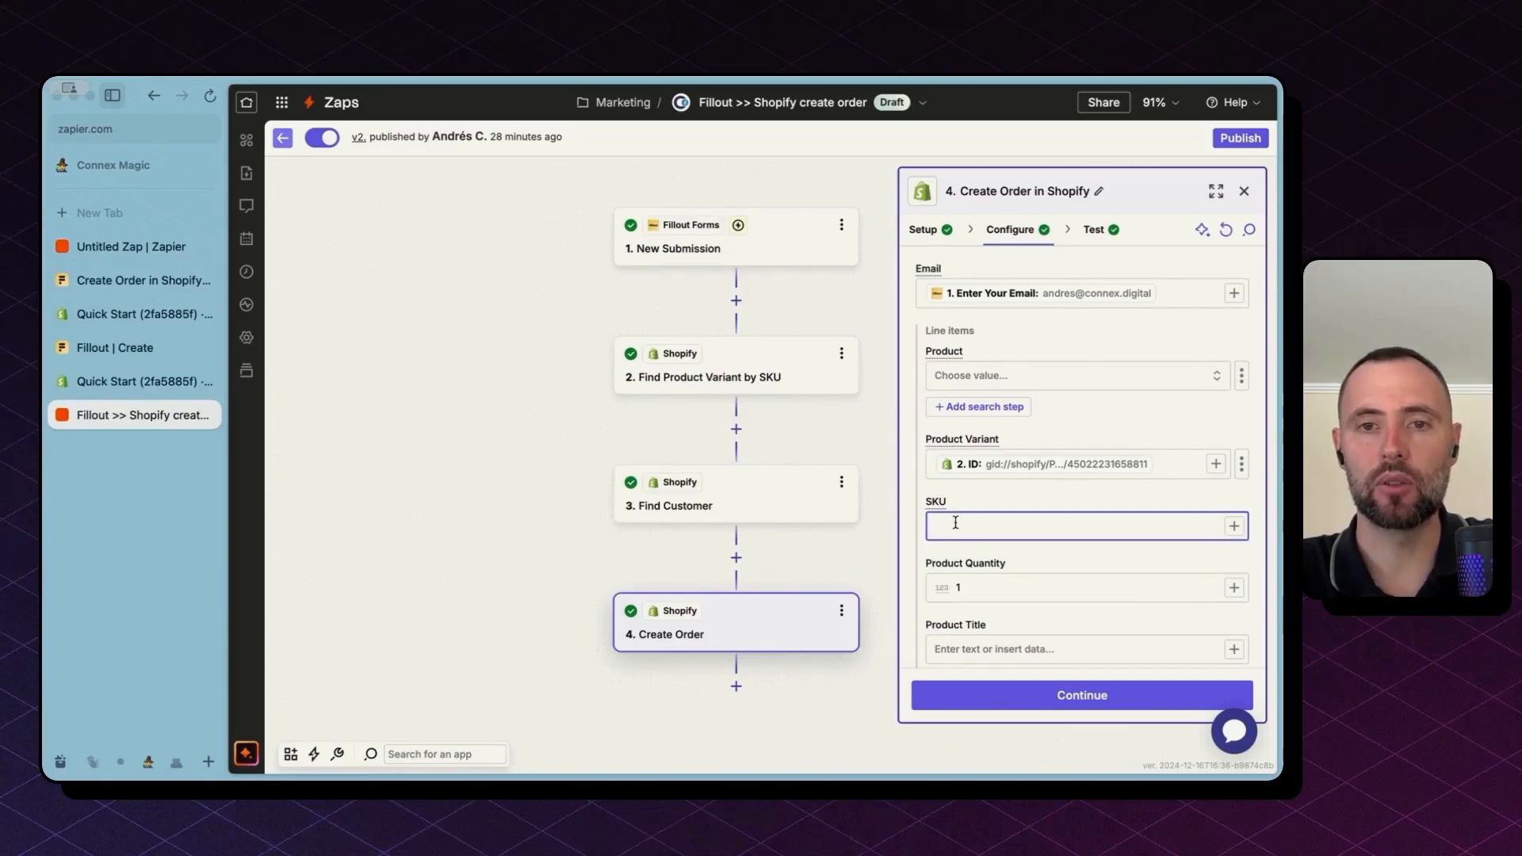
{"action": "left_click", "coordinate": [981, 500]}
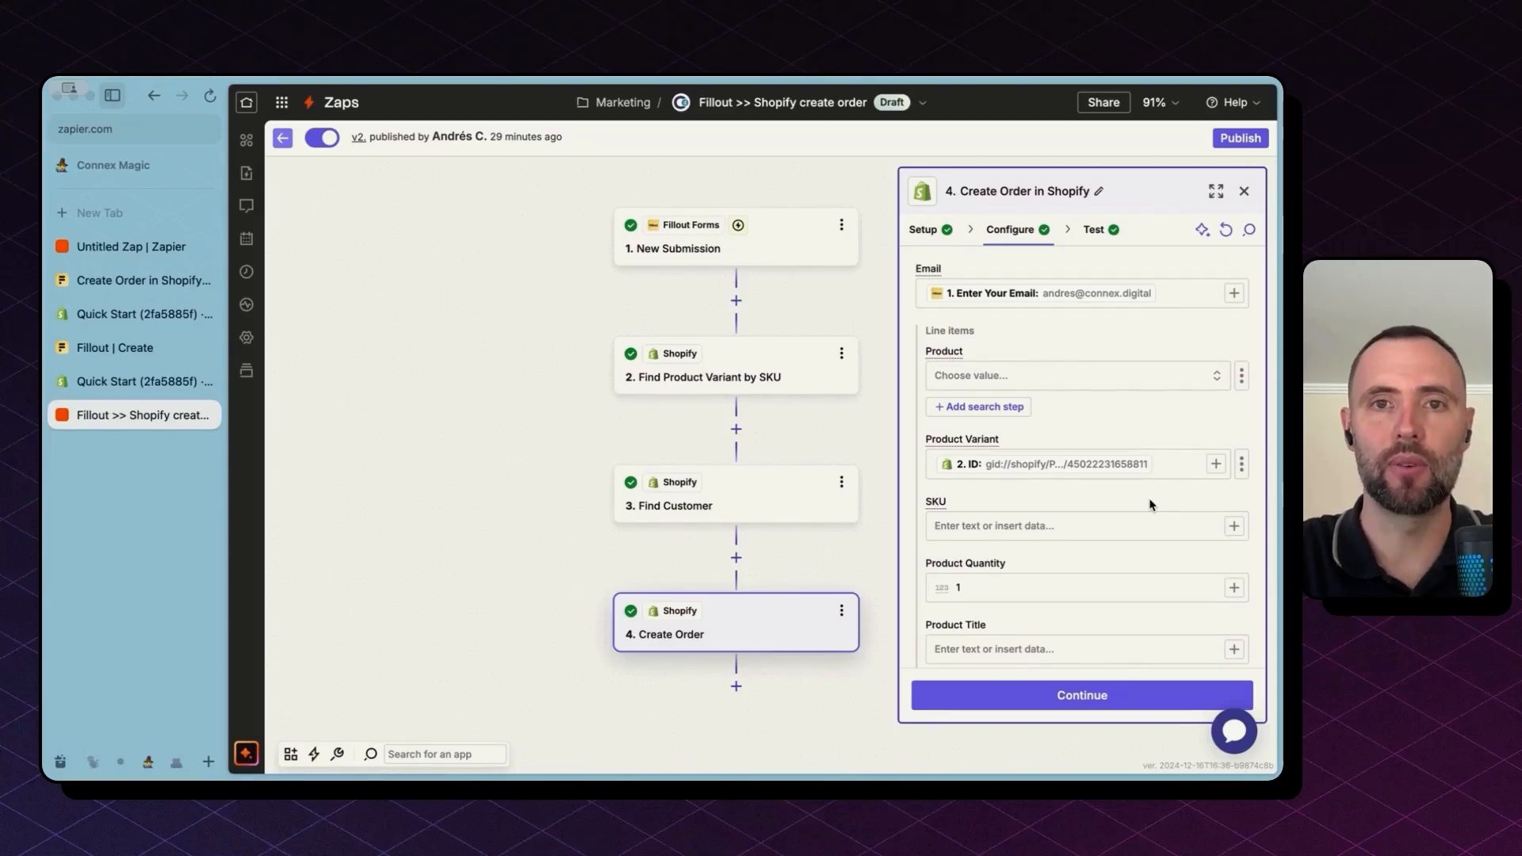
{"action": "left_click", "coordinate": [138, 385]}
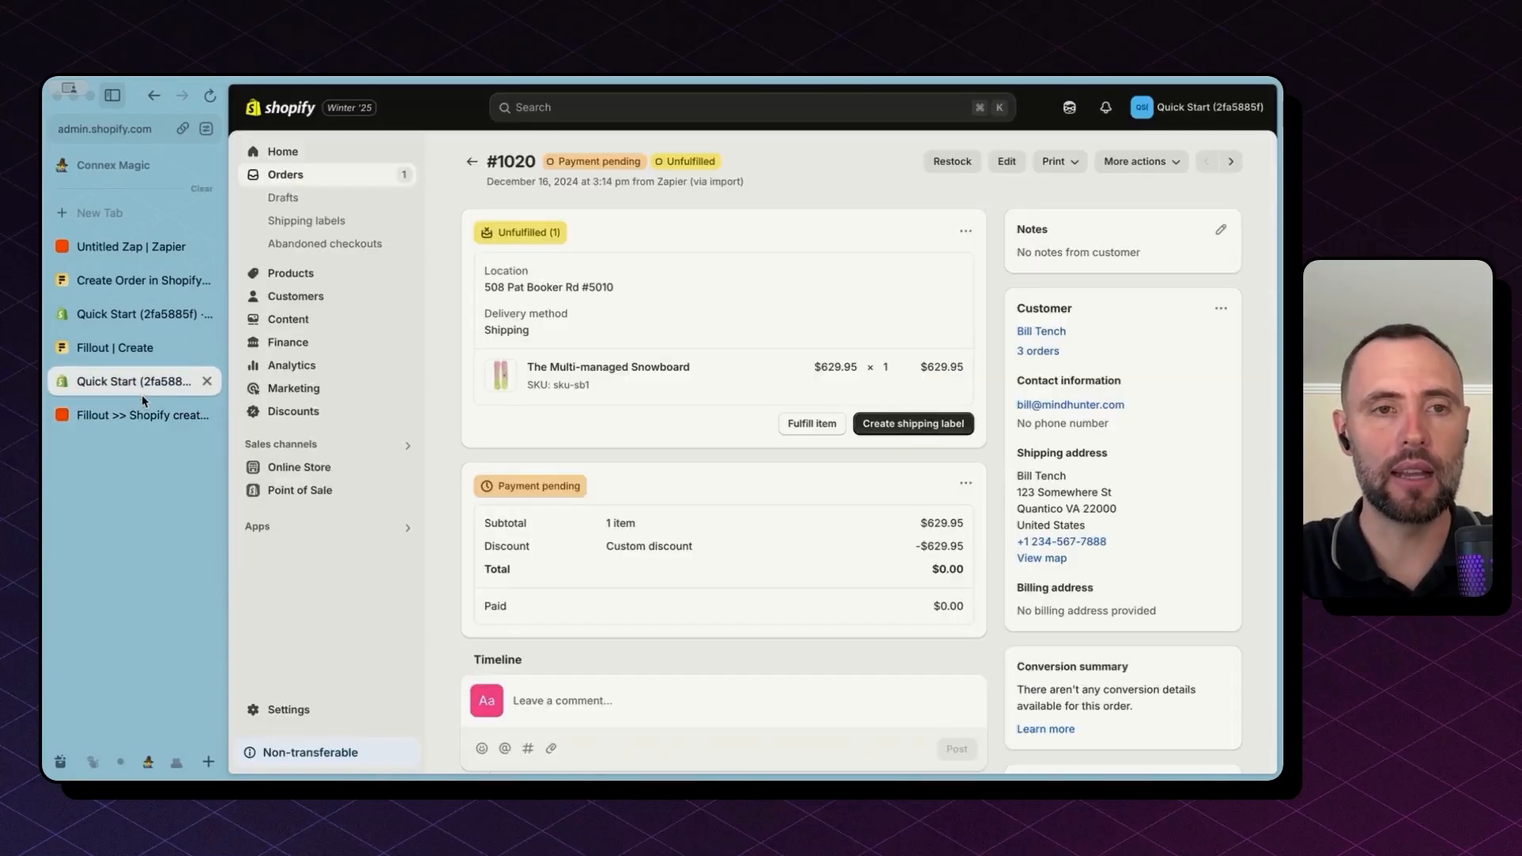
{"action": "left_click", "coordinate": [308, 275]}
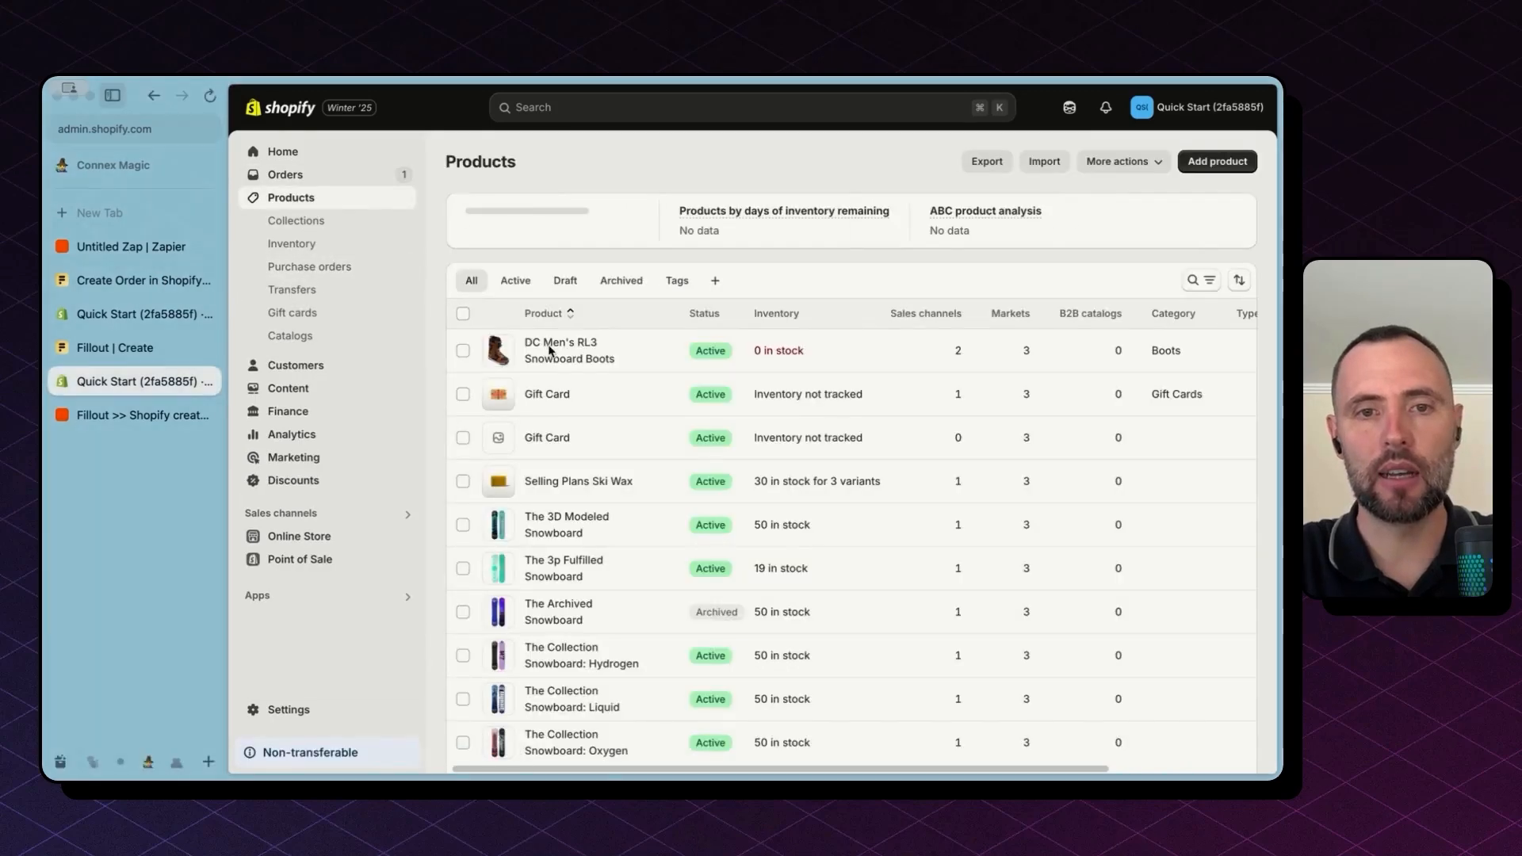
{"action": "left_click", "coordinate": [559, 346]}
{"action": "key", "text": "super+l"}
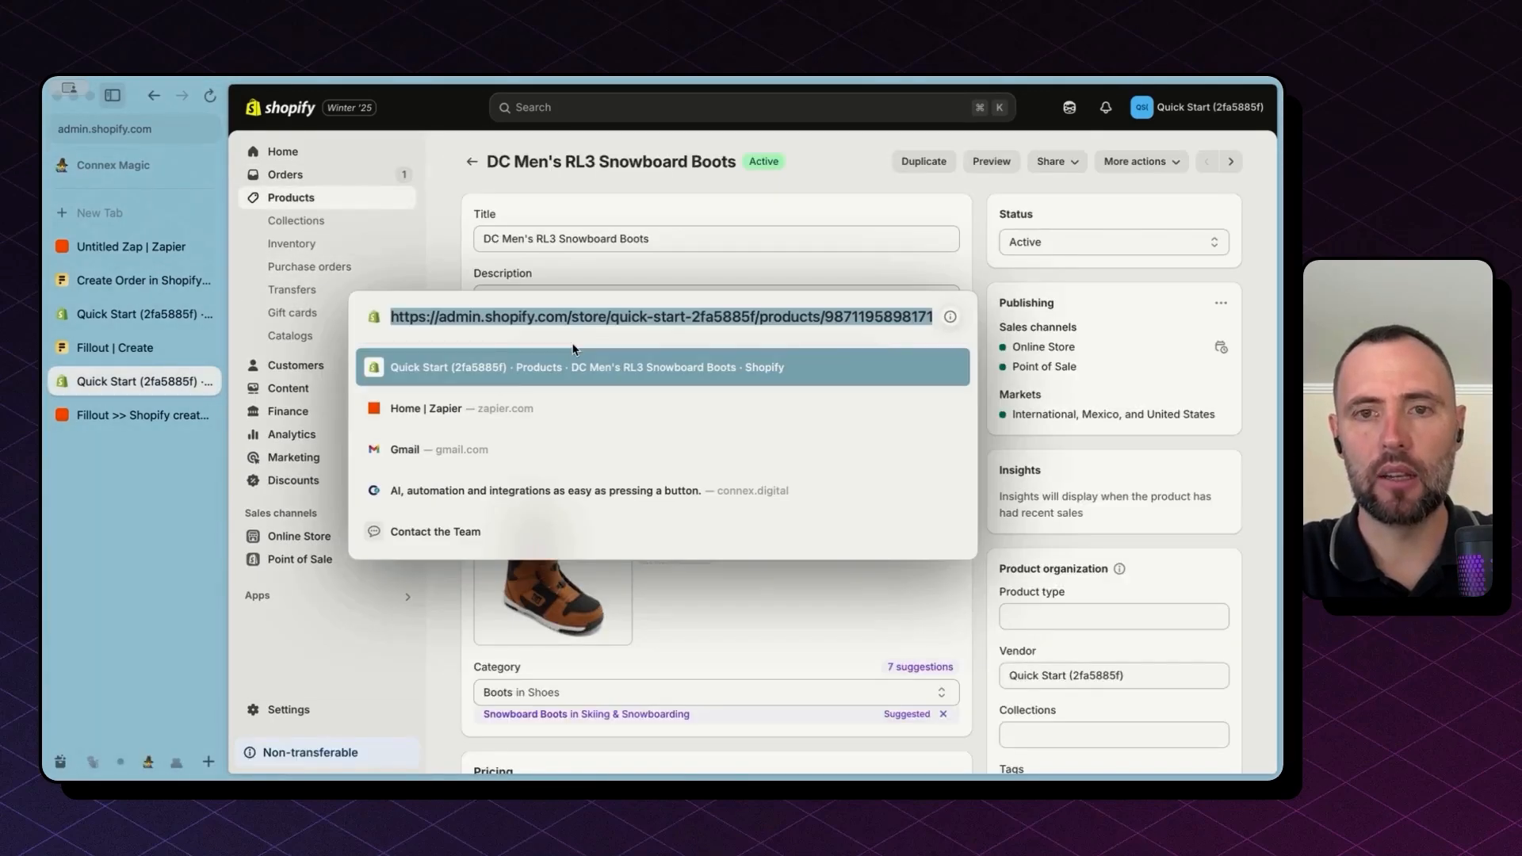
{"action": "double_click", "coordinate": [837, 316]}
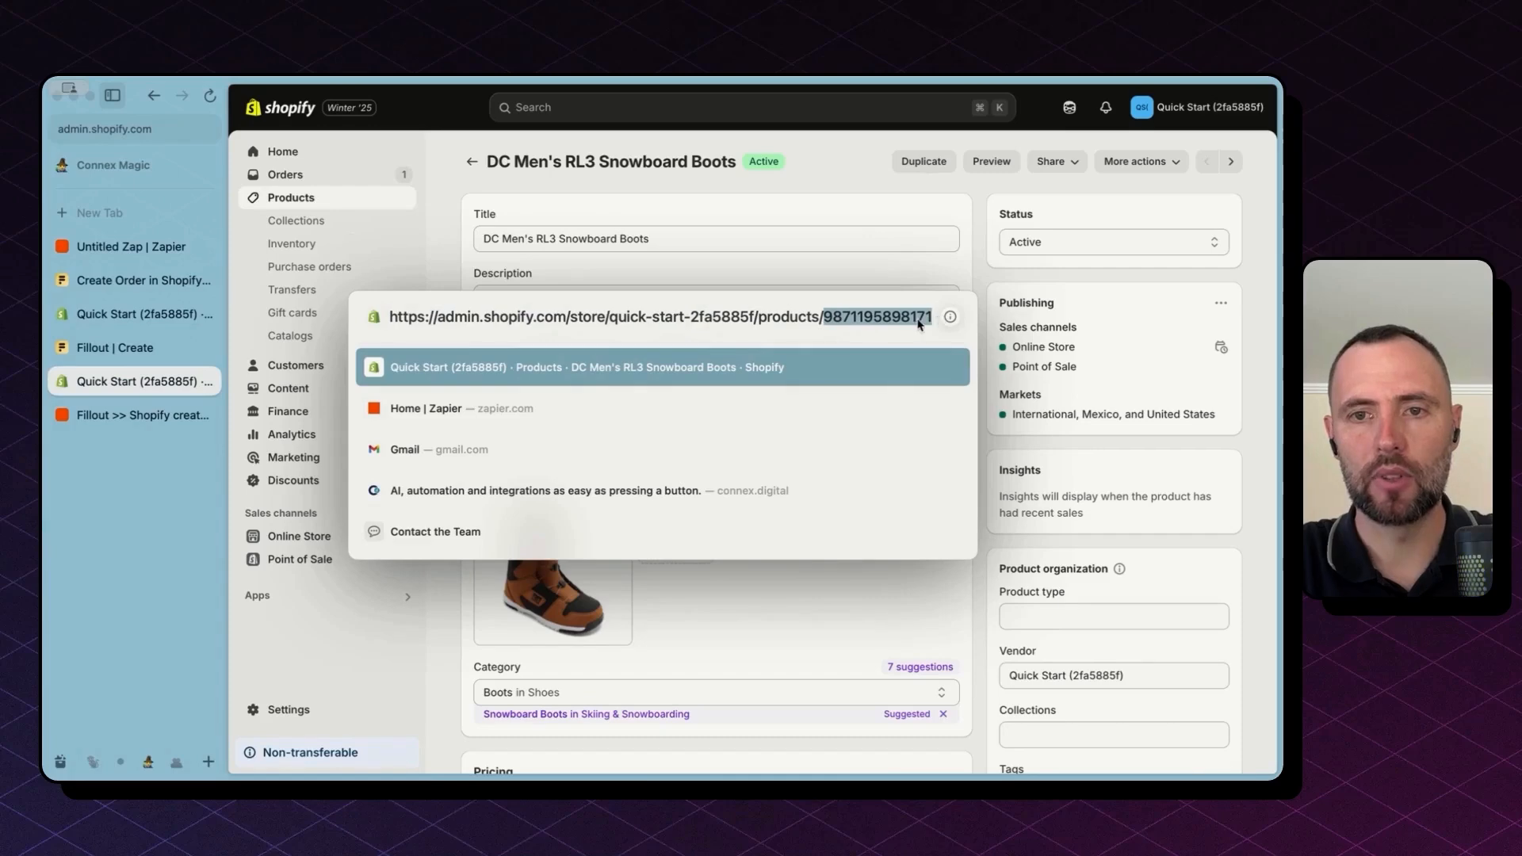
{"action": "left_click", "coordinate": [1027, 310]}
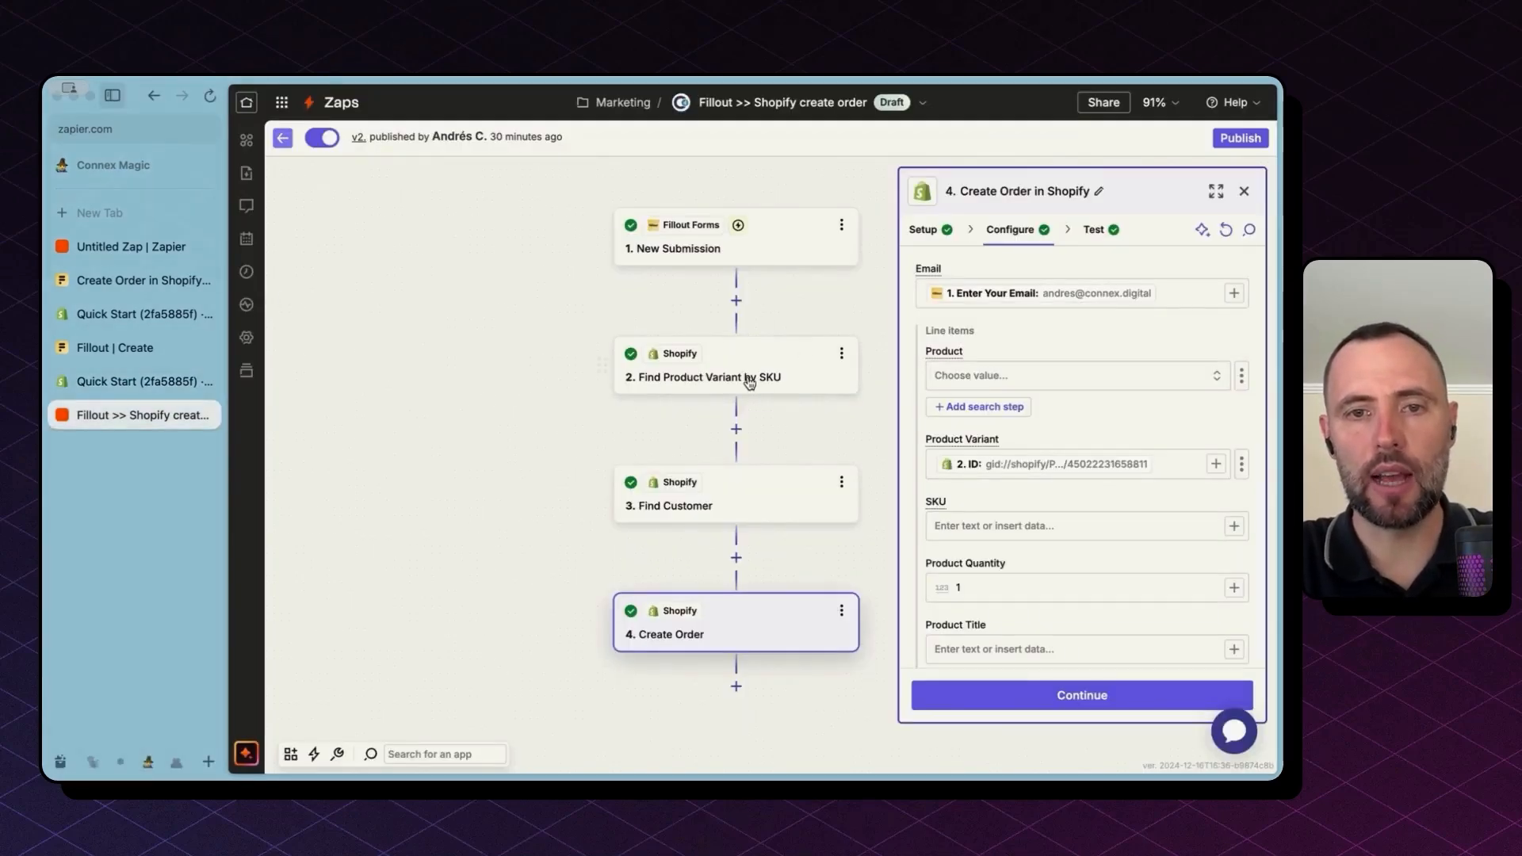
Step: Search action events for 'find', keep Find Product Variant by SKU, and proceed to its configuration
{"action": "left_click", "coordinate": [748, 378]}
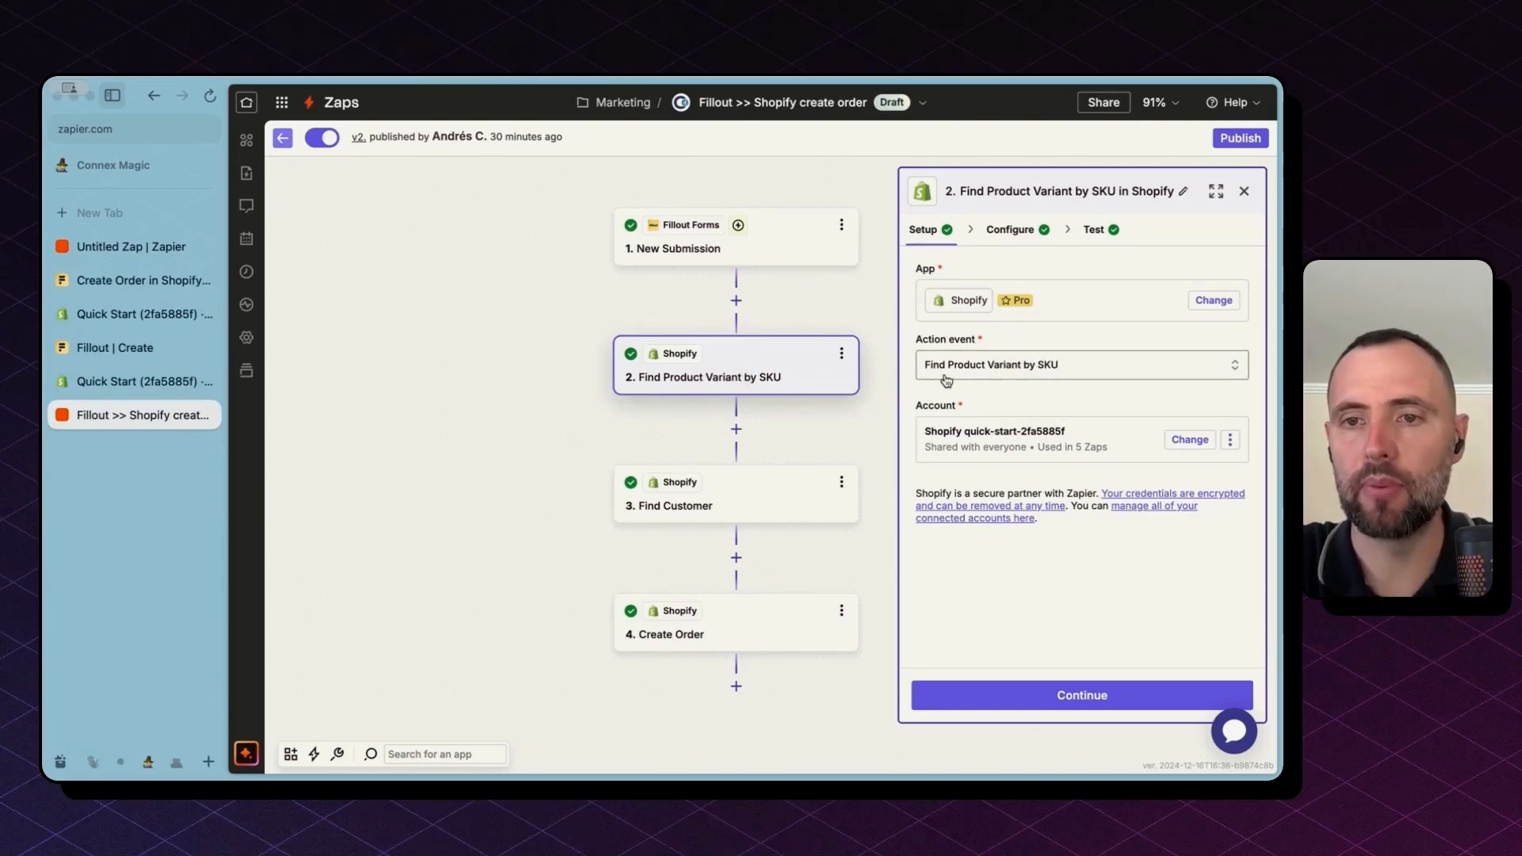
{"action": "left_click", "coordinate": [1068, 374]}
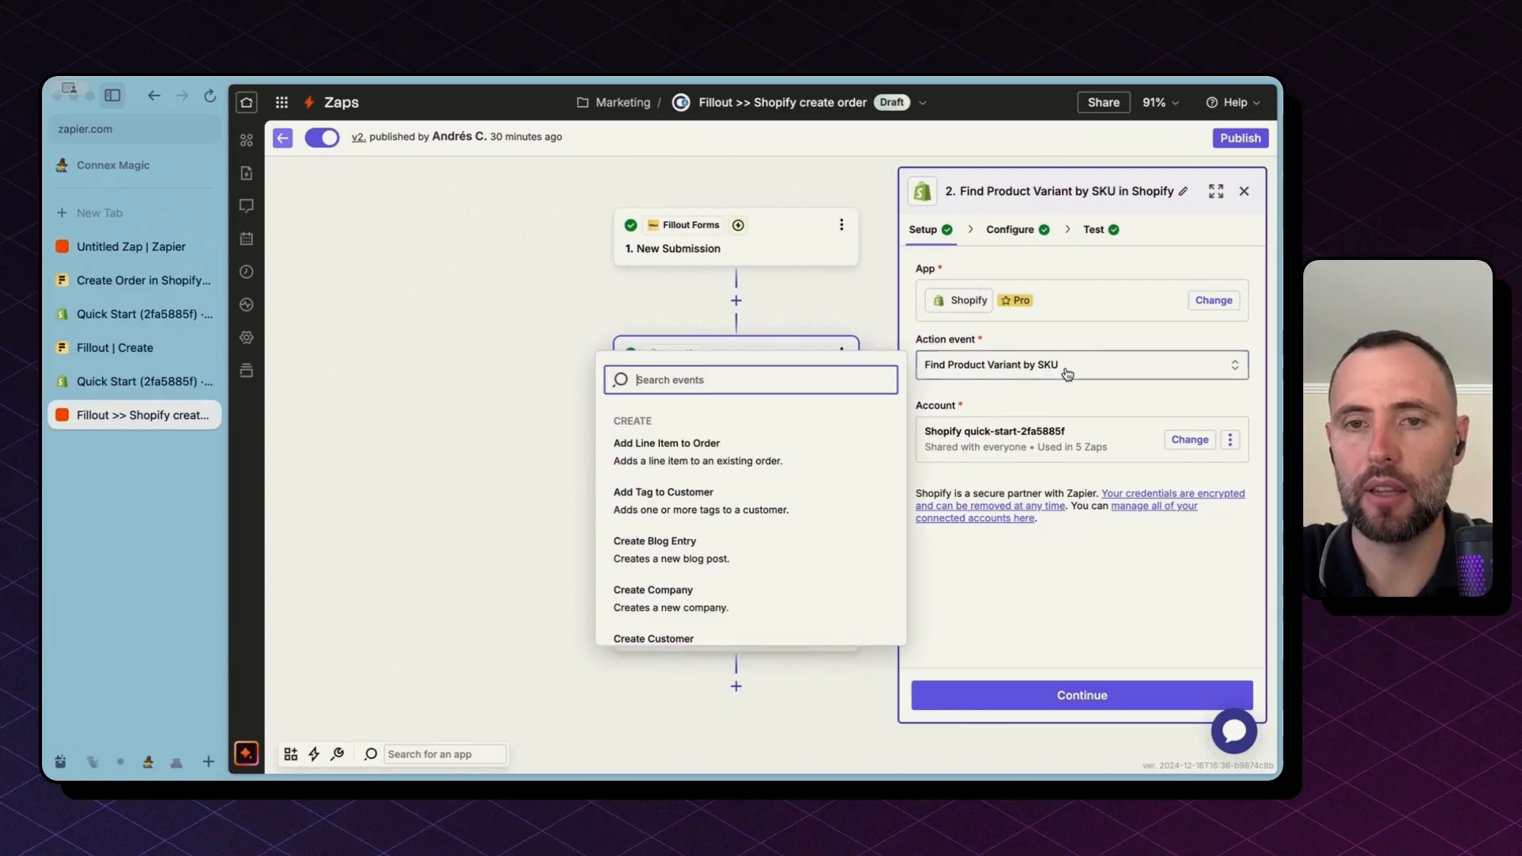
{"action": "type", "text": "find"}
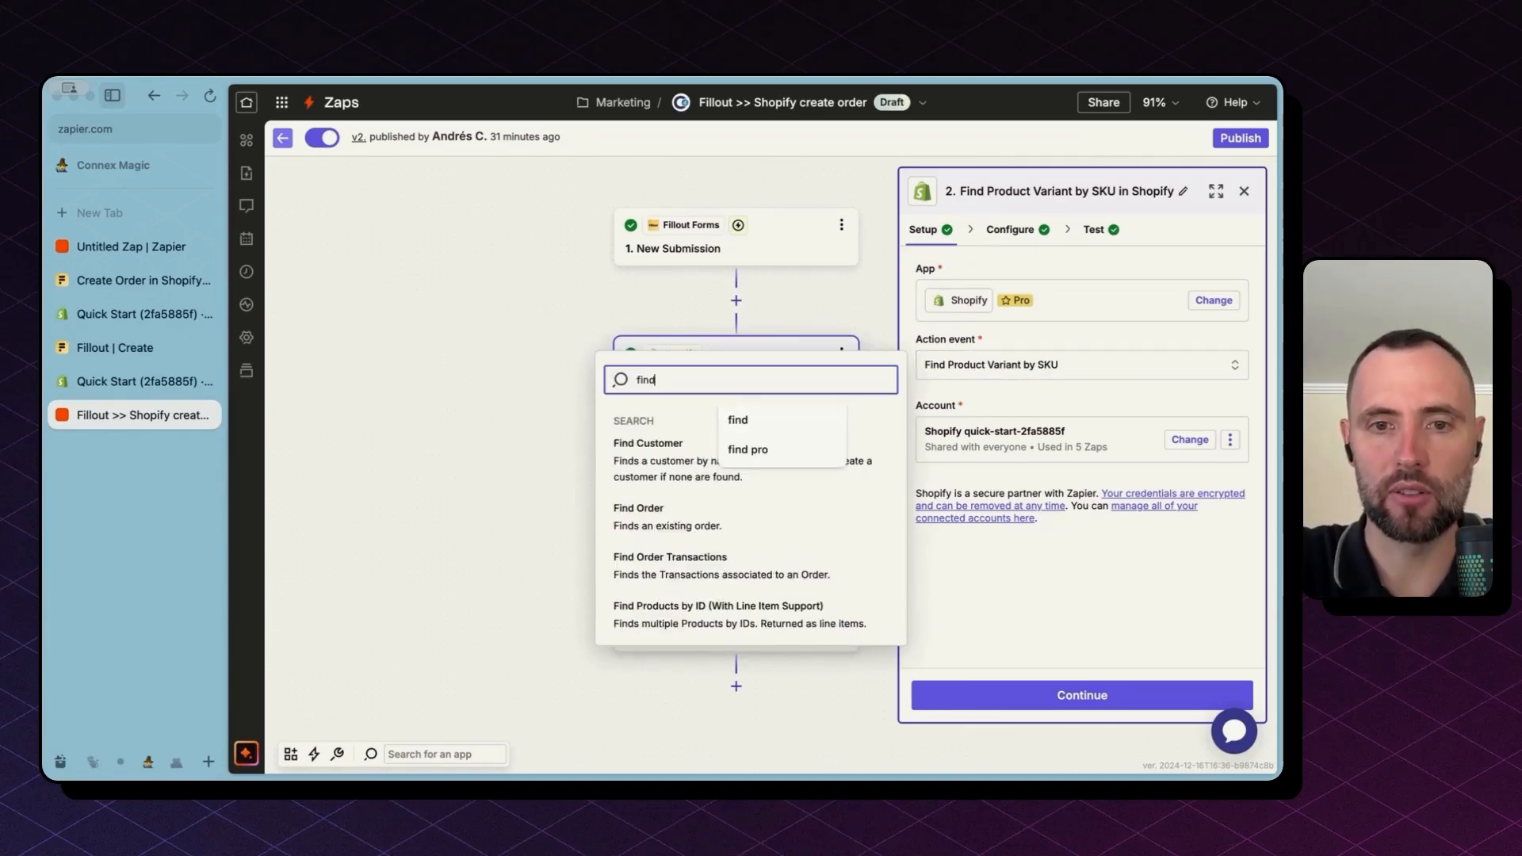
{"action": "scroll", "coordinate": [735, 560], "scroll_direction": "down", "scroll_amount": 1}
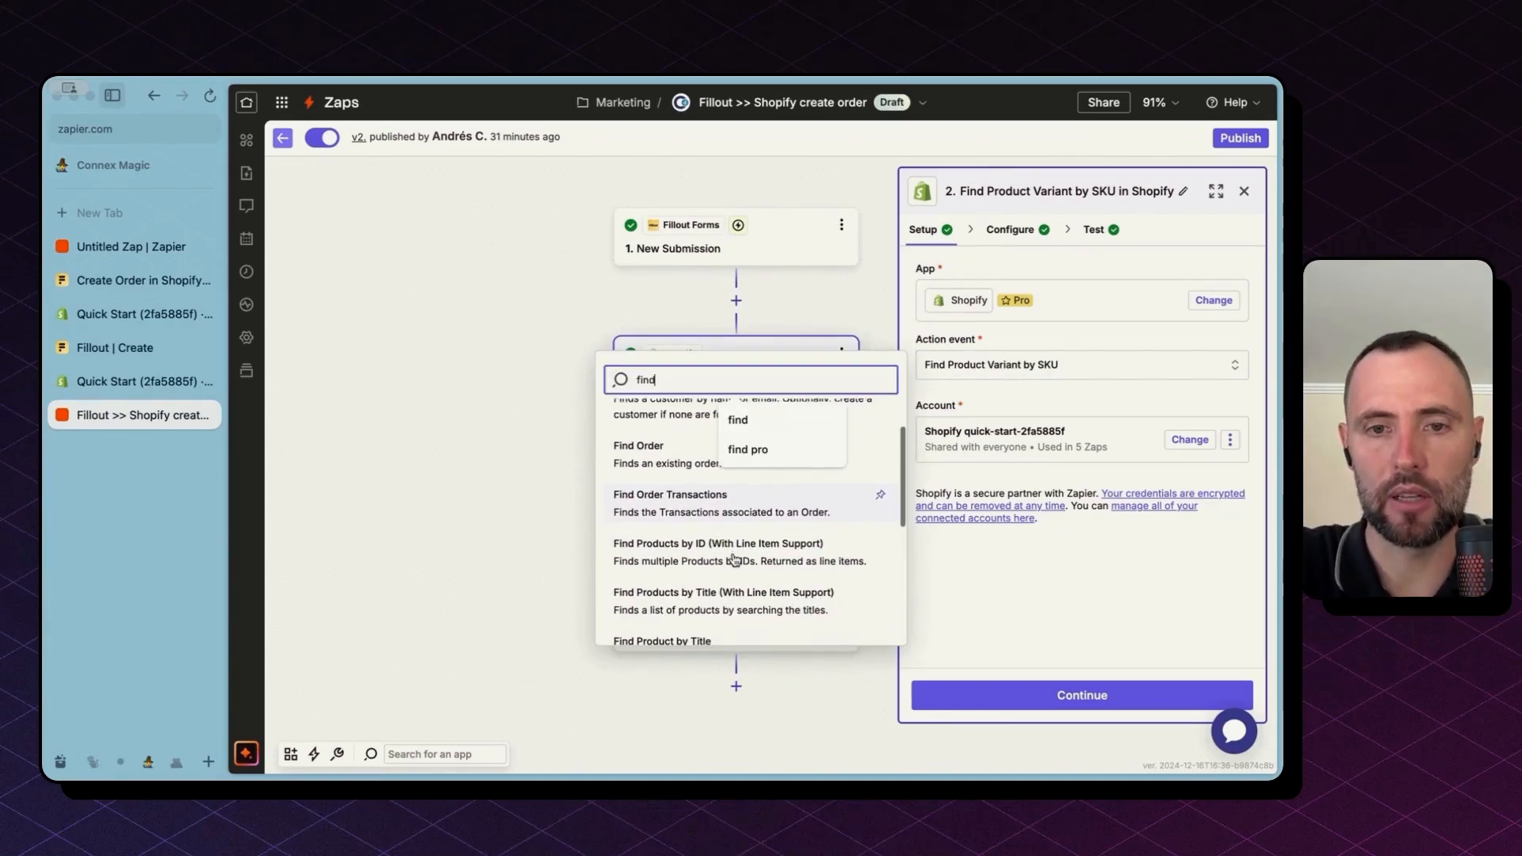
{"action": "scroll", "coordinate": [735, 559], "scroll_direction": "down", "scroll_amount": 1}
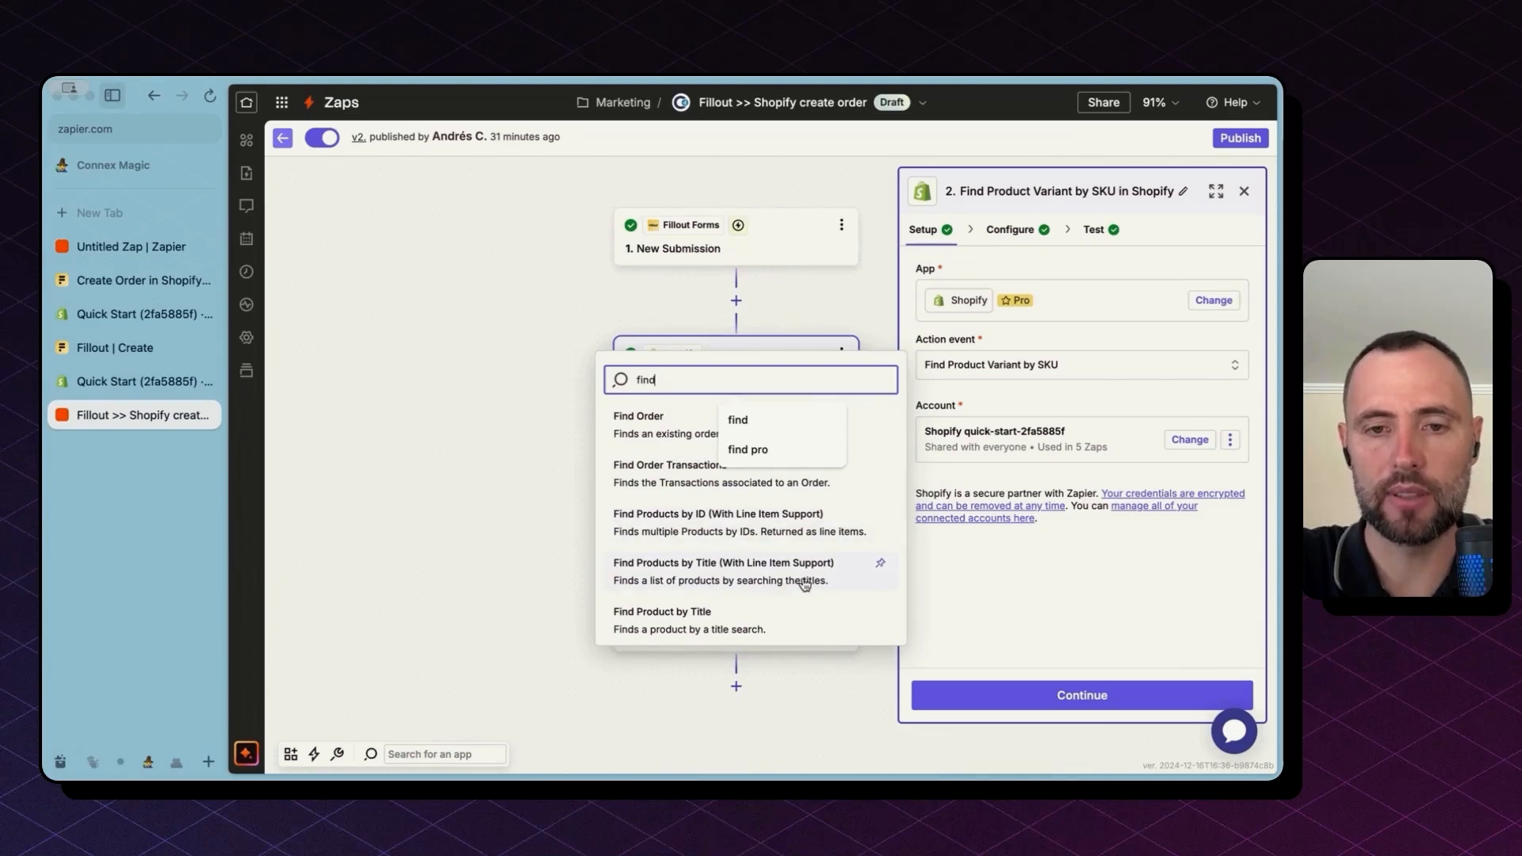
{"action": "scroll", "coordinate": [801, 581], "scroll_direction": "down", "scroll_amount": 3}
{"action": "left_click", "coordinate": [1012, 232]}
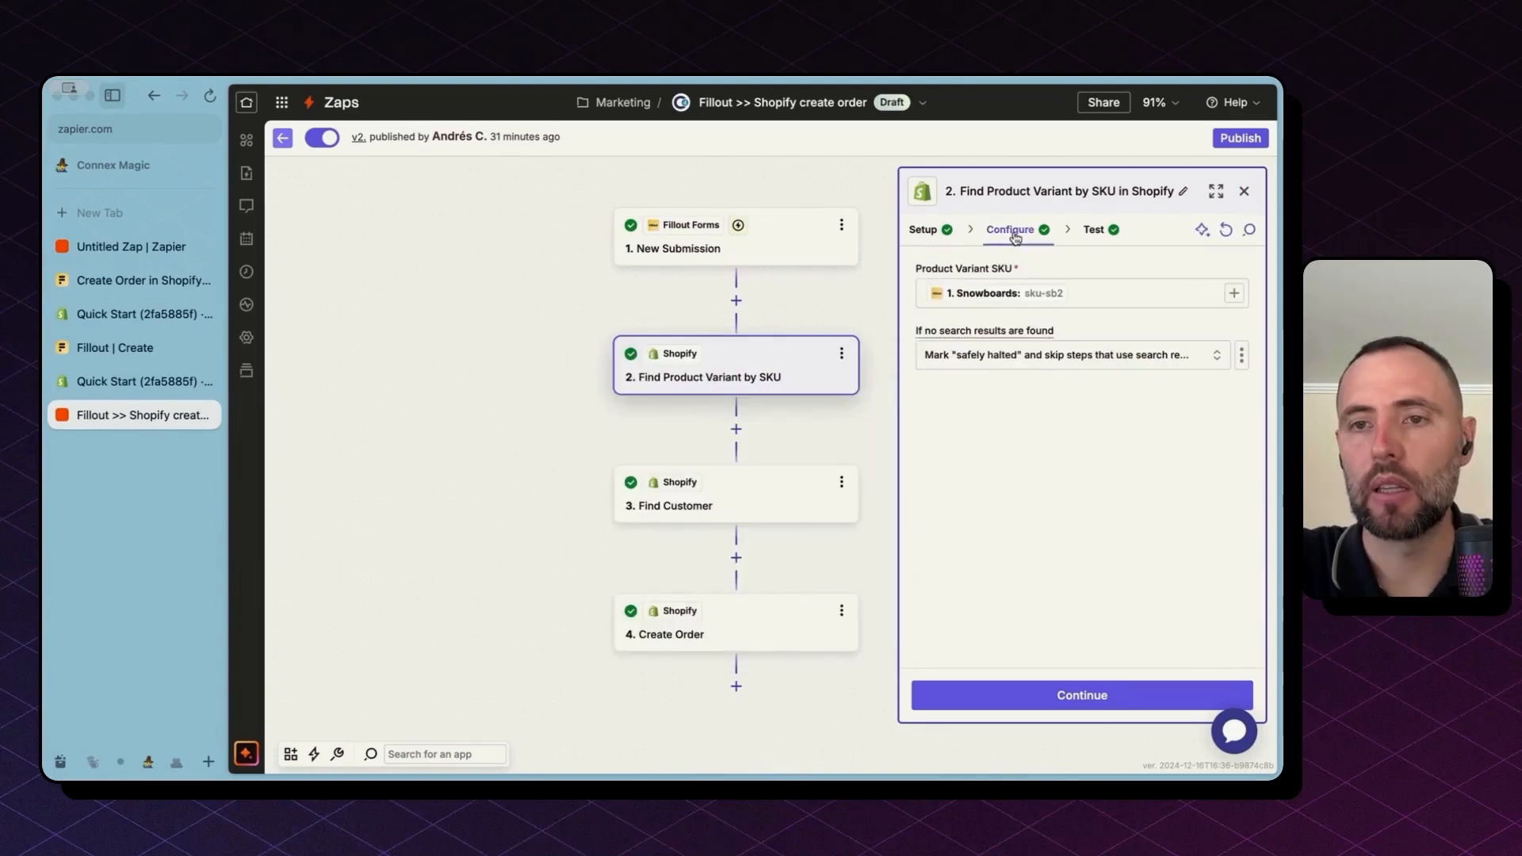
Step: Test the variant search, highlighting The Hidden Snowboard's name, ID, price 749.95 and stock 50
{"action": "left_click", "coordinate": [1083, 297]}
{"action": "left_click", "coordinate": [1094, 230]}
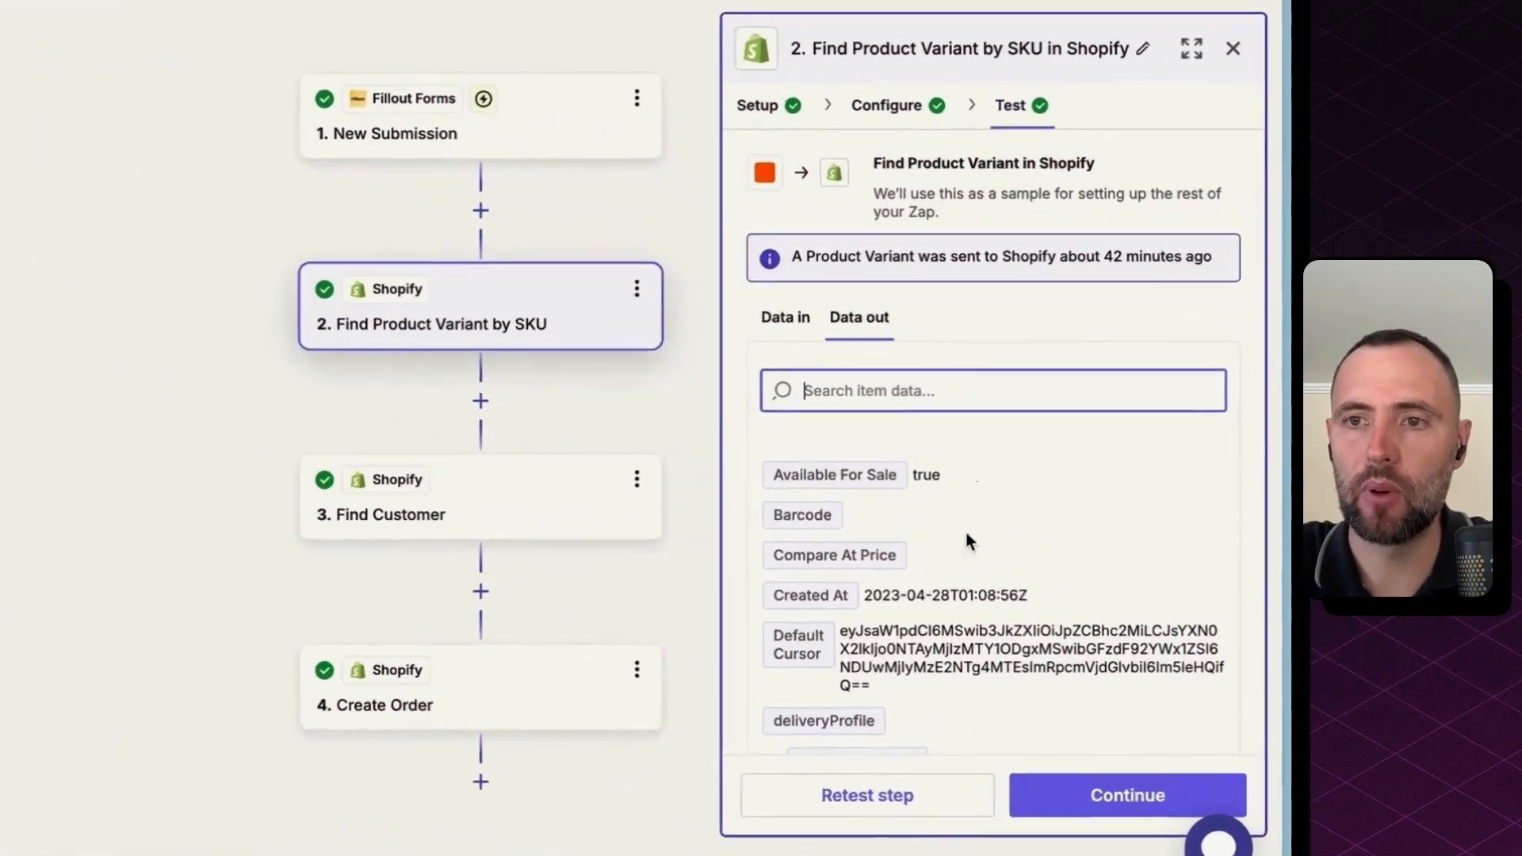
{"action": "scroll", "coordinate": [962, 548], "scroll_direction": "down", "scroll_amount": 5}
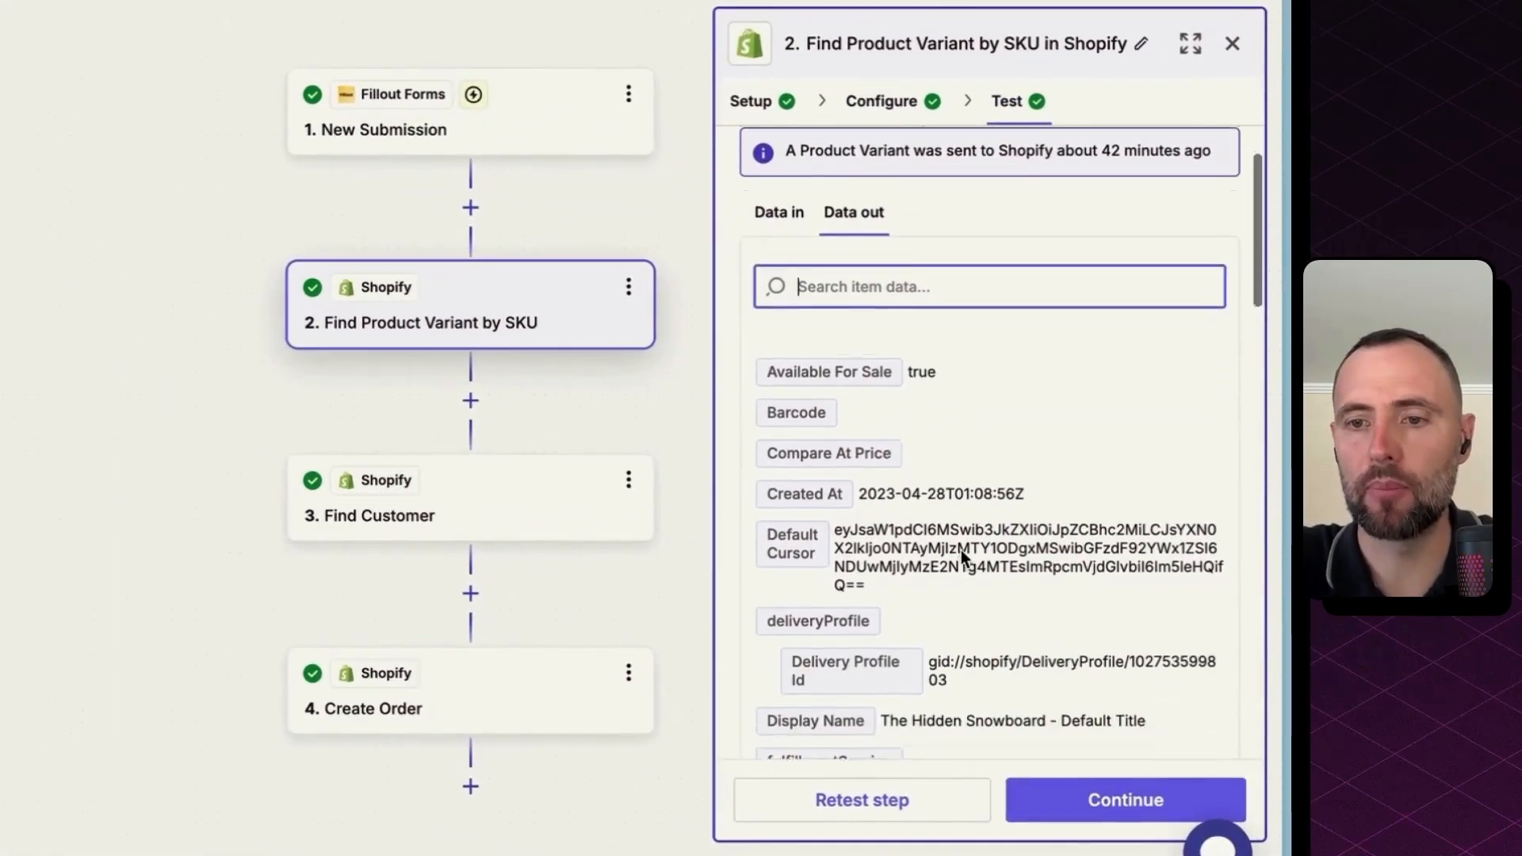
{"action": "scroll", "coordinate": [961, 550], "scroll_direction": "down", "scroll_amount": 3}
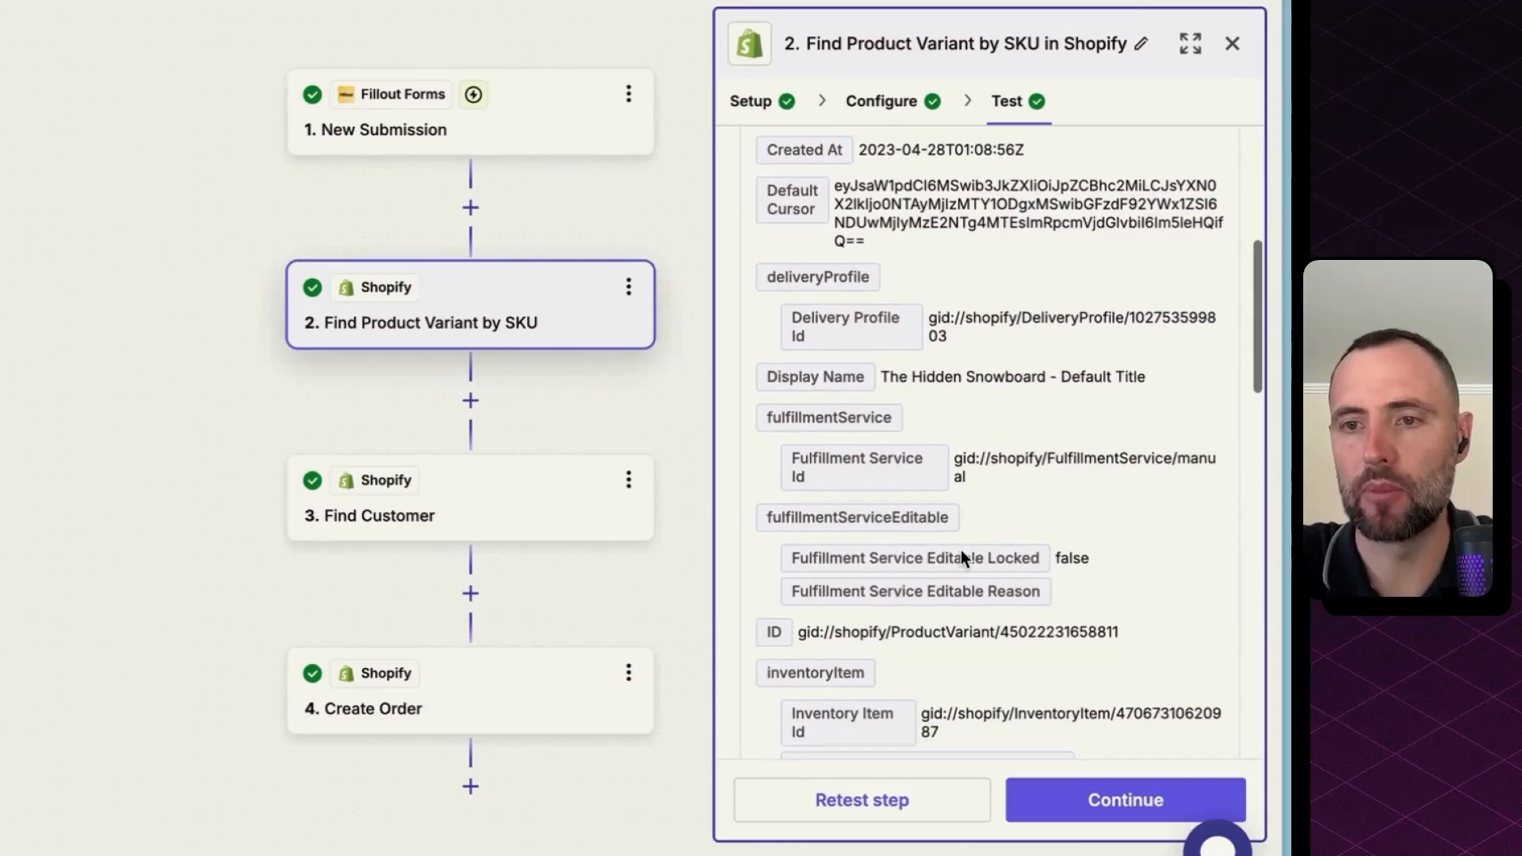
{"action": "triple_click", "coordinate": [911, 328]}
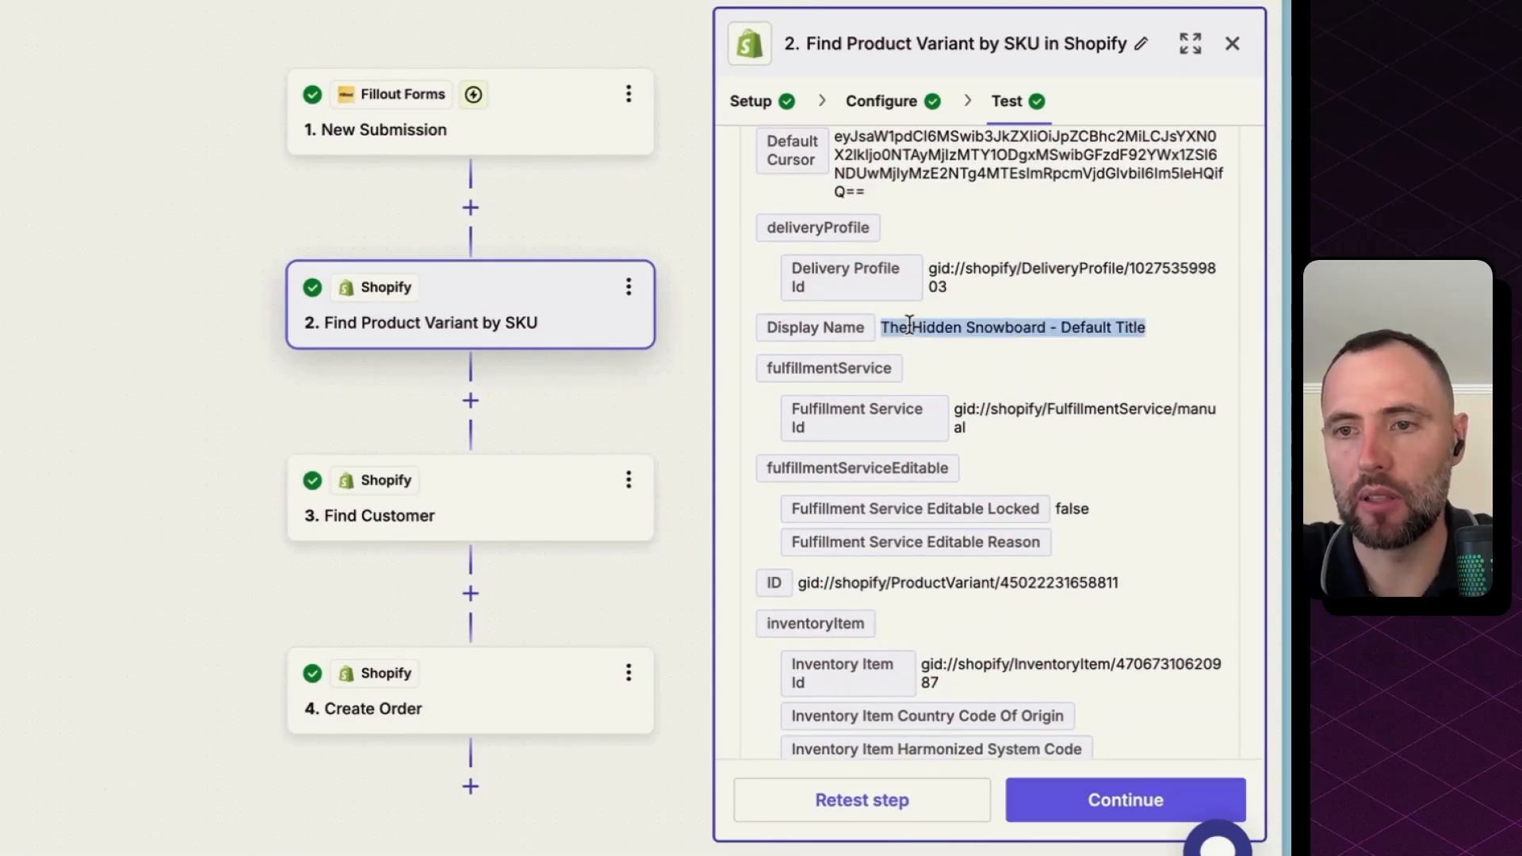
{"action": "triple_click", "coordinate": [994, 581]}
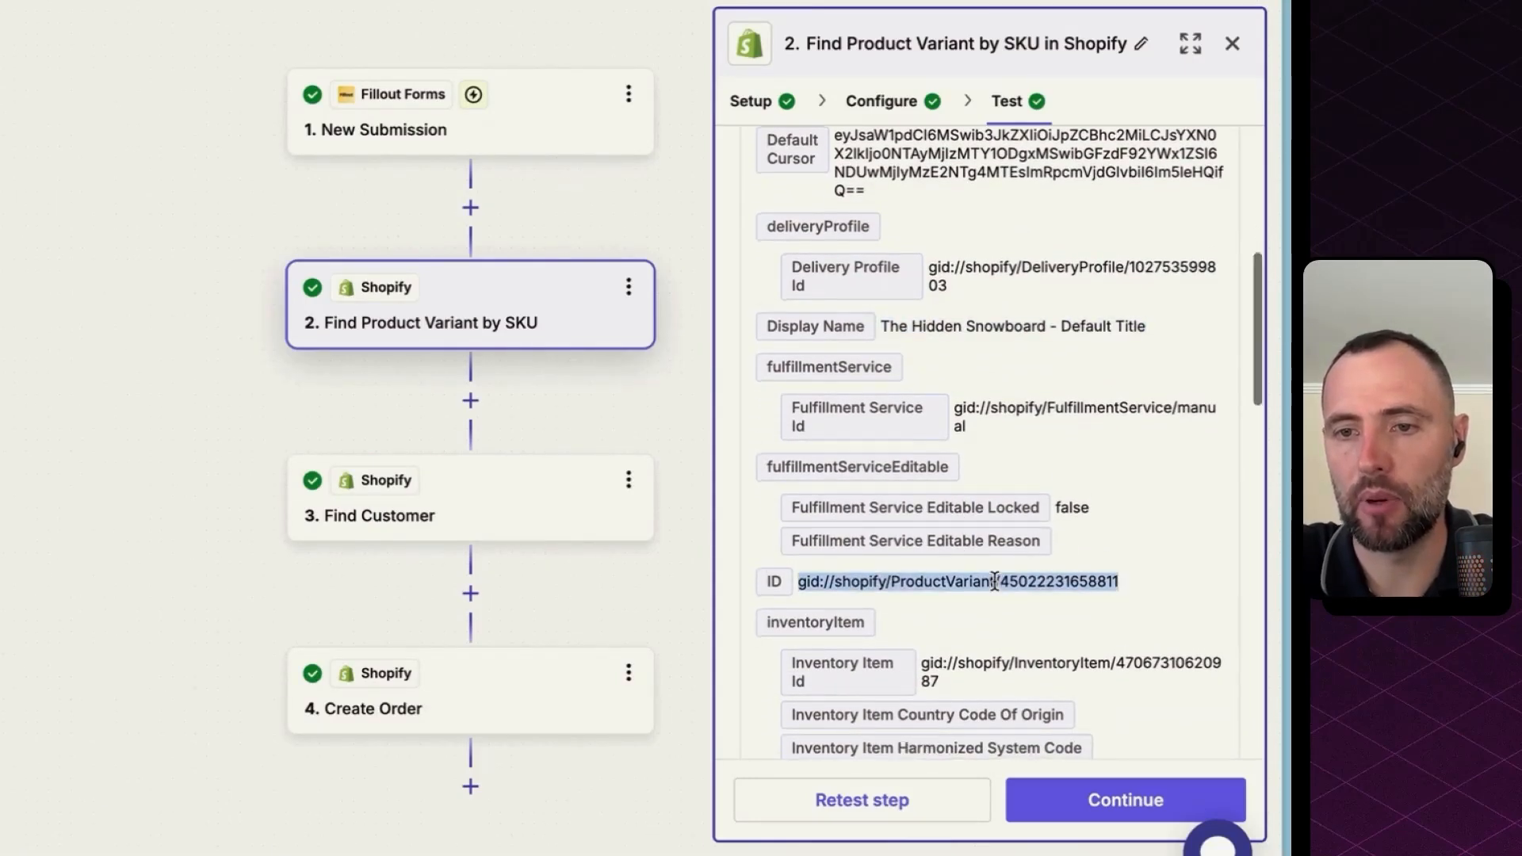
{"action": "scroll", "coordinate": [994, 581], "scroll_direction": "down", "scroll_amount": 5}
{"action": "left_click", "coordinate": [835, 622]}
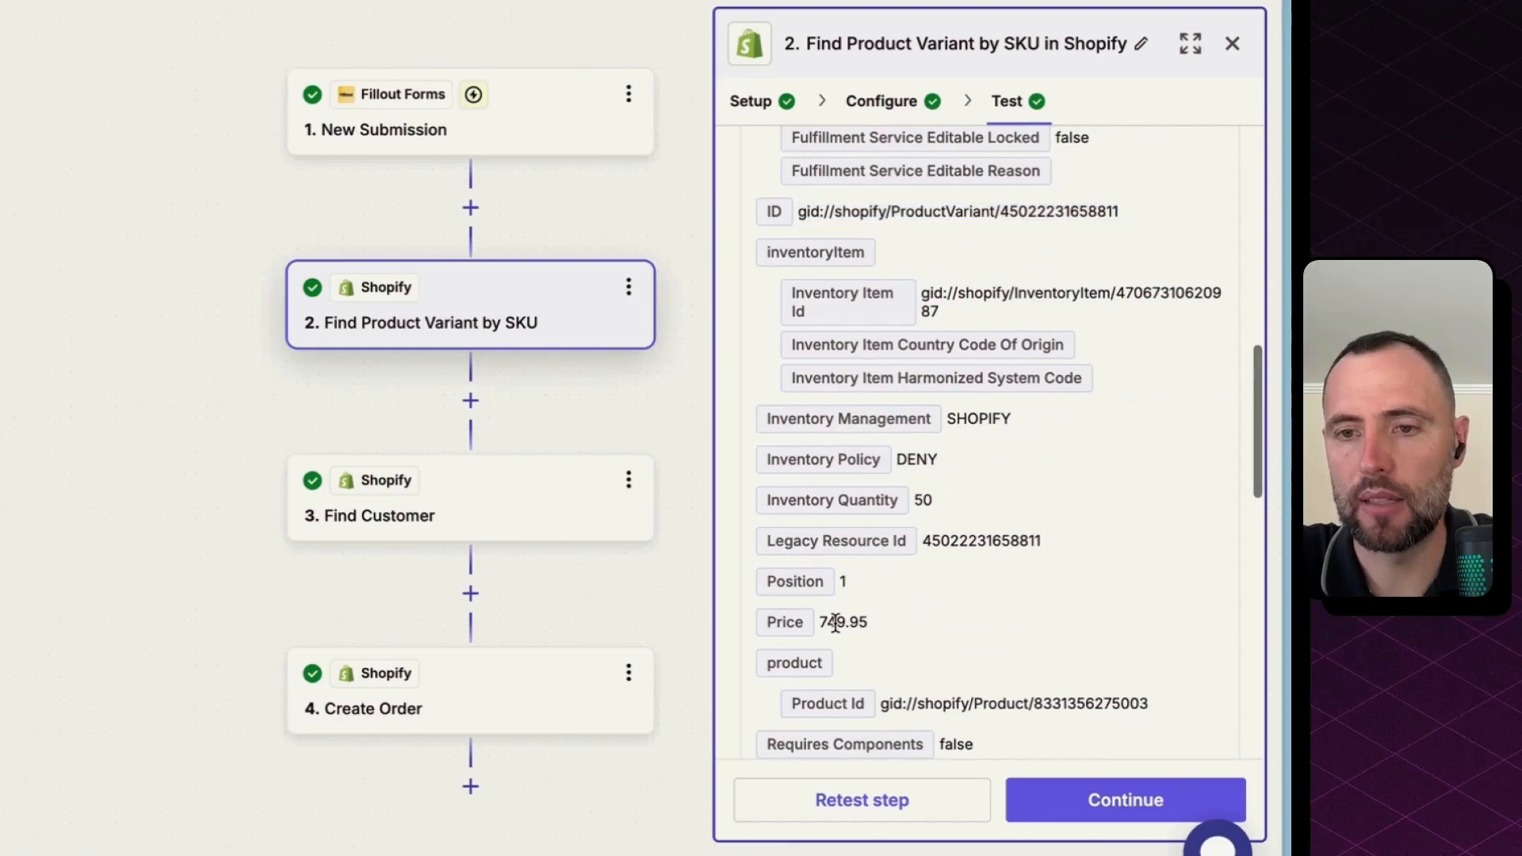
{"action": "triple_click", "coordinate": [835, 622]}
{"action": "double_click", "coordinate": [924, 501]}
{"action": "scroll", "coordinate": [954, 488], "scroll_direction": "down", "scroll_amount": 3}
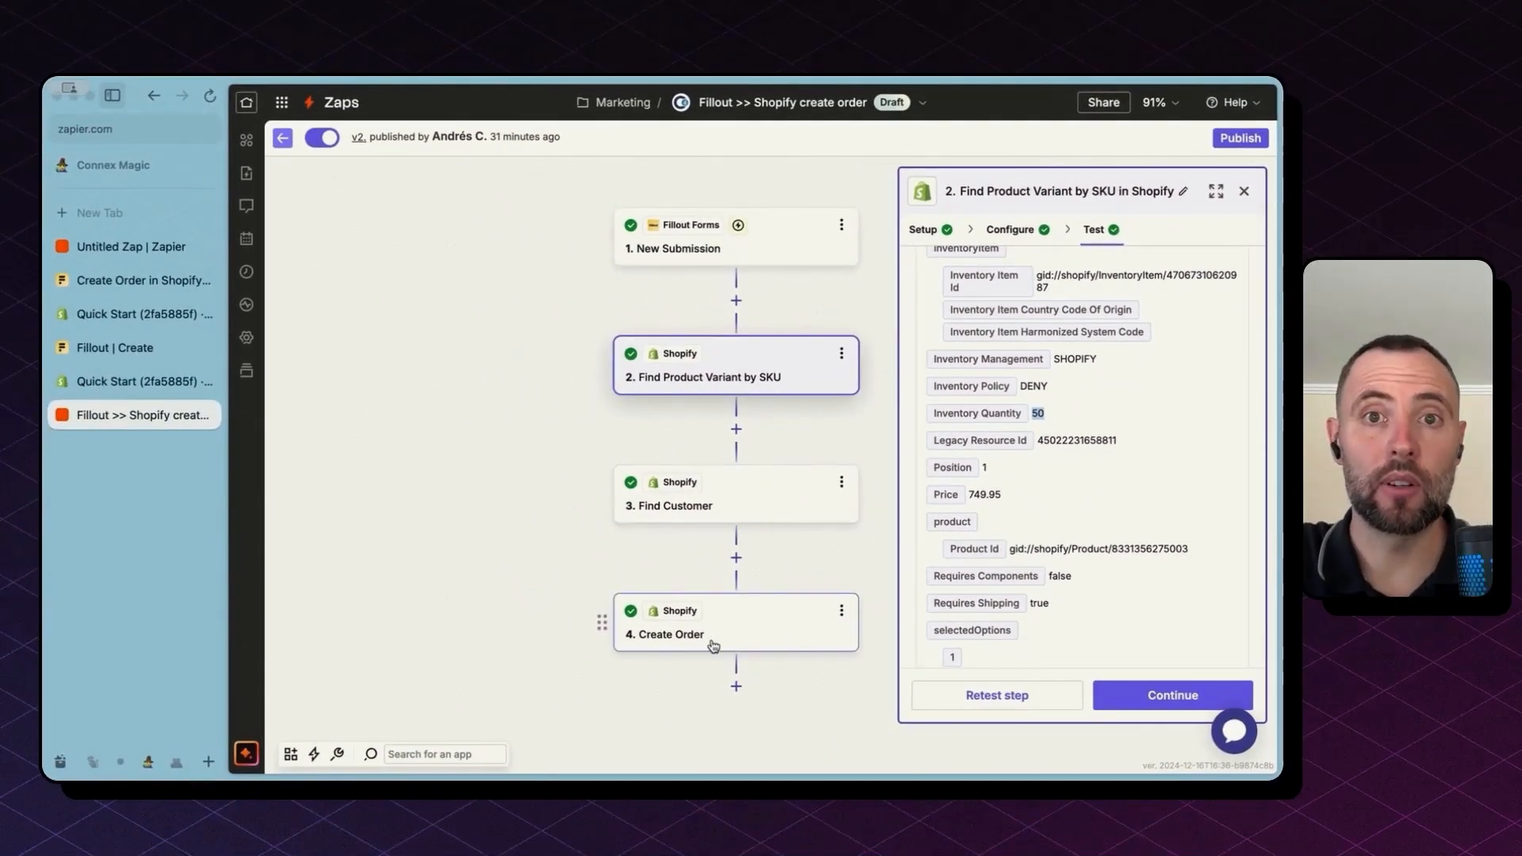
Step: Review Find Customer: search by submission email, creating missing customers from name, phone and address
{"action": "left_click", "coordinate": [763, 509]}
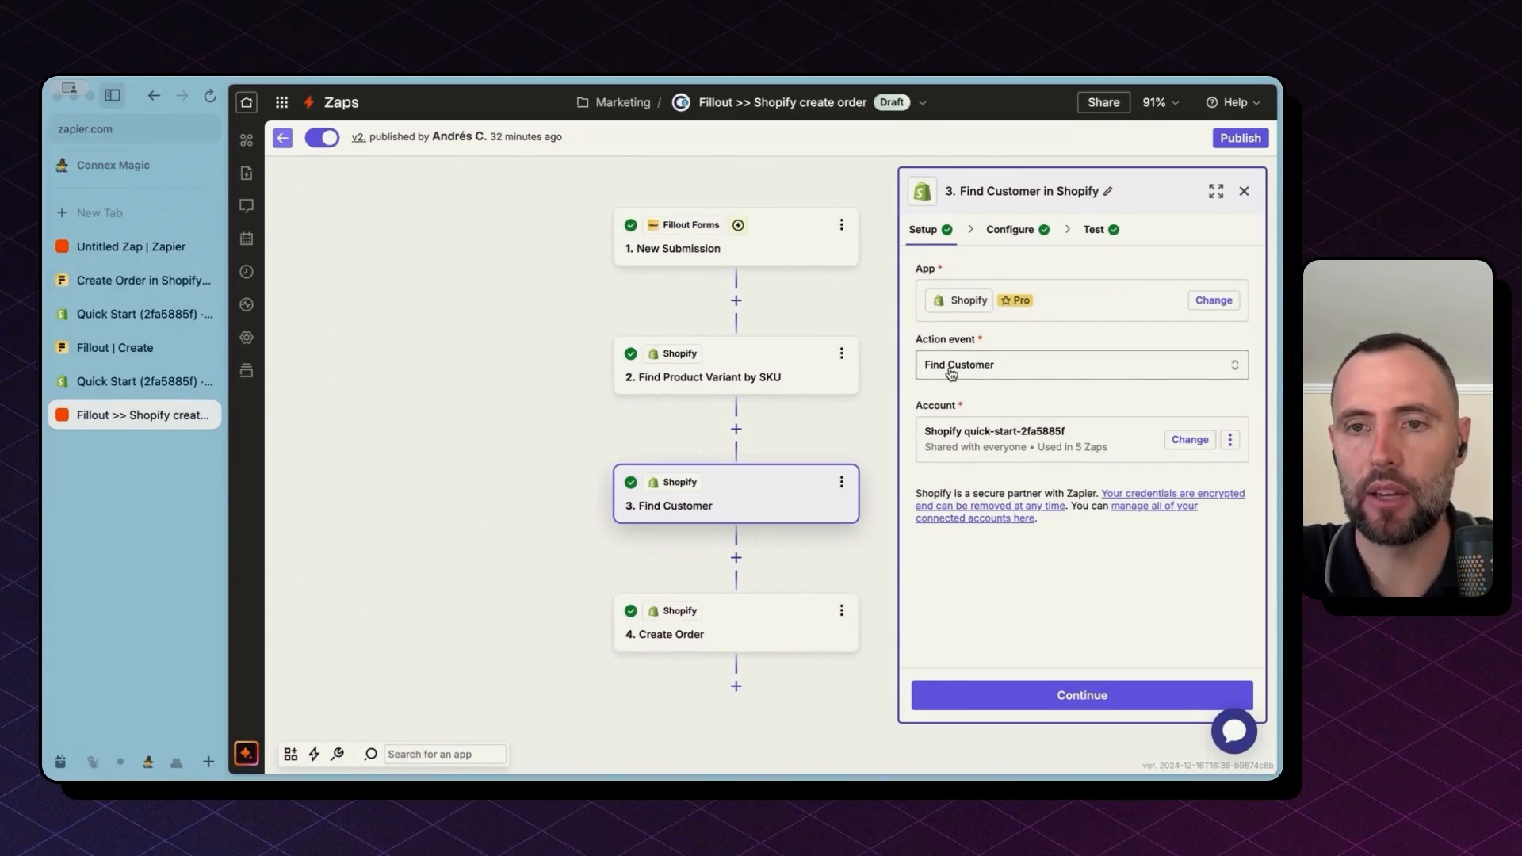
{"action": "left_click", "coordinate": [1034, 694]}
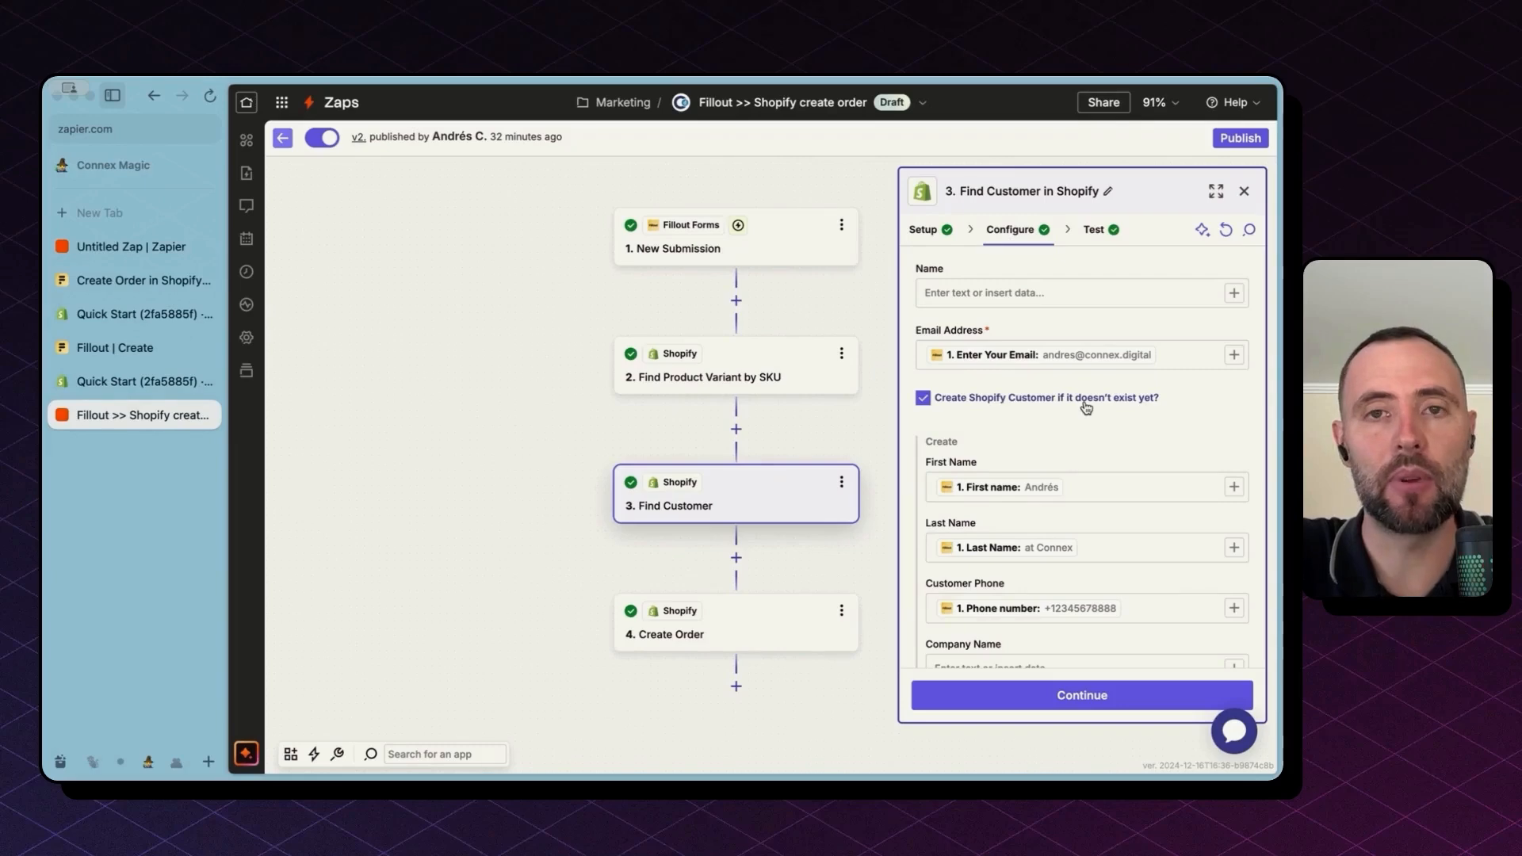
{"action": "scroll", "coordinate": [1086, 407], "scroll_direction": "down", "scroll_amount": 3}
{"action": "scroll", "coordinate": [1081, 408], "scroll_direction": "up", "scroll_amount": 3}
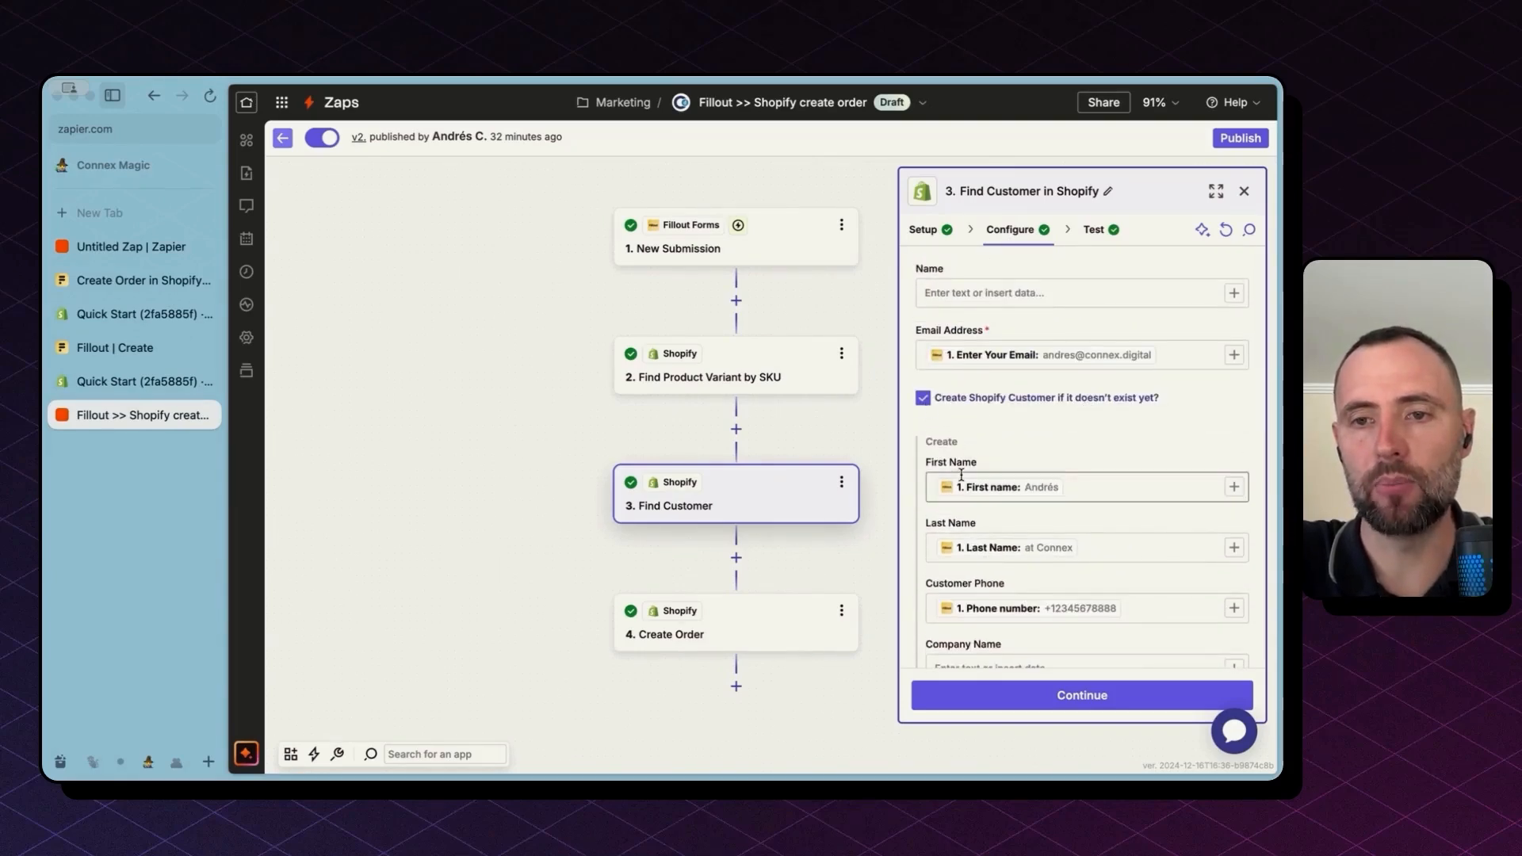
{"action": "scroll", "coordinate": [965, 459], "scroll_direction": "down", "scroll_amount": 3}
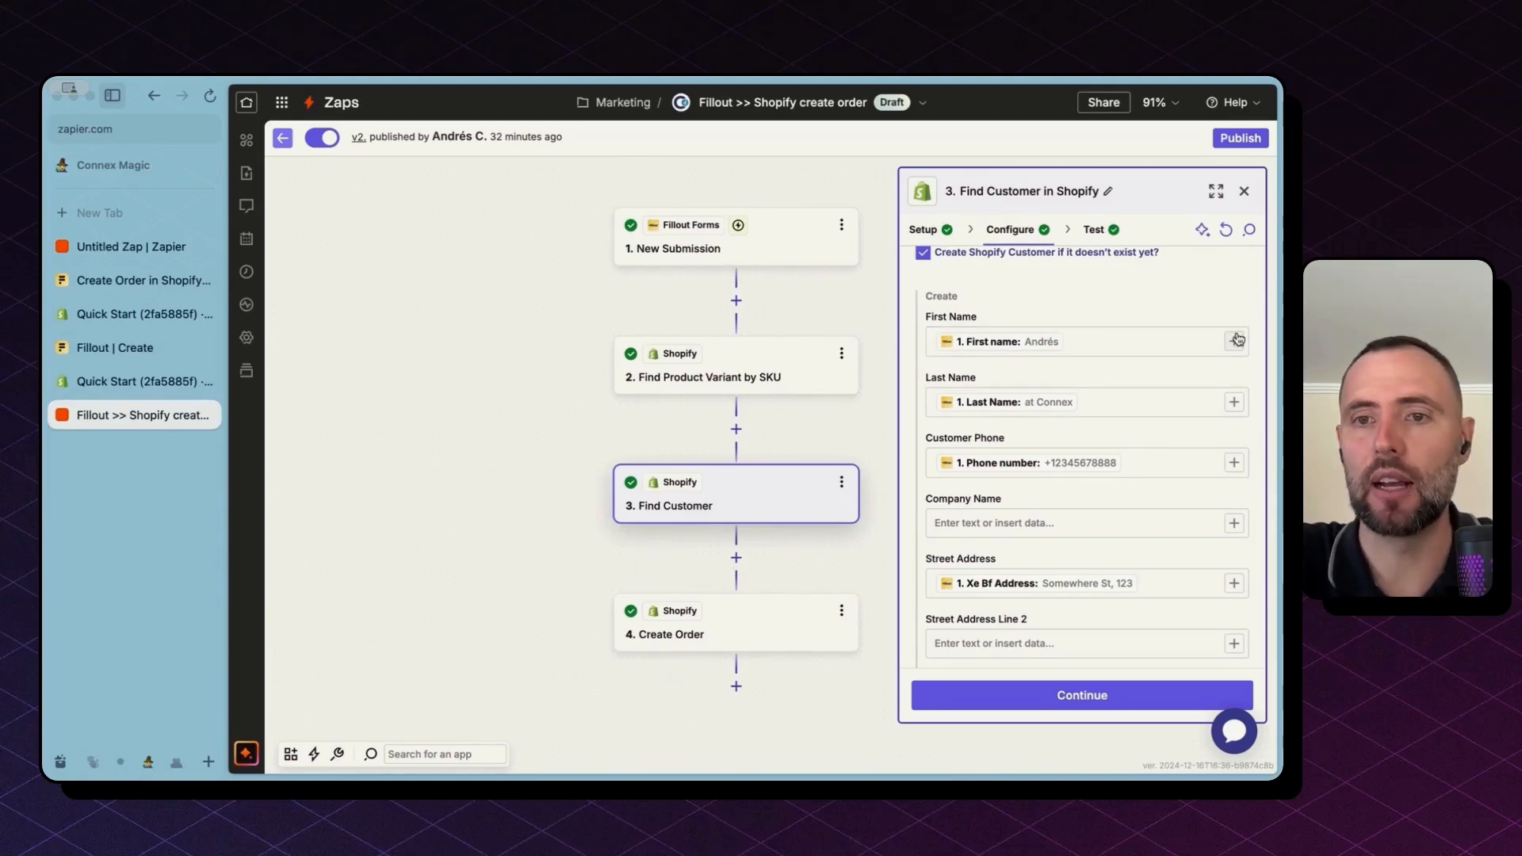
{"action": "scroll", "coordinate": [1103, 561], "scroll_direction": "down", "scroll_amount": 5}
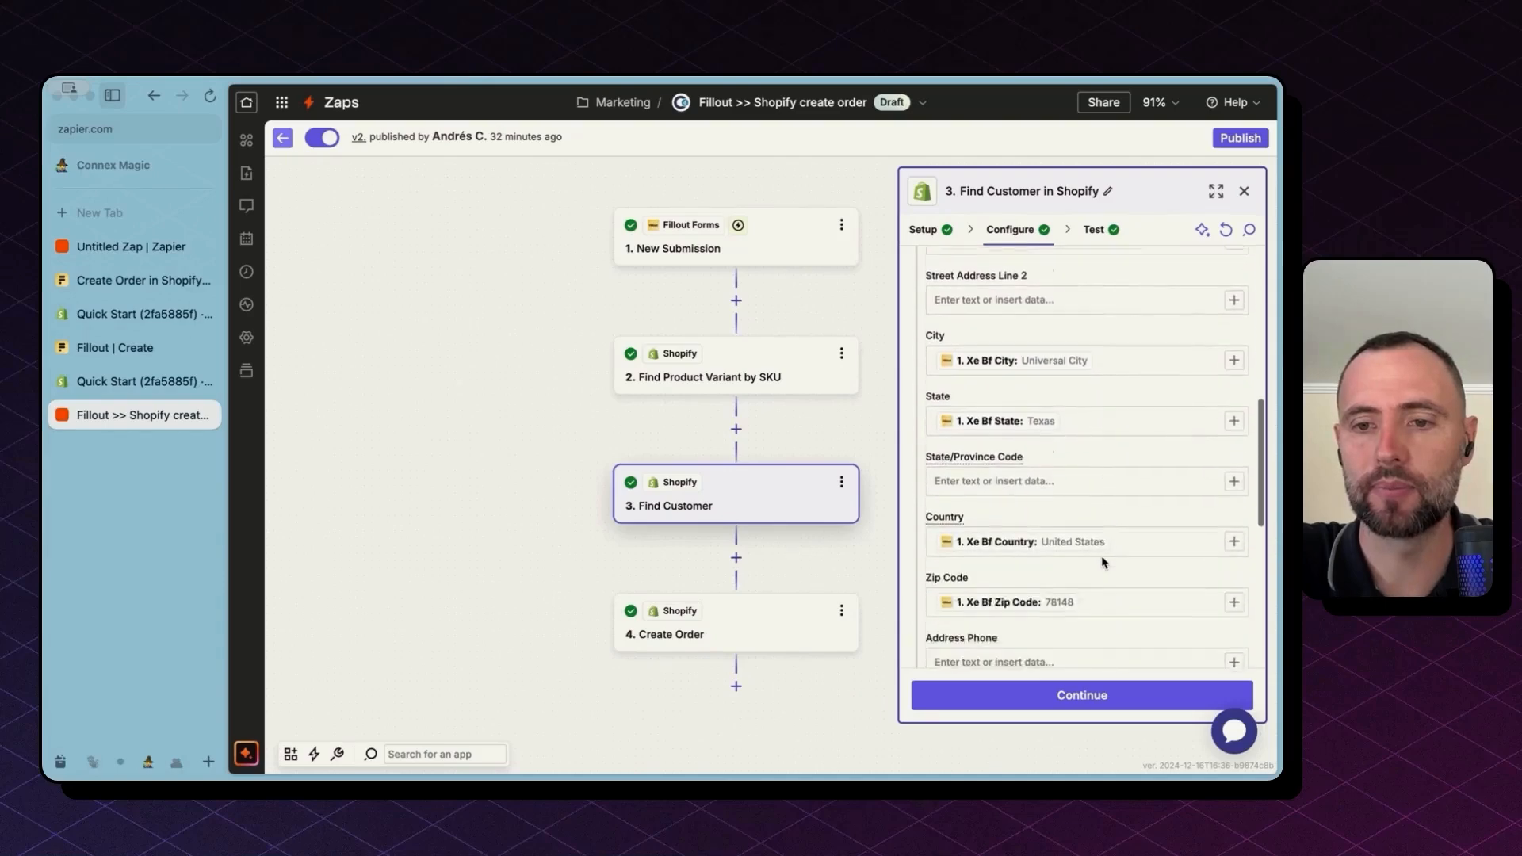
{"action": "scroll", "coordinate": [1101, 559], "scroll_direction": "down", "scroll_amount": 6}
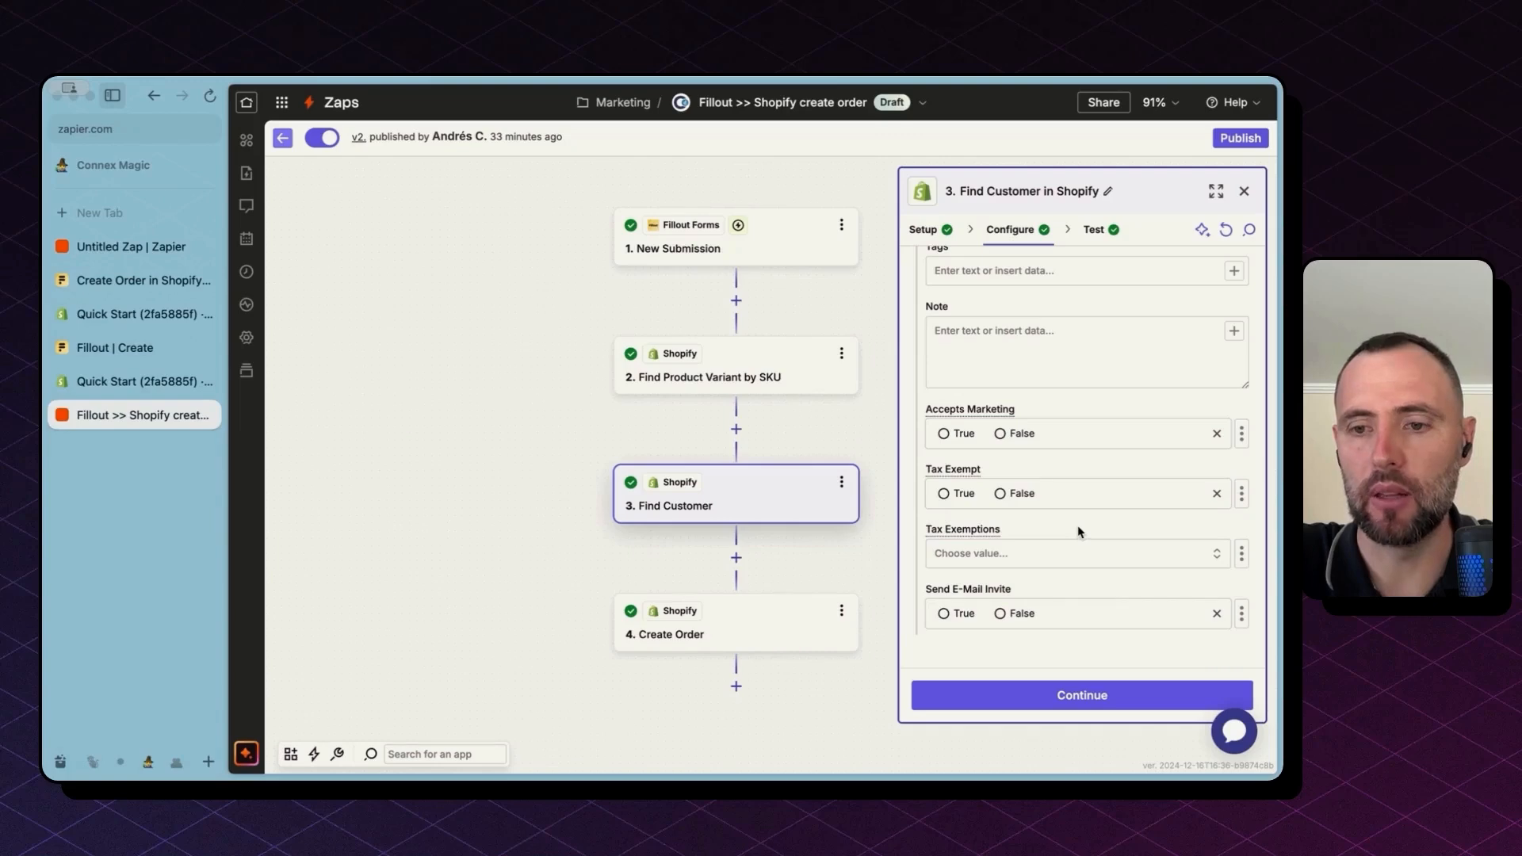
Step: Open Create Order's configuration and switch Product Variant to Static, then to Custom
{"action": "left_click", "coordinate": [769, 368]}
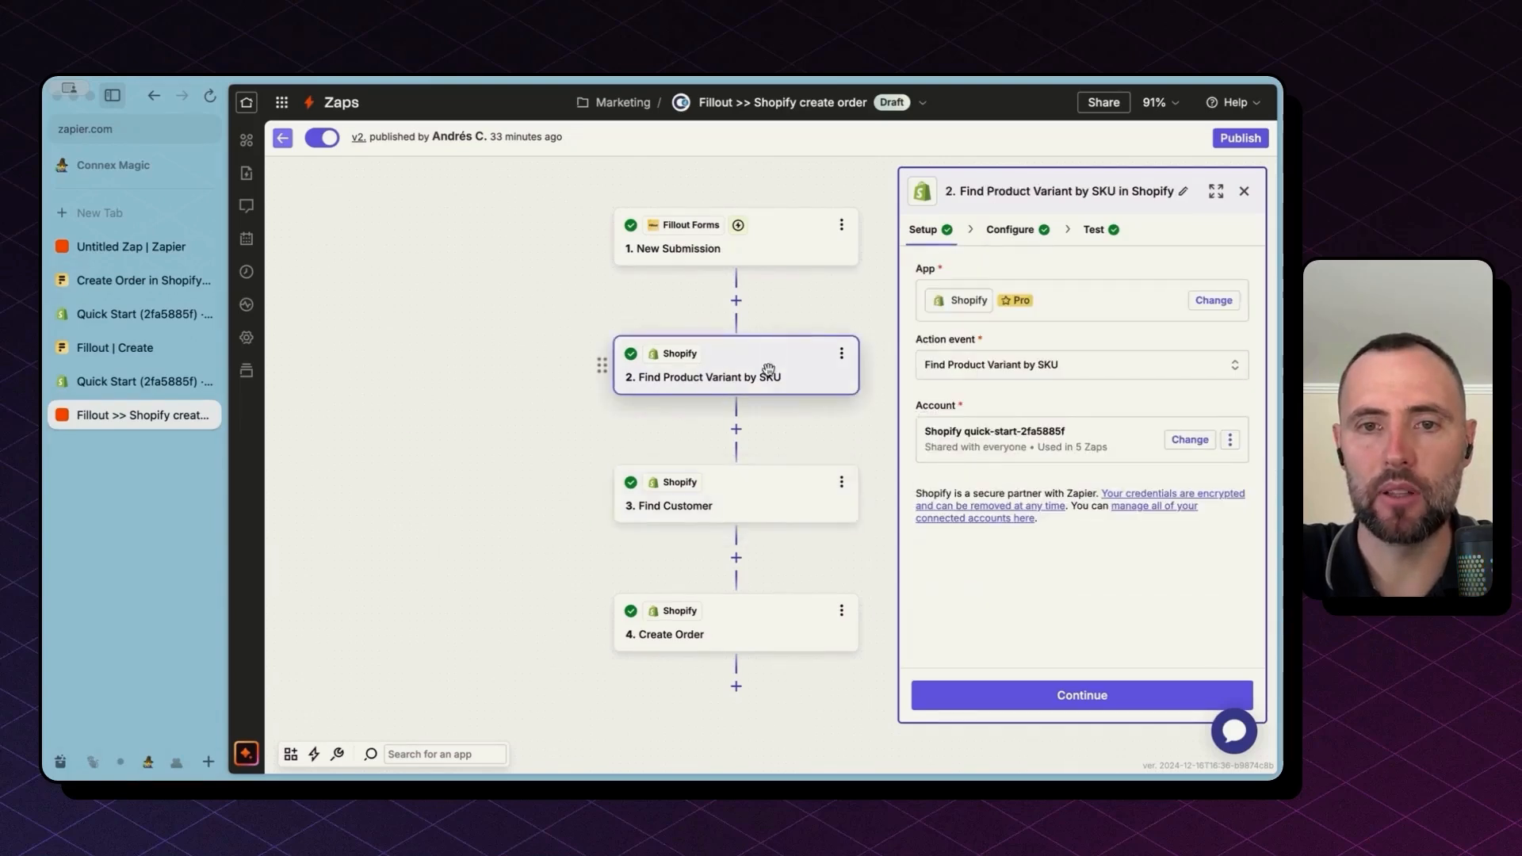
{"action": "left_click", "coordinate": [701, 622]}
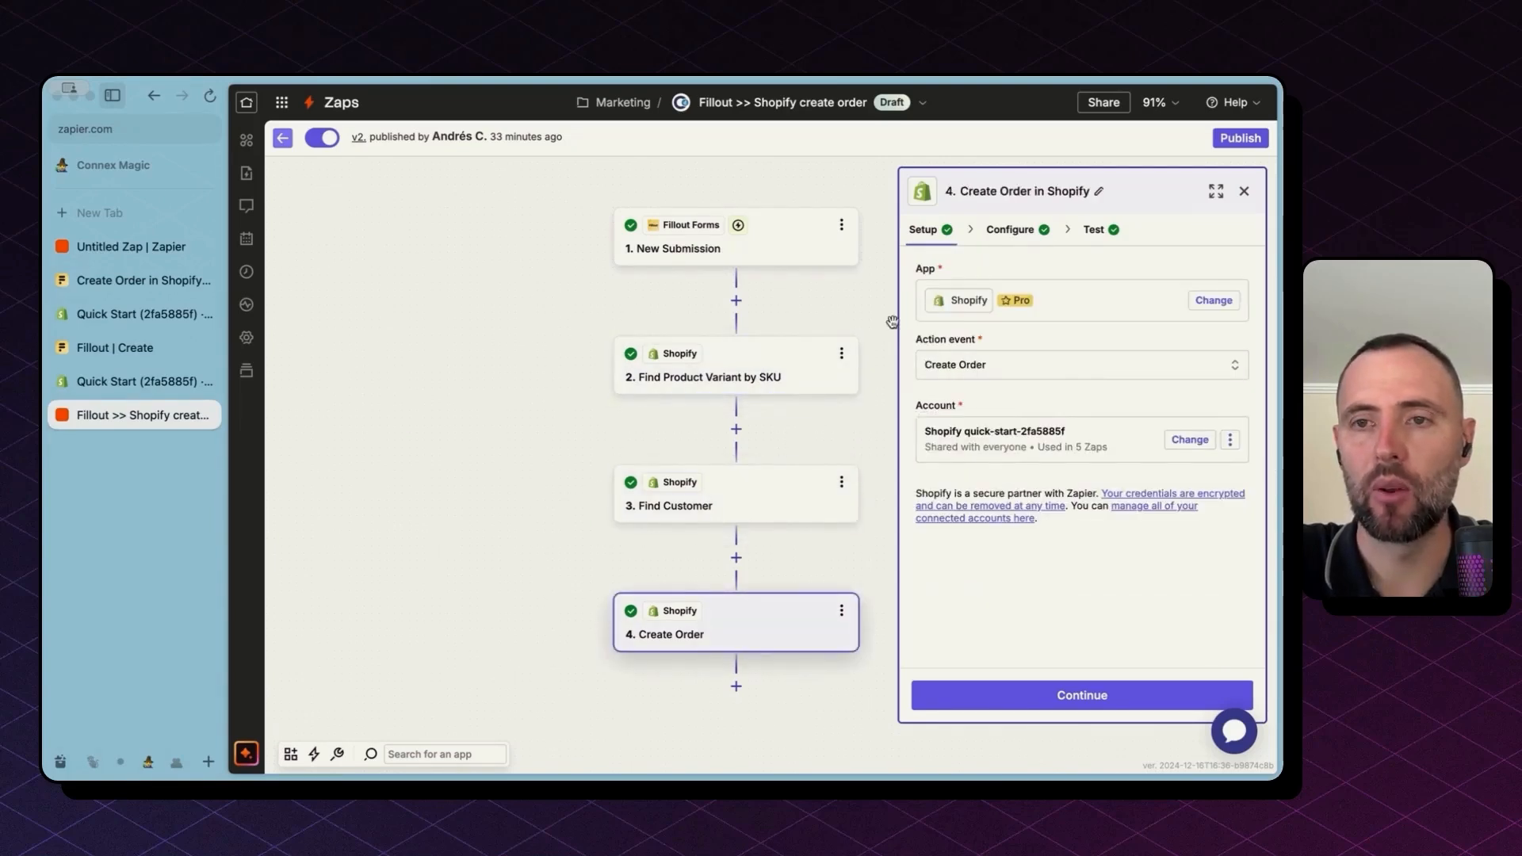
{"action": "left_click", "coordinate": [1010, 231]}
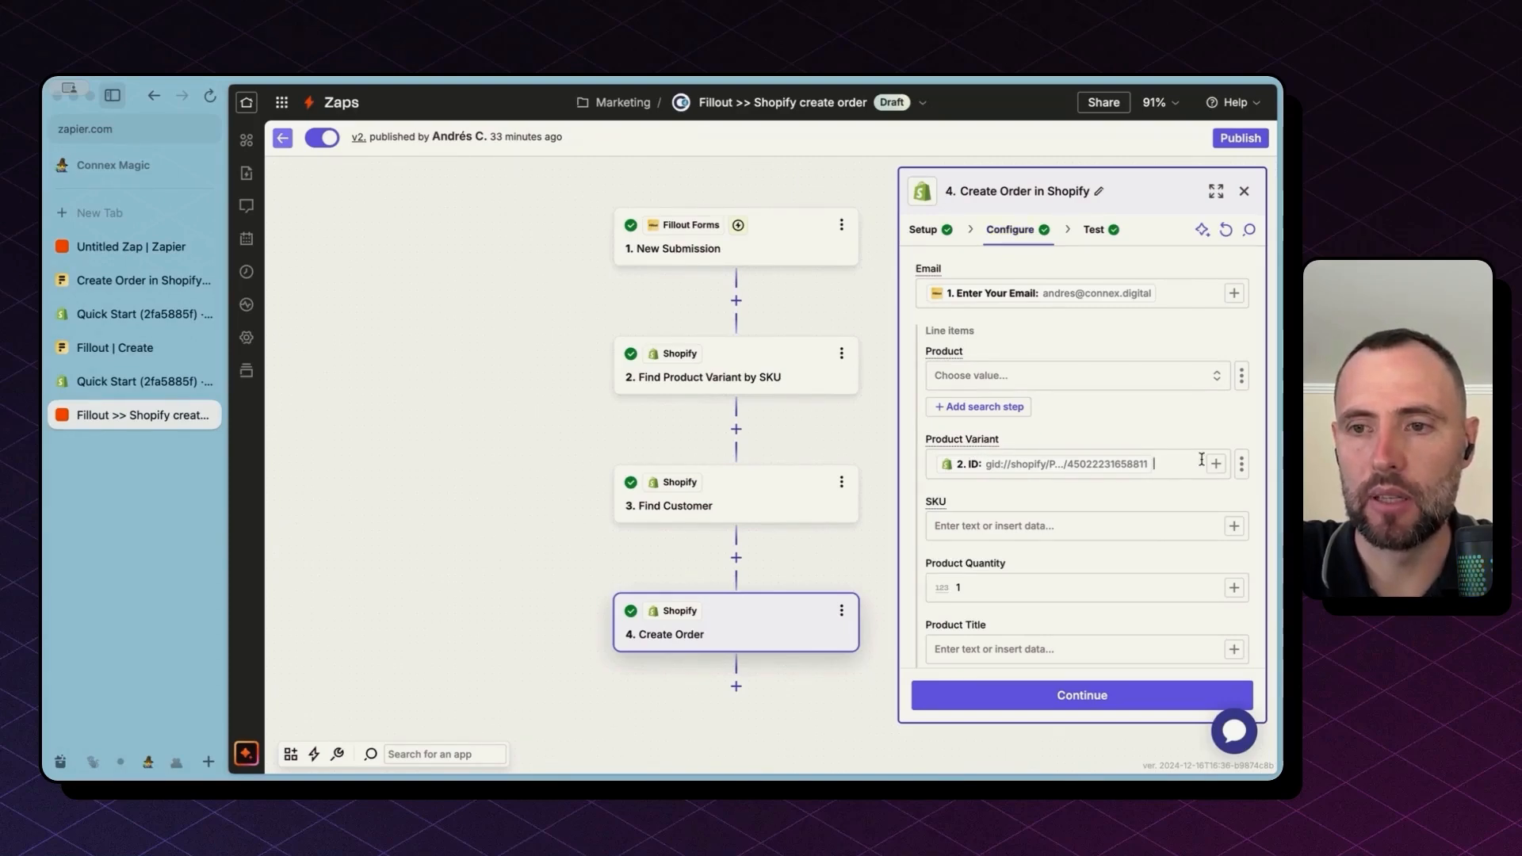
{"action": "left_click", "coordinate": [1241, 463]}
{"action": "left_click", "coordinate": [1202, 501]}
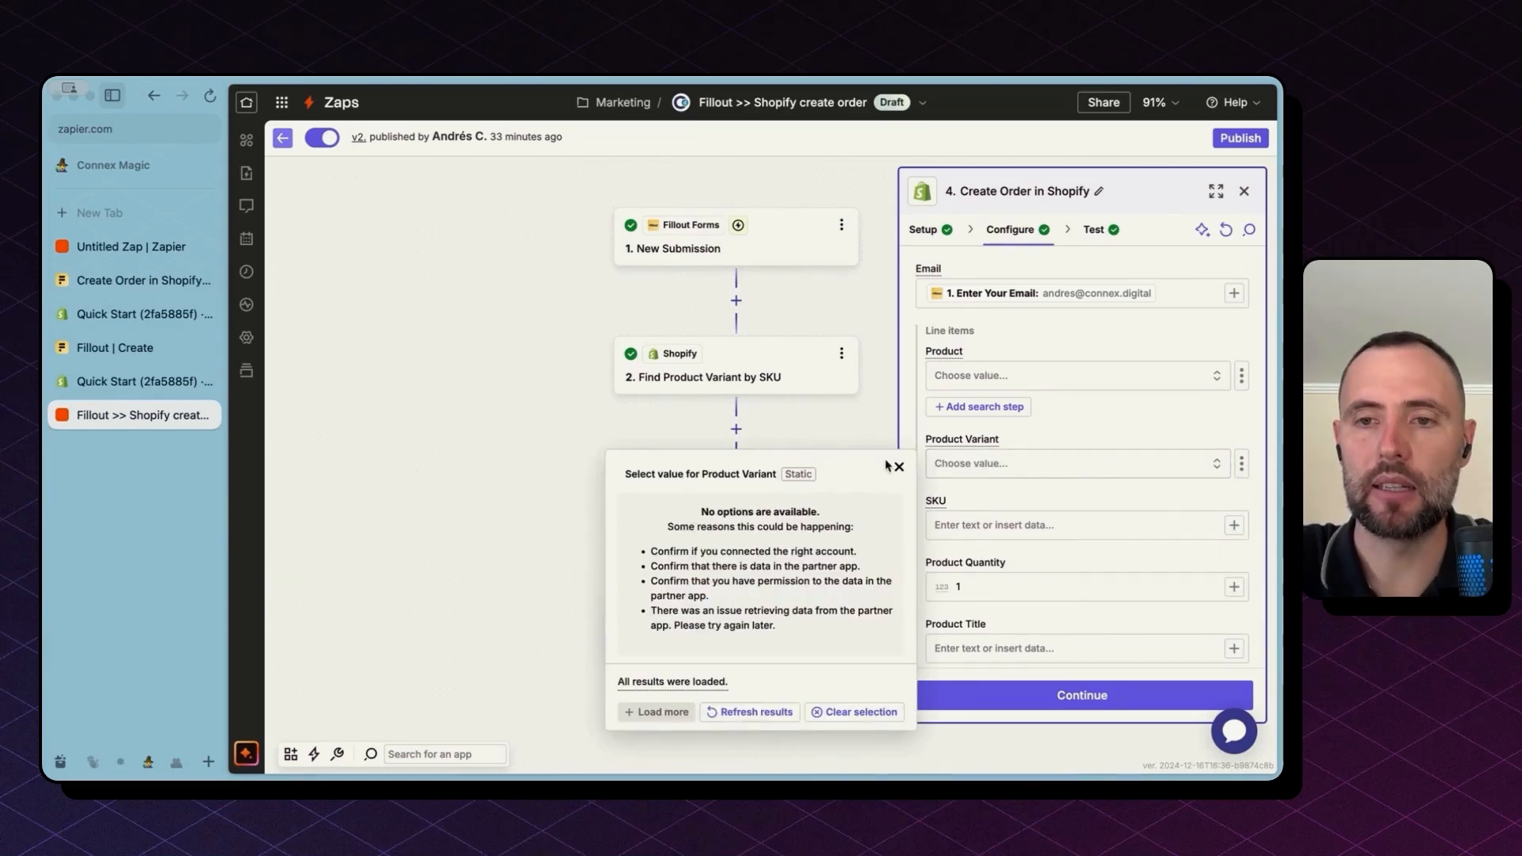
{"action": "left_click", "coordinate": [1242, 463]}
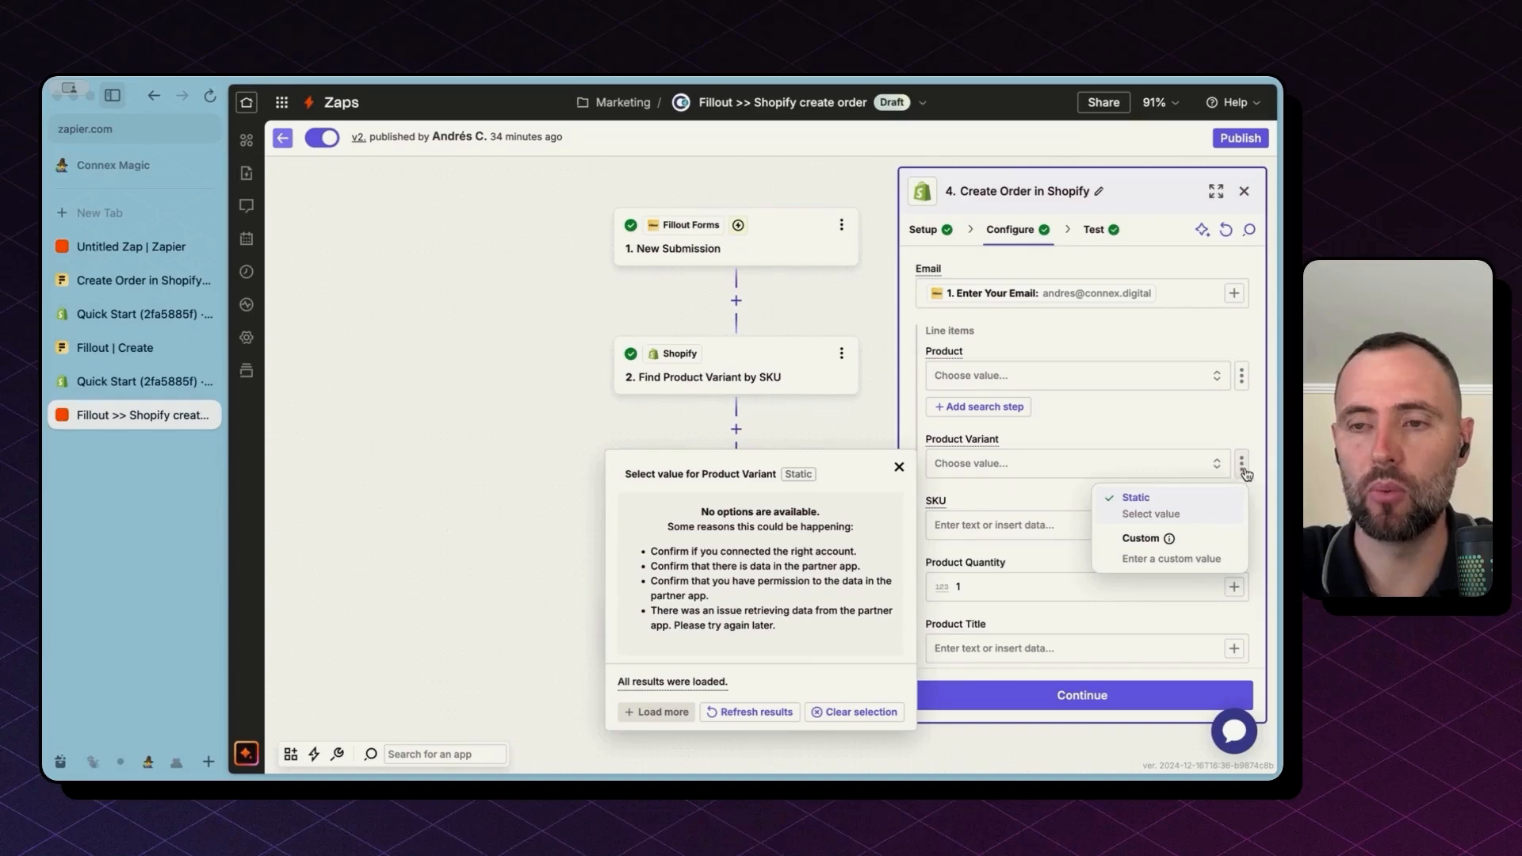
{"action": "left_click", "coordinate": [1214, 543]}
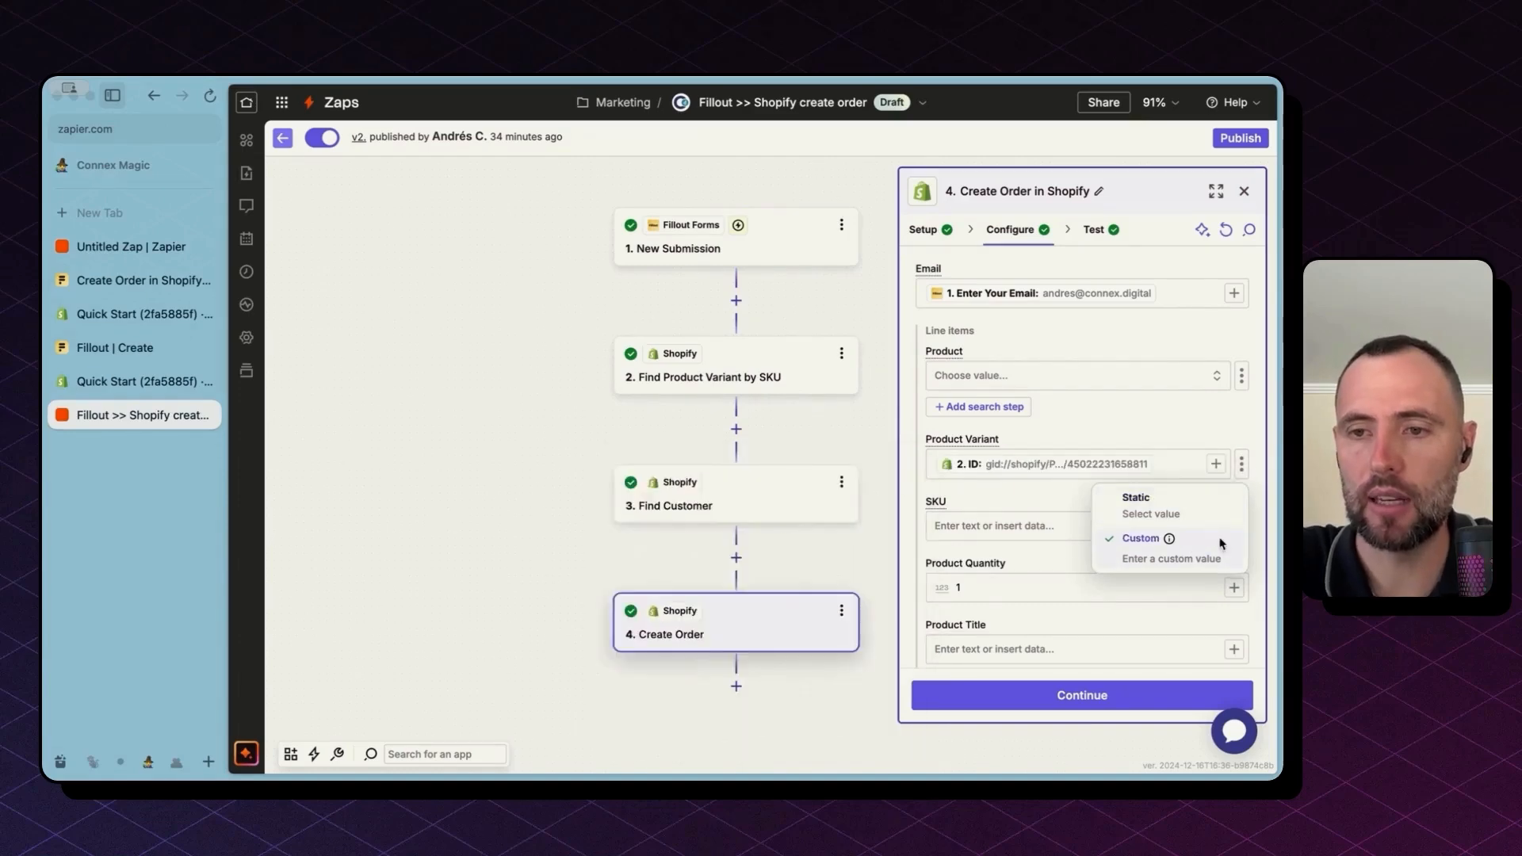
Step: Replace Product Variant's old pill with the variant ID from step 2
{"action": "left_click", "coordinate": [1176, 468]}
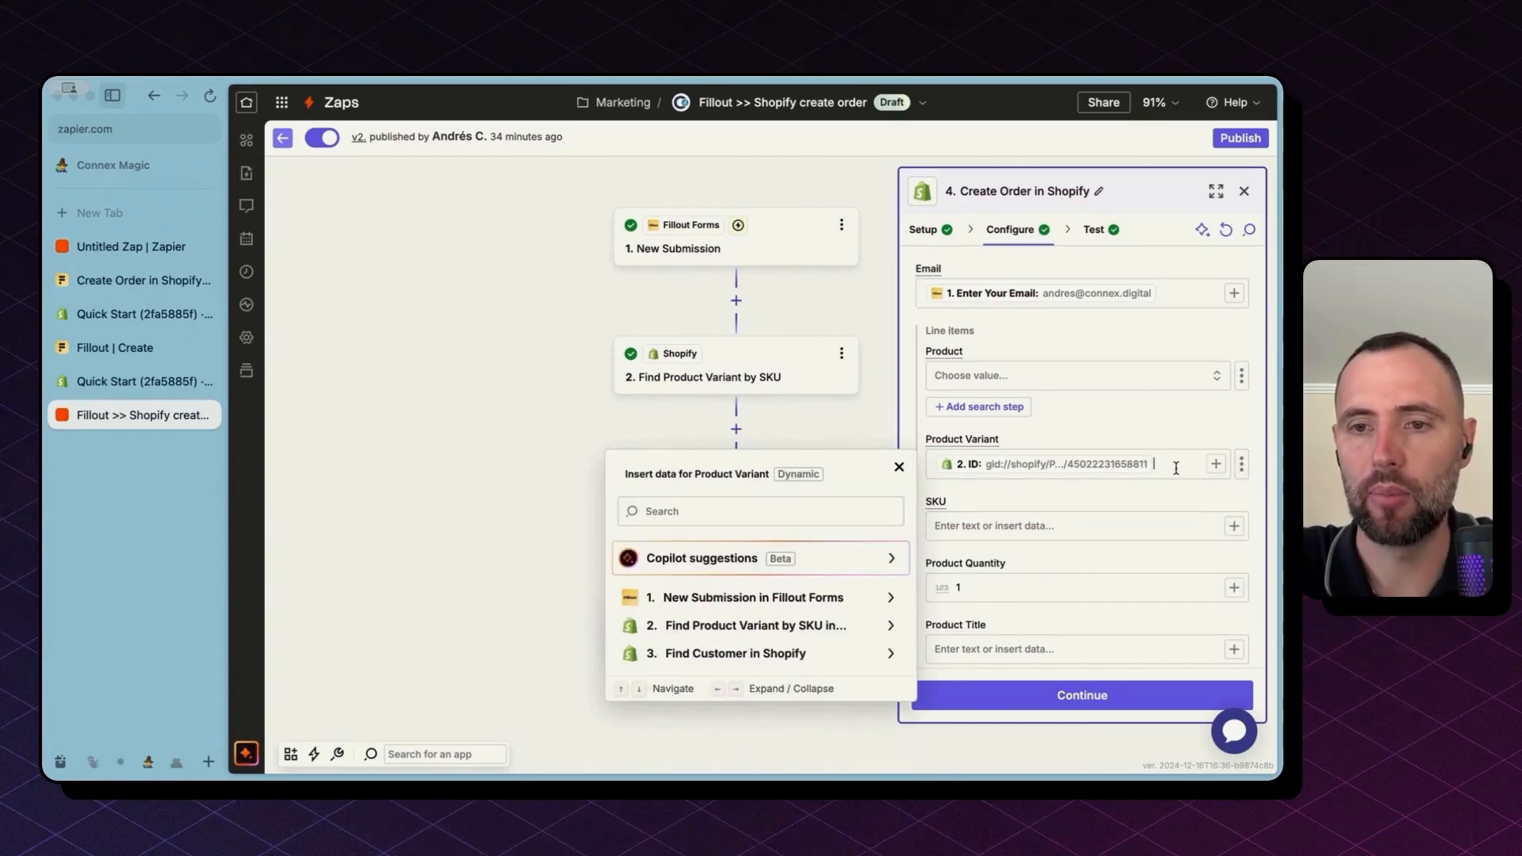
{"action": "key", "text": "BackSpace"}
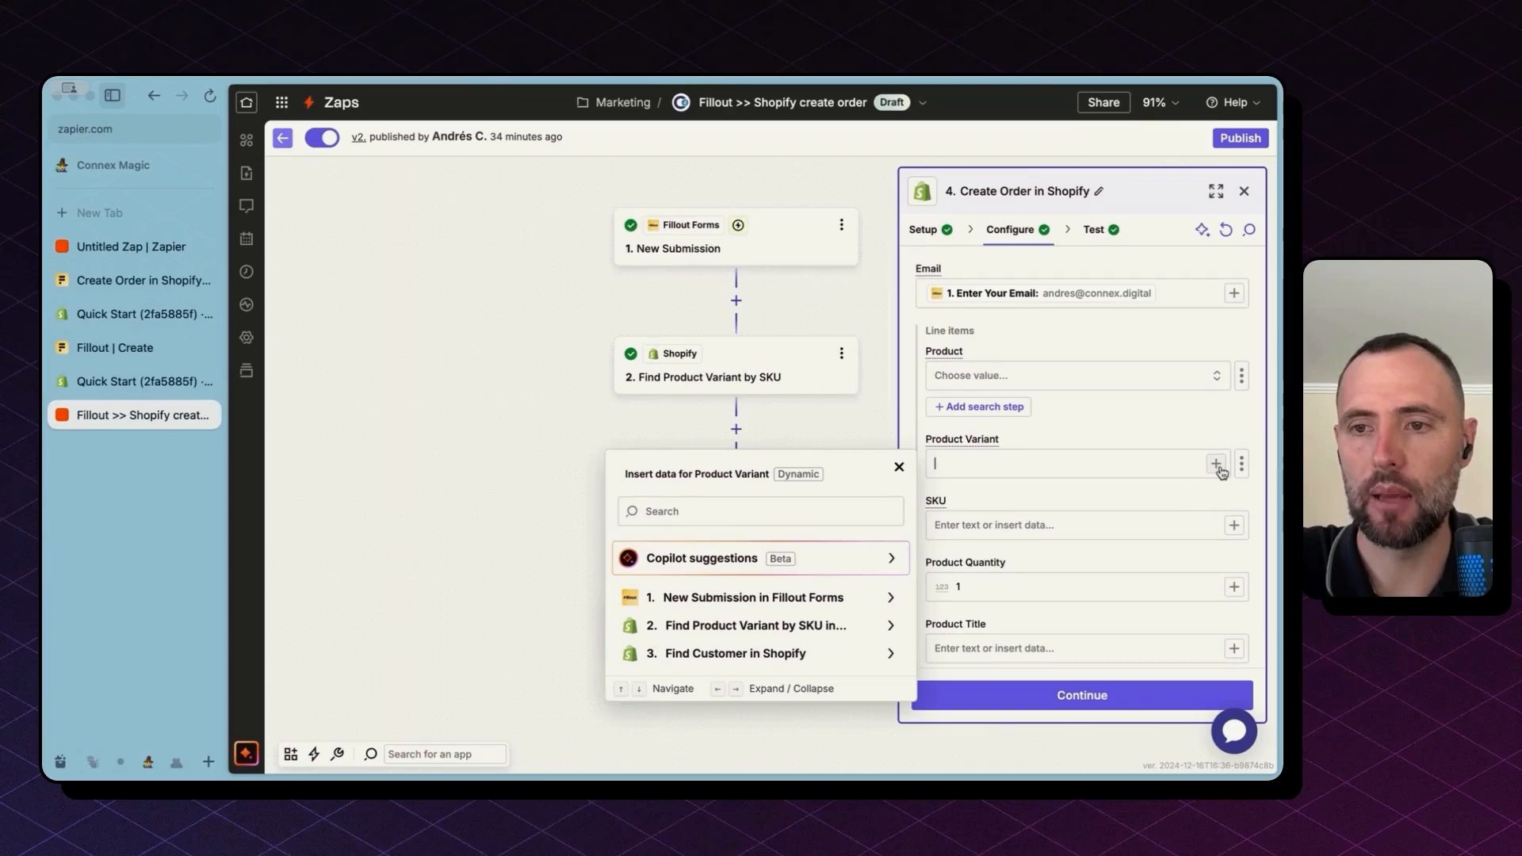
{"action": "left_click", "coordinate": [1216, 466]}
{"action": "left_click", "coordinate": [753, 626]}
{"action": "left_click", "coordinate": [792, 479]}
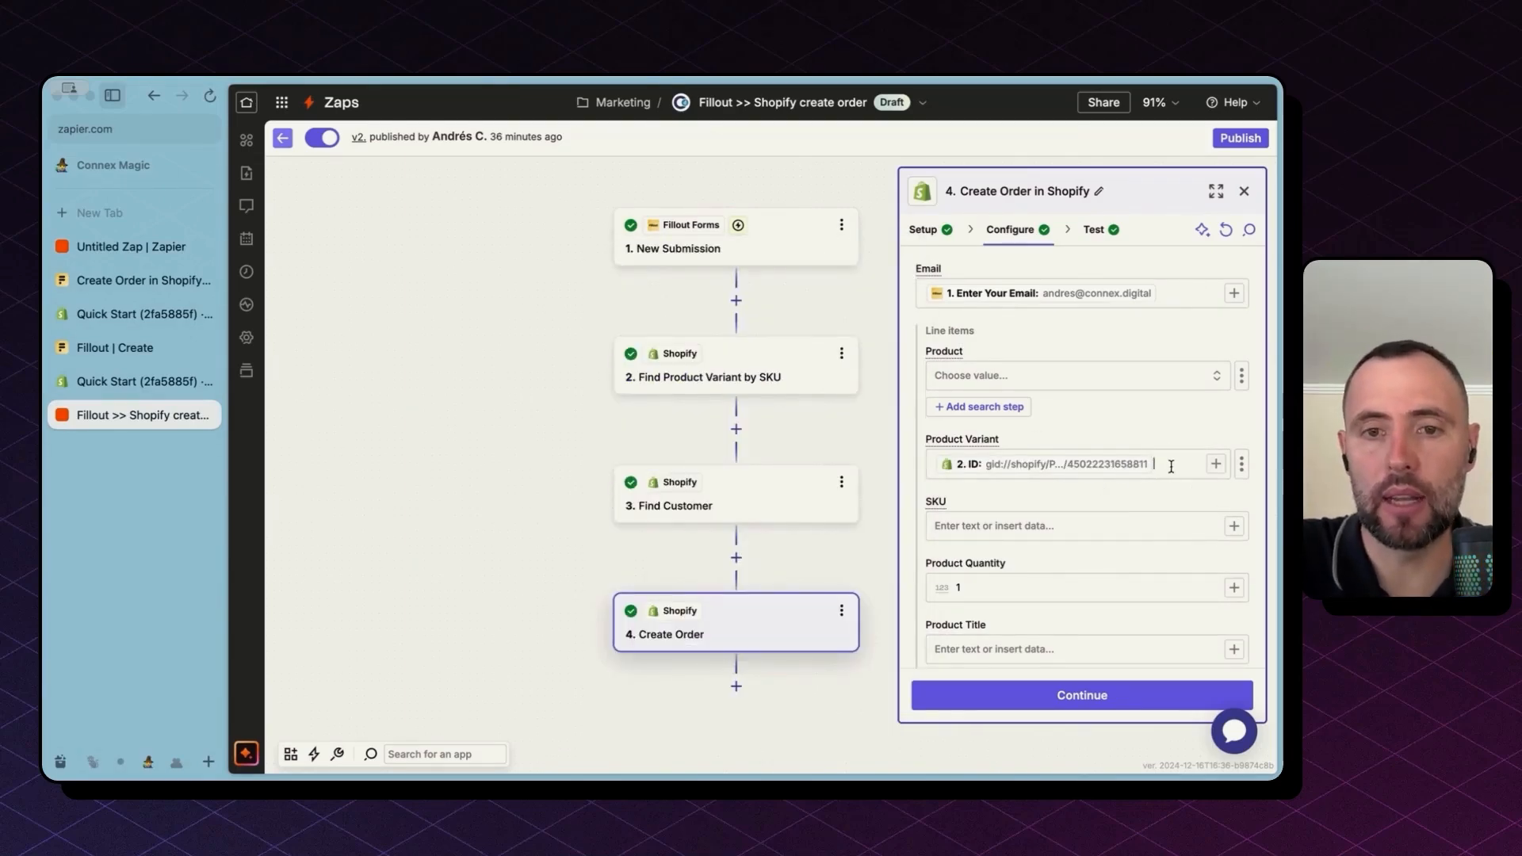
Step: Review Create Order's discount and shipping fields and view its test output confirming the Shopify order
{"action": "scroll", "coordinate": [1170, 466], "scroll_direction": "down", "scroll_amount": 15}
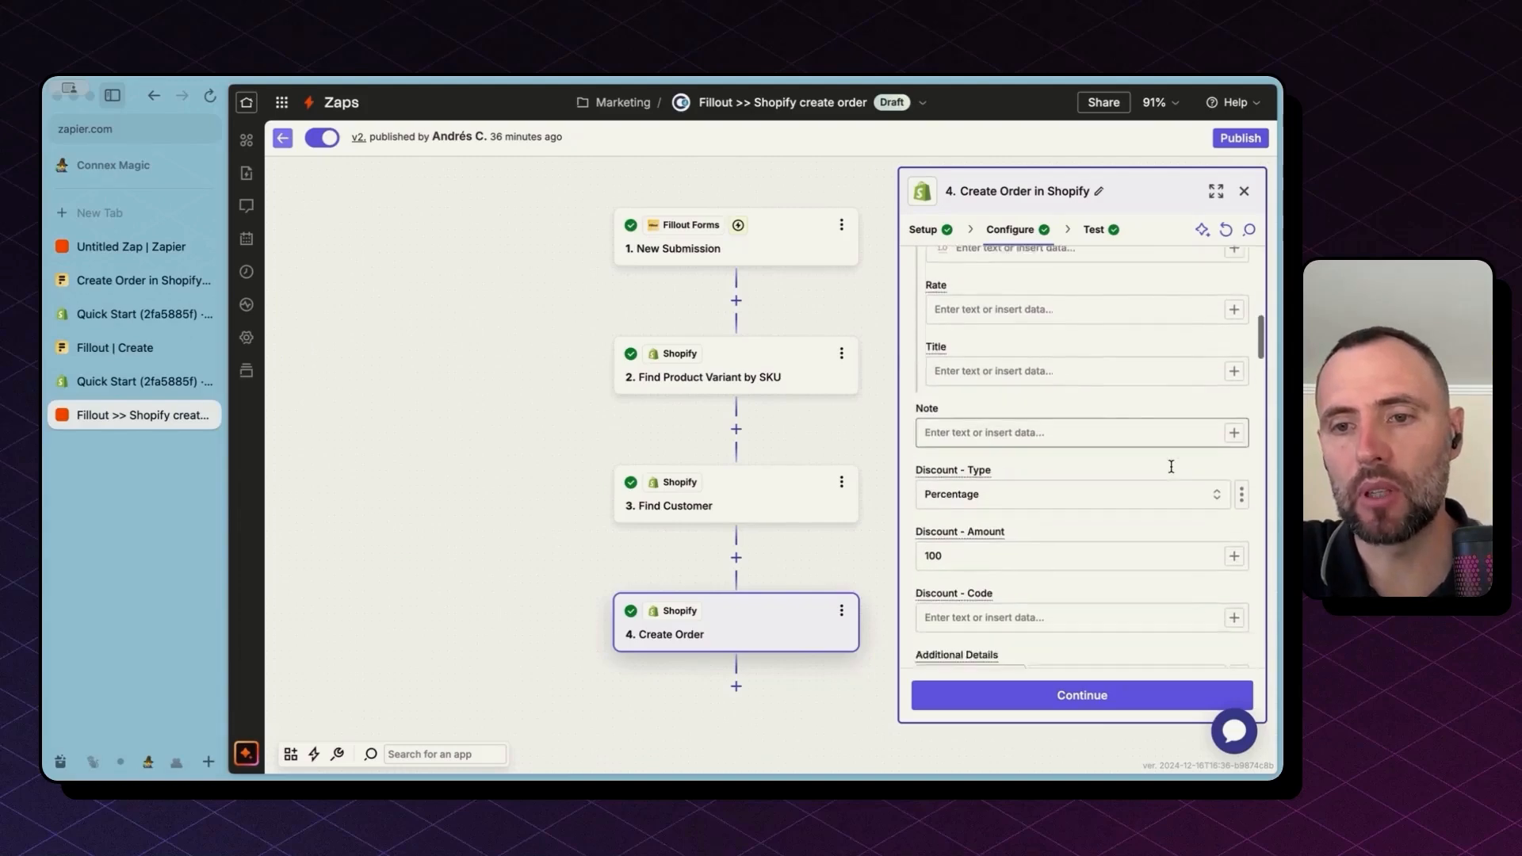
{"action": "scroll", "coordinate": [1171, 466], "scroll_direction": "down", "scroll_amount": 10}
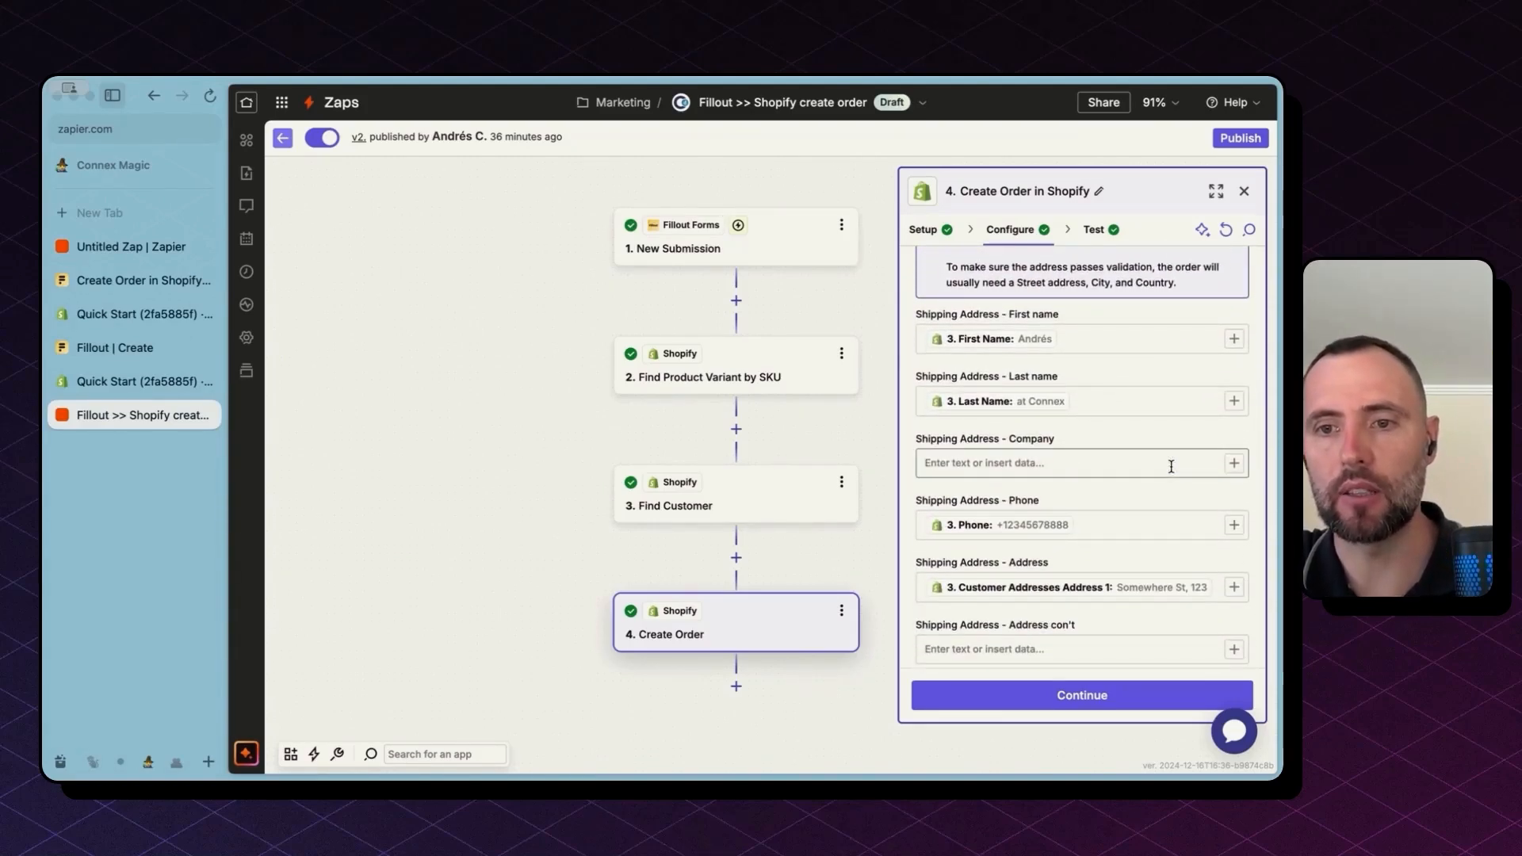
{"action": "left_click", "coordinate": [1080, 700]}
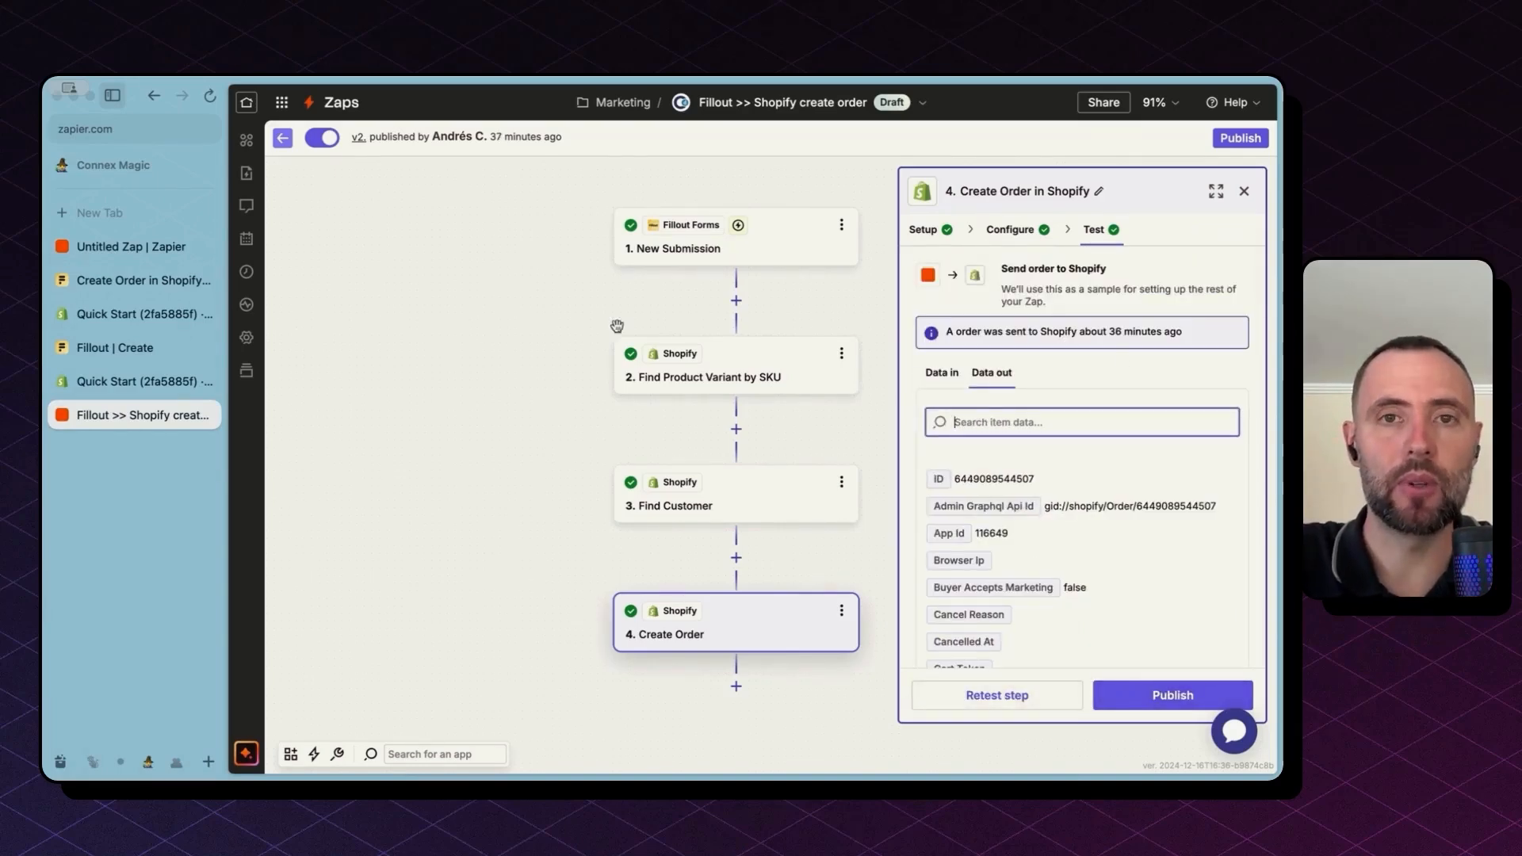
{"action": "key", "text": "super+Tab"}
{"action": "left_click", "coordinate": [121, 414]}
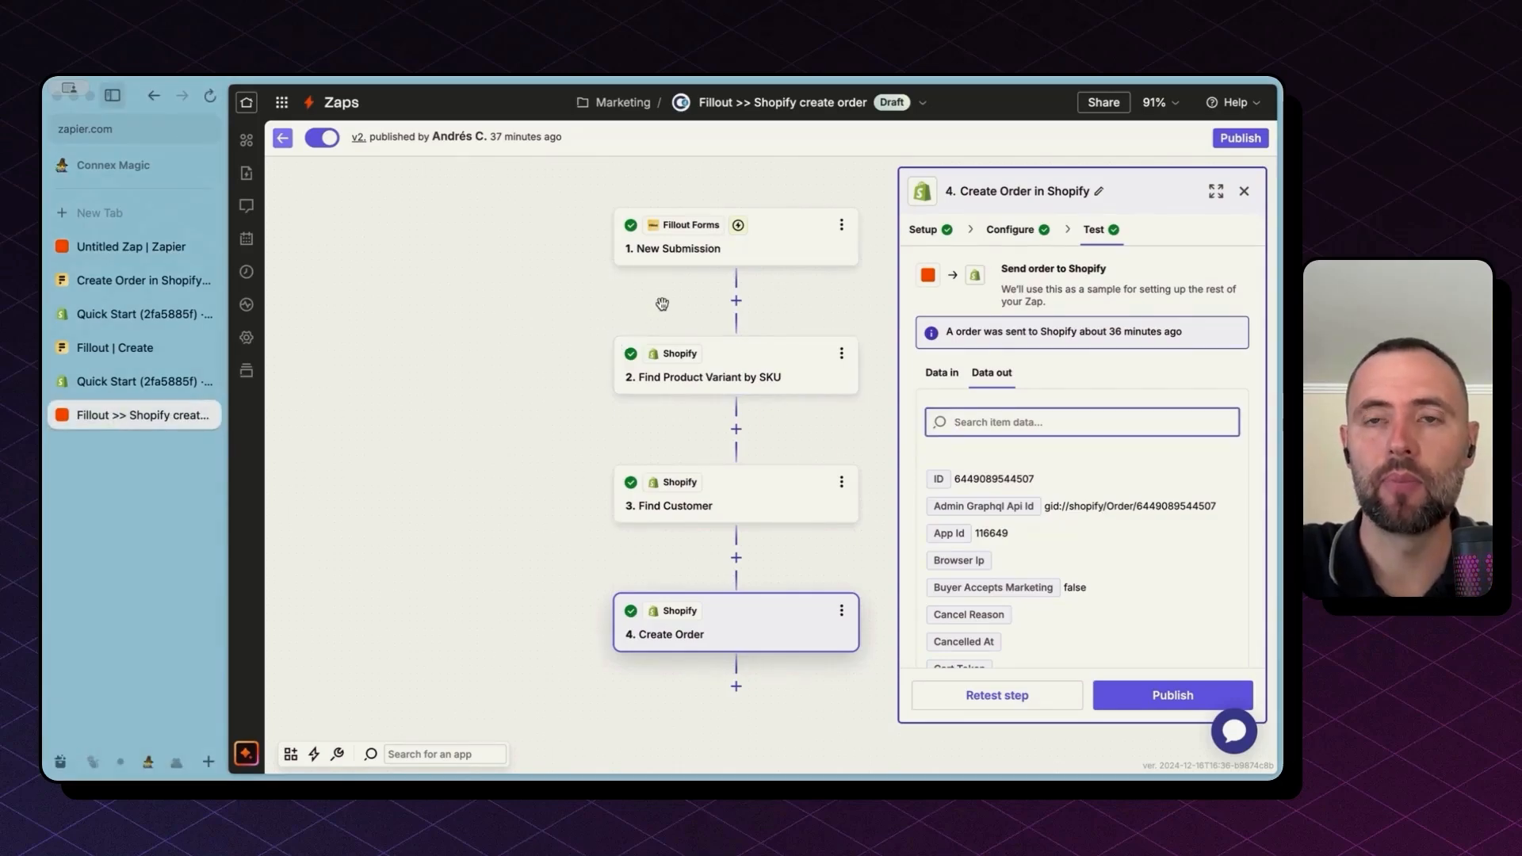
Step: Publish the Fillout >> Shopify create order Zap as new version v3
{"action": "left_click", "coordinate": [1239, 140]}
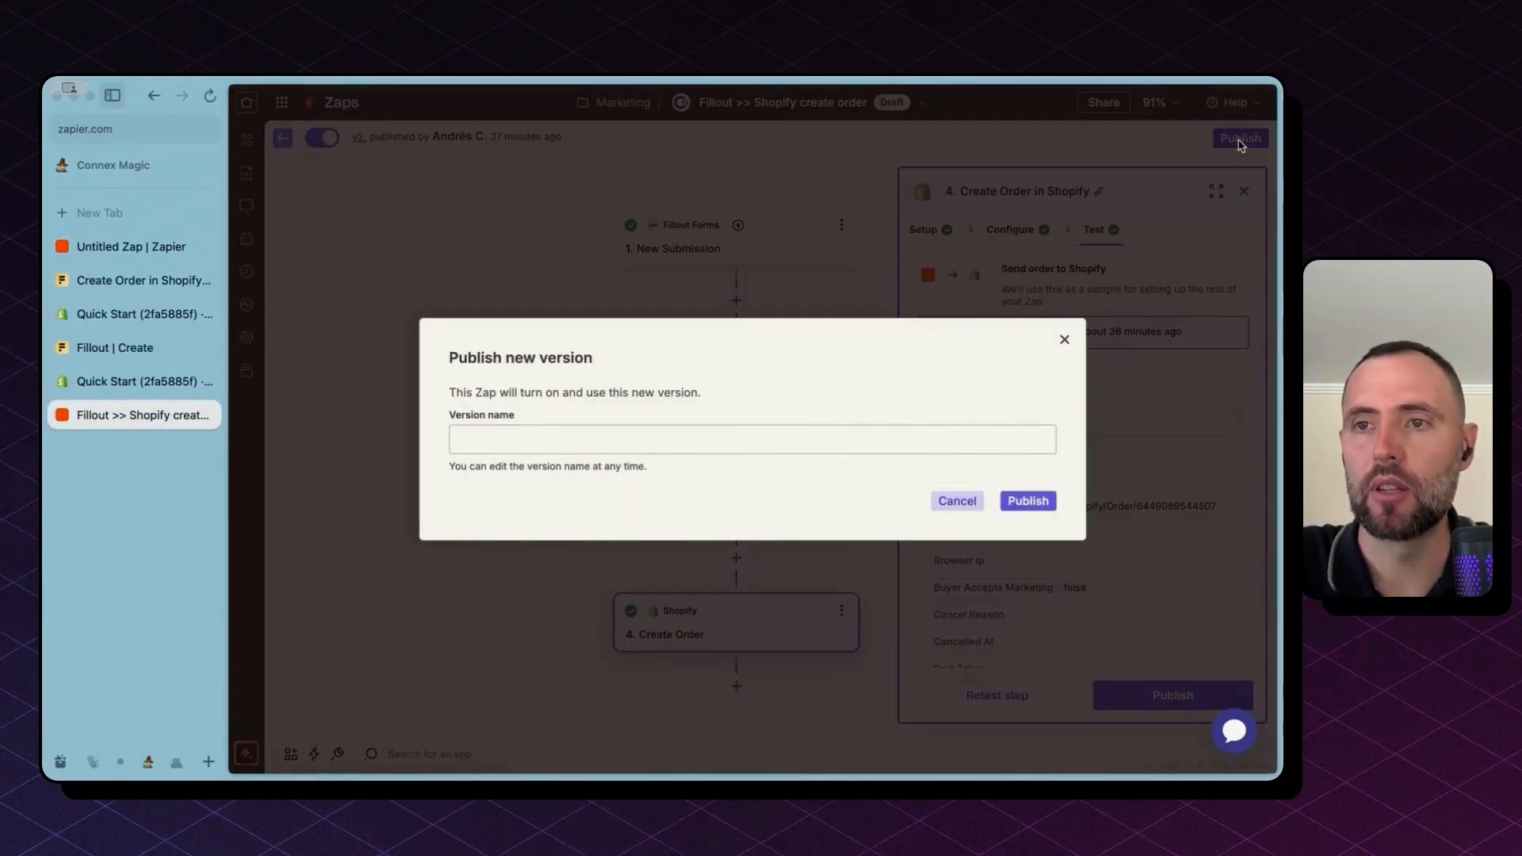
{"action": "left_click", "coordinate": [1024, 501]}
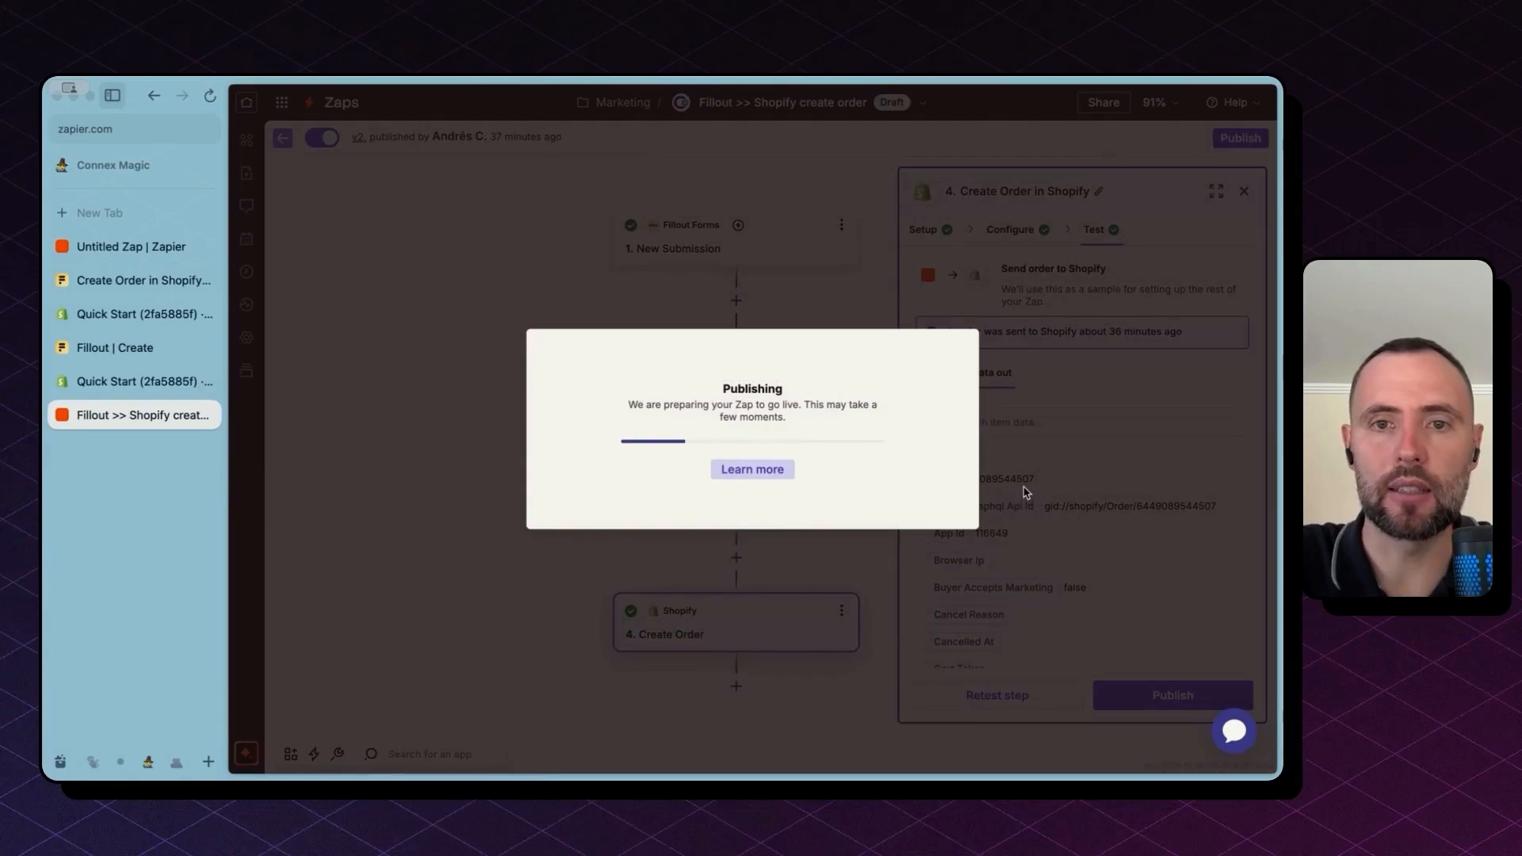